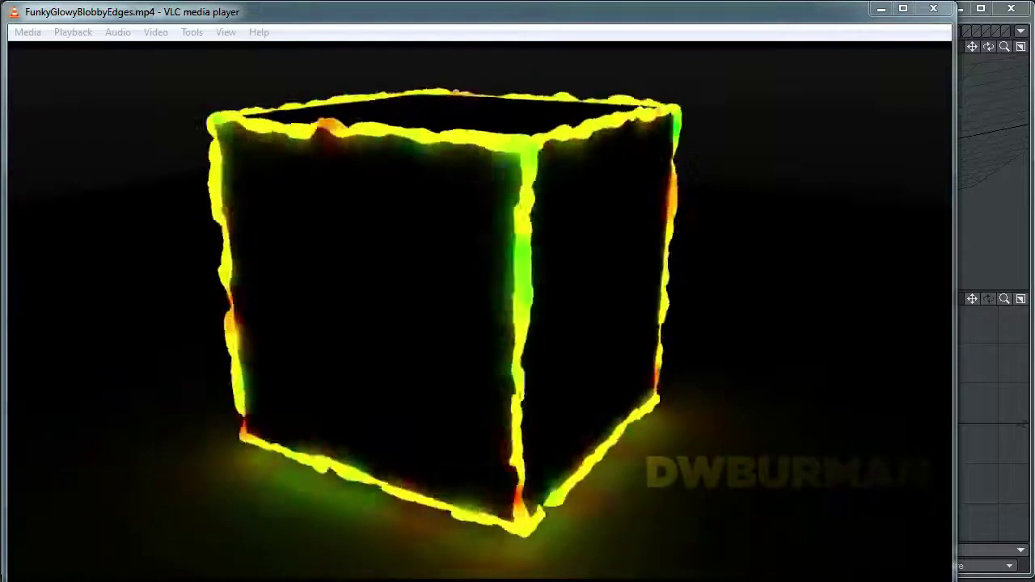
# Pause the FunkyGlowyBlobbyEdges.mp4 preview and minimize the player to switch to LightWave Modeler
pyautogui.click(364, 292)
pyautogui.press('space')
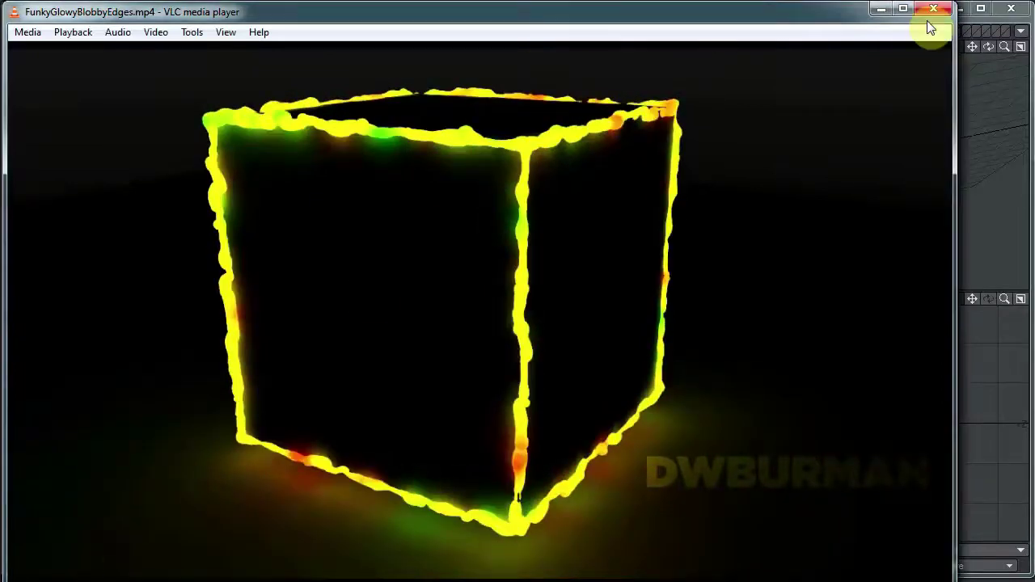
pyautogui.click(882, 10)
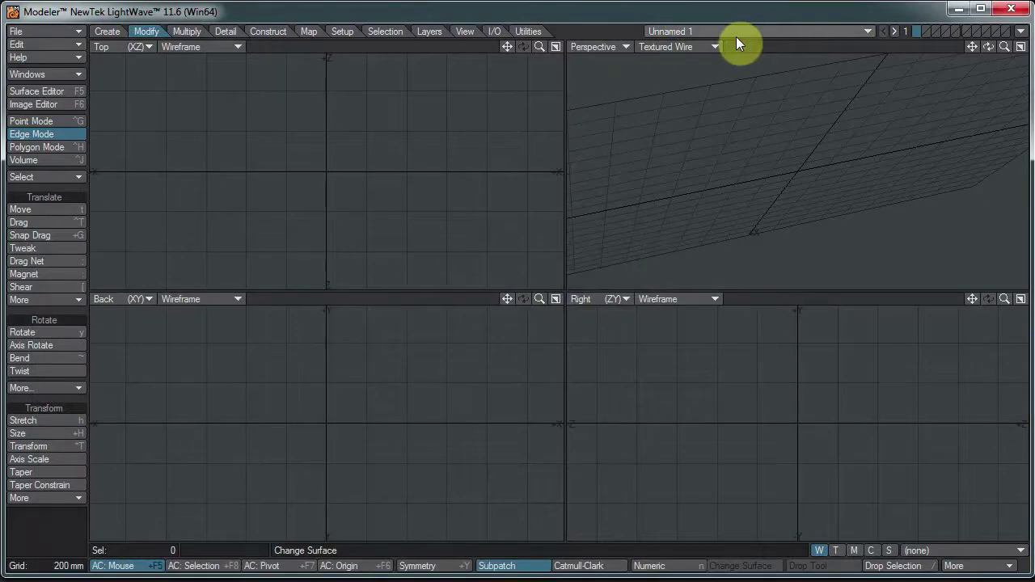
# Create a unit ball primitive at the origin
pyautogui.moveTo(834, 143)
pyautogui.keyDown('alt'); pyautogui.mouseDown()
pyautogui.moveTo(868, 196)
pyautogui.moveTo(606, 203)
pyautogui.mouseUp(); pyautogui.keyUp('alt')
pyautogui.moveTo(453, 181)
pyautogui.keyDown('alt'); pyautogui.mouseDown()
pyautogui.moveTo(504, 224)
pyautogui.moveTo(456, 173)
pyautogui.mouseUp(); pyautogui.keyUp('alt')
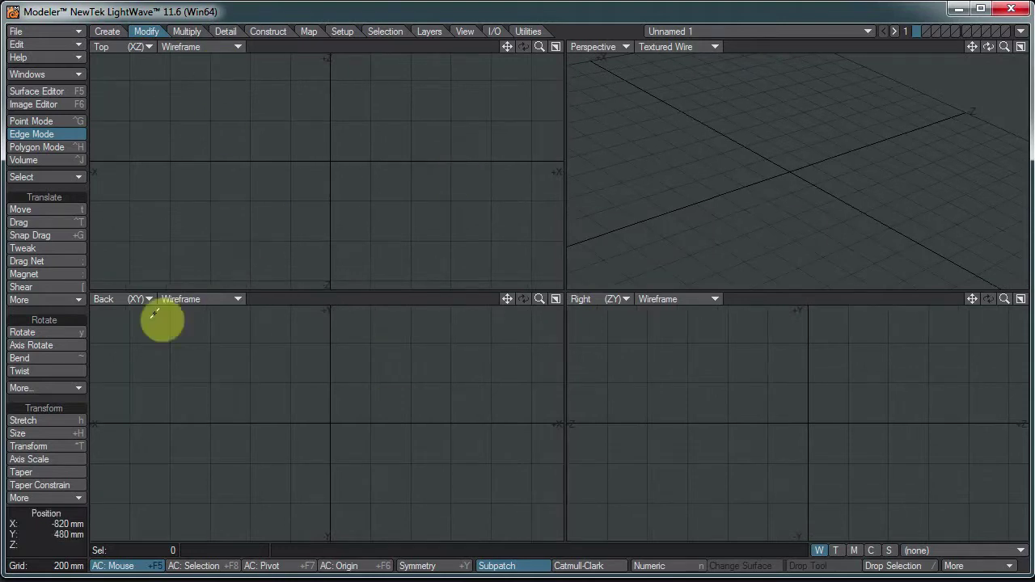
pyautogui.click(102, 34)
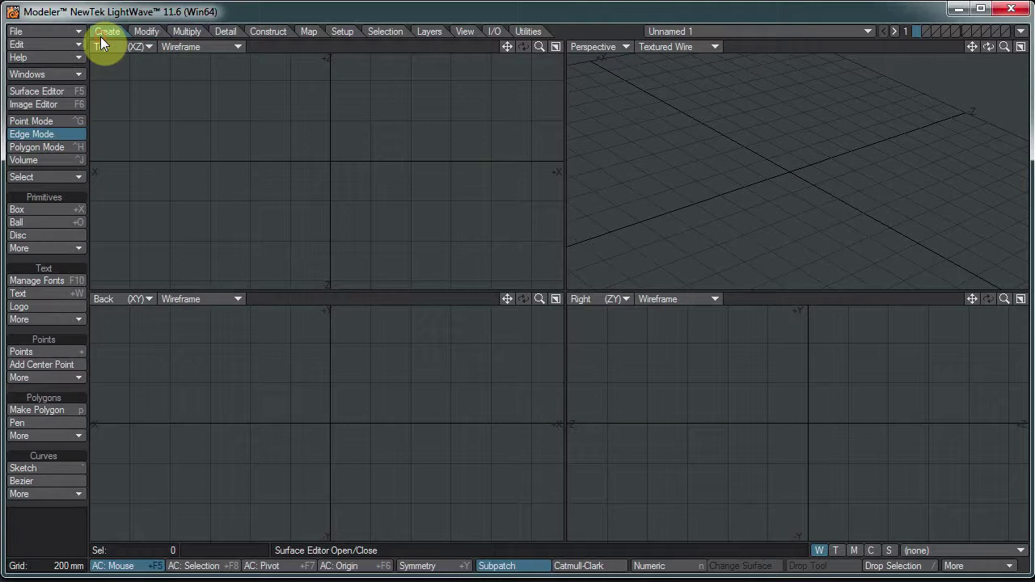
pyautogui.click(24, 250)
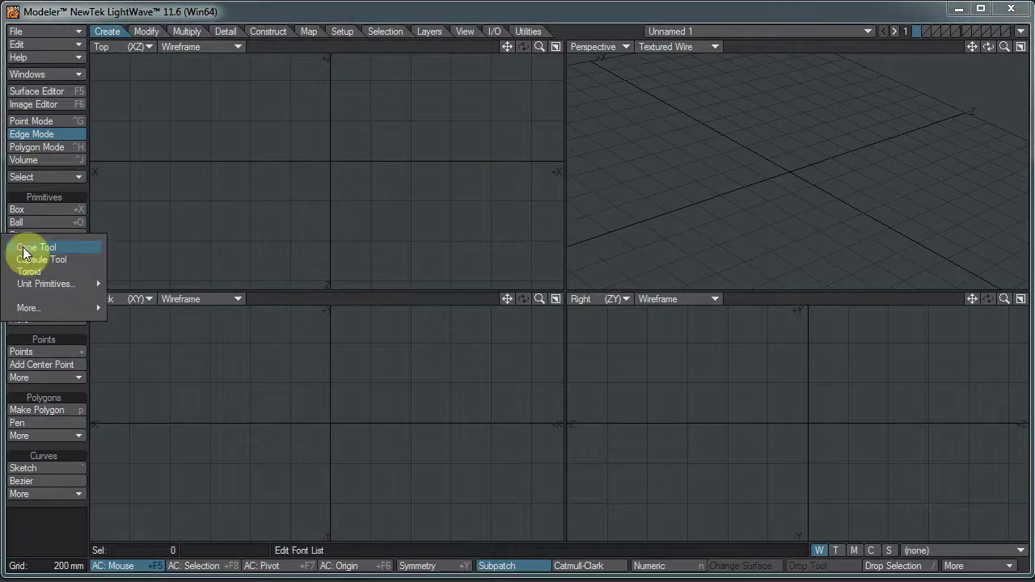
pyautogui.moveTo(71, 282)
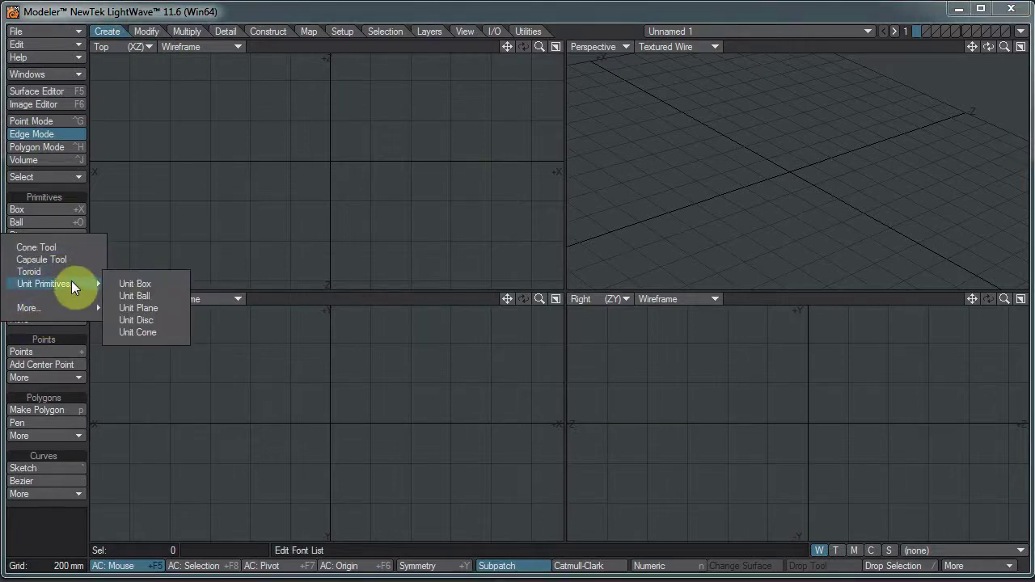
pyautogui.click(135, 296)
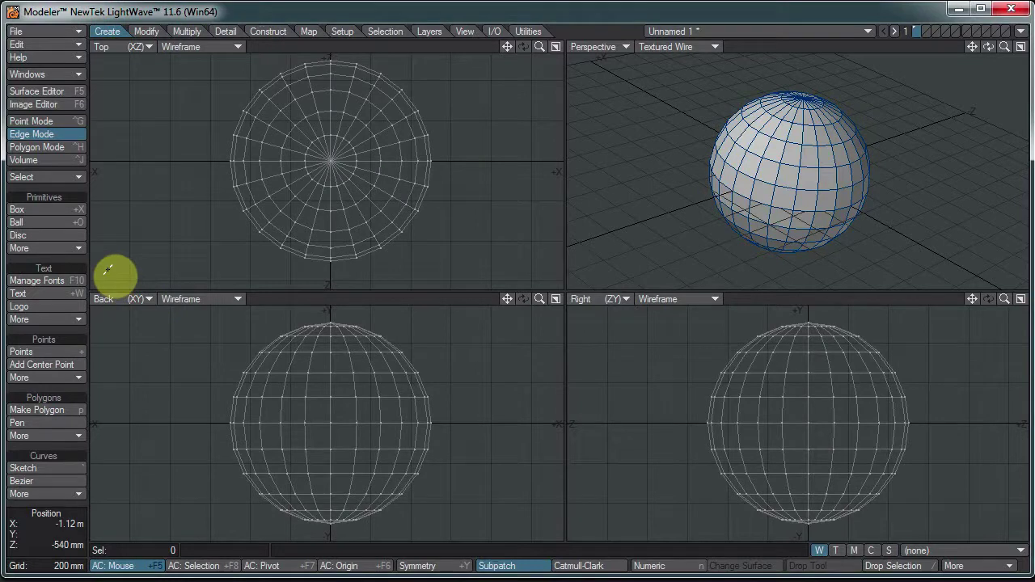
# Create a unit box primitive at the origin
pyautogui.click(68, 245)
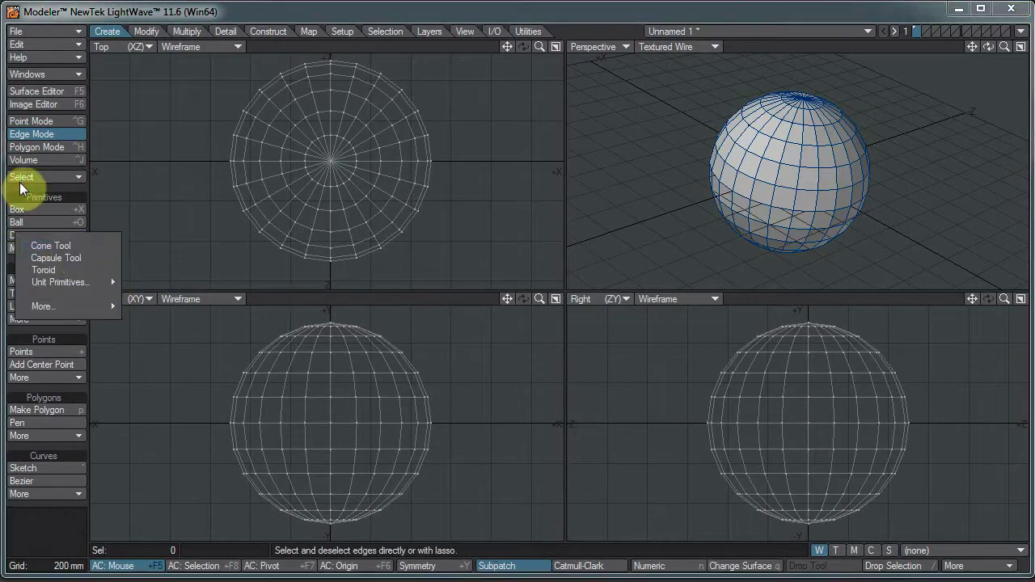
pyautogui.click(24, 207)
pyautogui.click(26, 208)
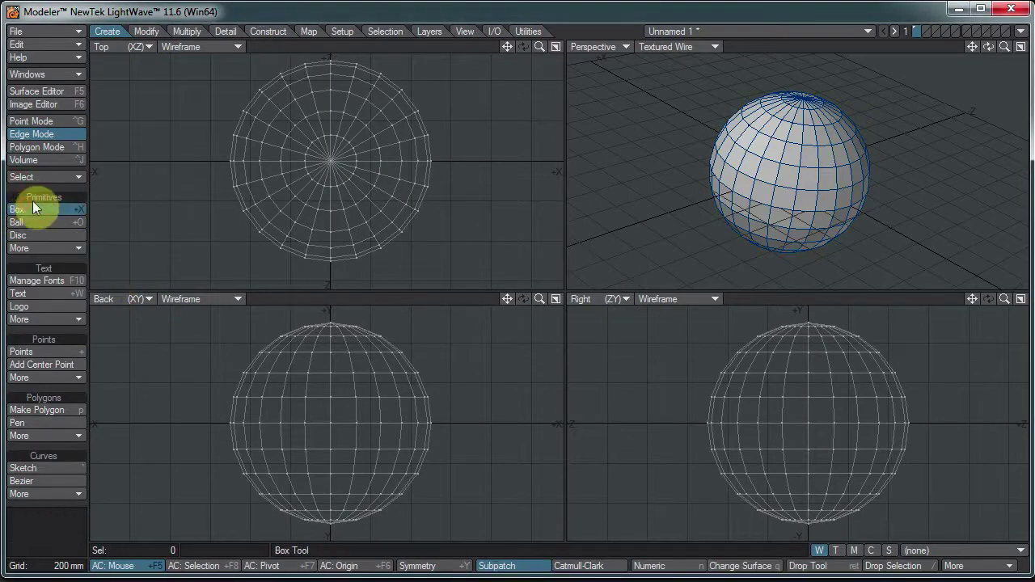
pyautogui.click(62, 246)
pyautogui.moveTo(64, 285)
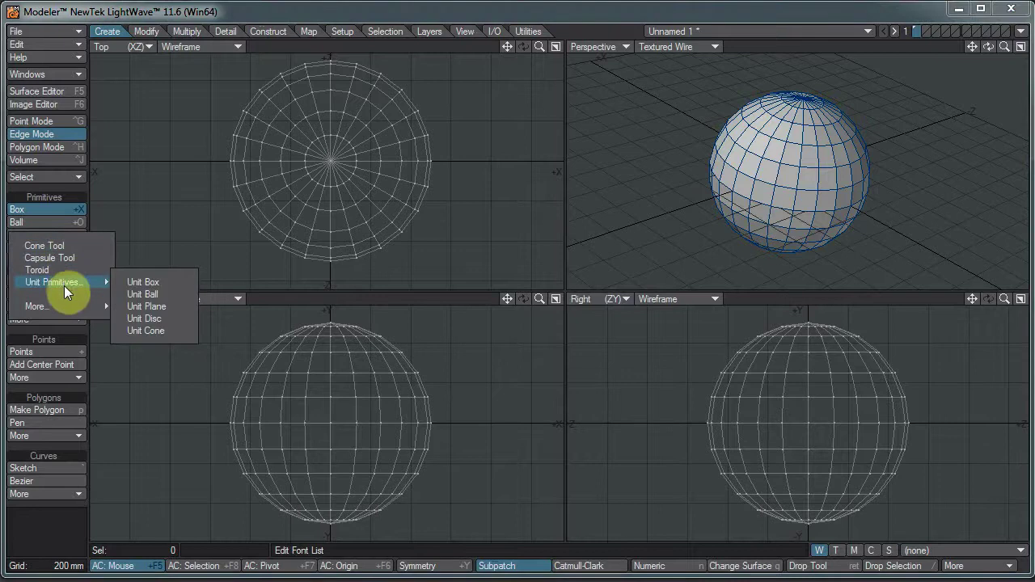
pyautogui.click(143, 282)
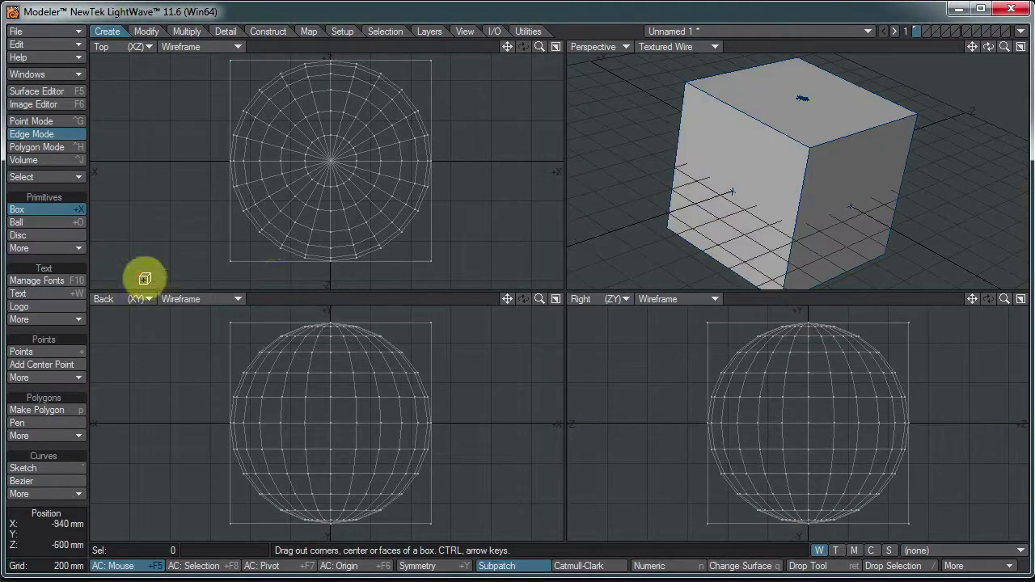
# Select all connected polygons of the ball inside the box and delete them
pyautogui.press('space')
pyautogui.press('space')
pyautogui.click(788, 425)
pyautogui.press(']')
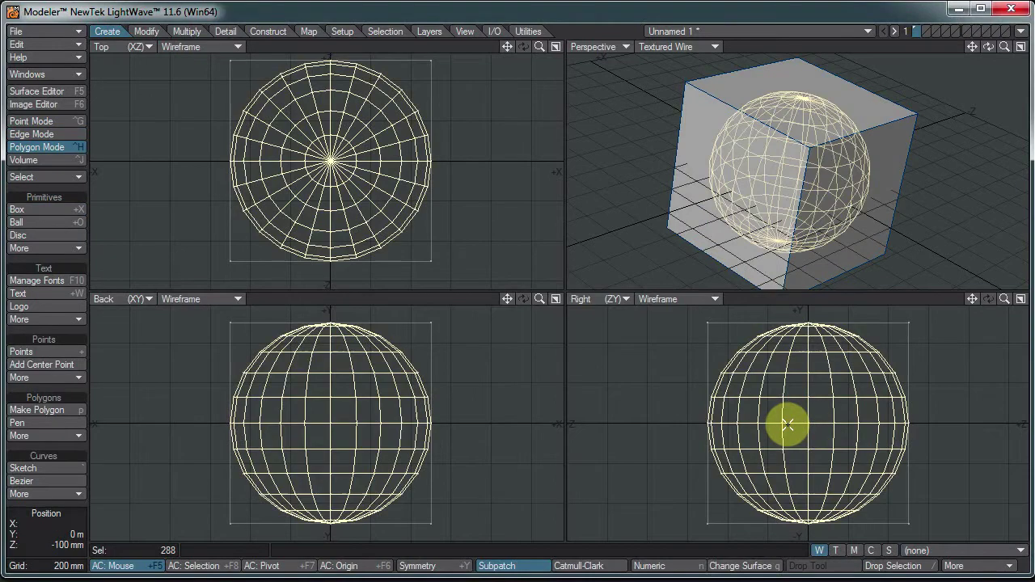
pyautogui.press('Delete')
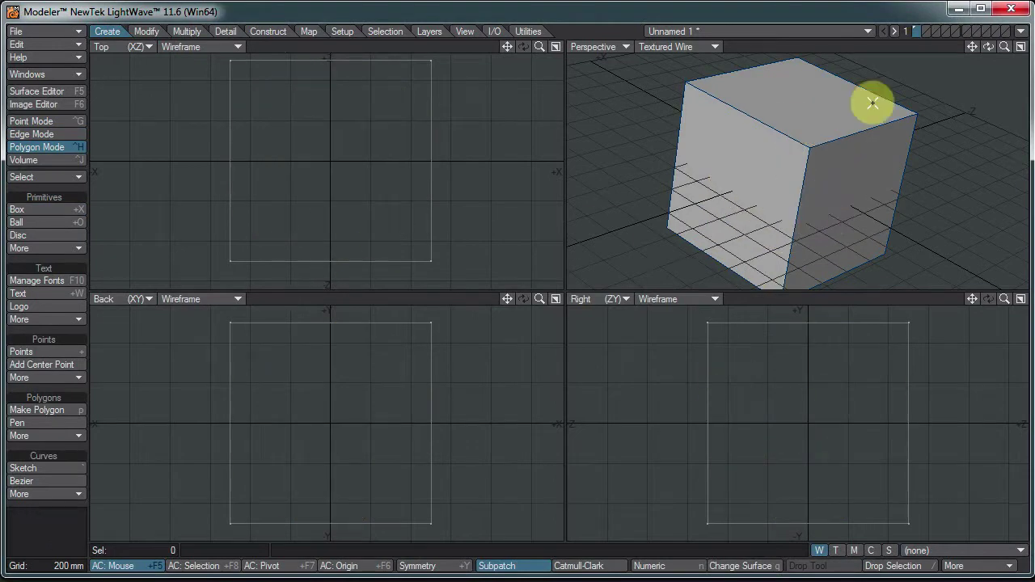
# Assign the surface name faces to the cube, keeping Make Default enabled
pyautogui.moveTo(871, 135)
pyautogui.keyDown('alt'); pyautogui.mouseDown()
pyautogui.moveTo(791, 106)
pyautogui.moveTo(804, 208)
pyautogui.moveTo(809, 139)
pyautogui.moveTo(809, 157)
pyautogui.mouseUp(); pyautogui.keyUp('alt')
pyautogui.press('q')
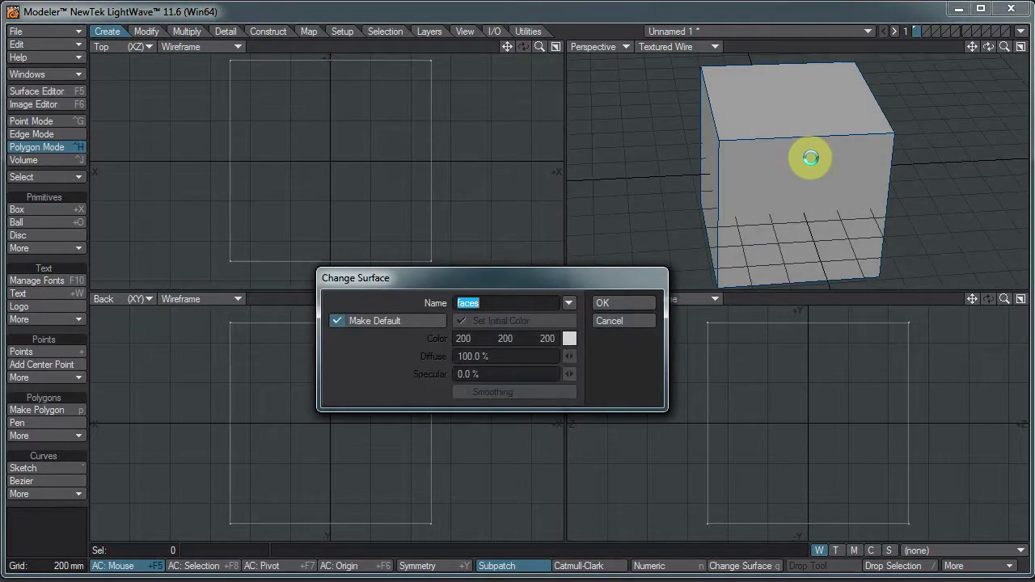
pyautogui.press('Return')
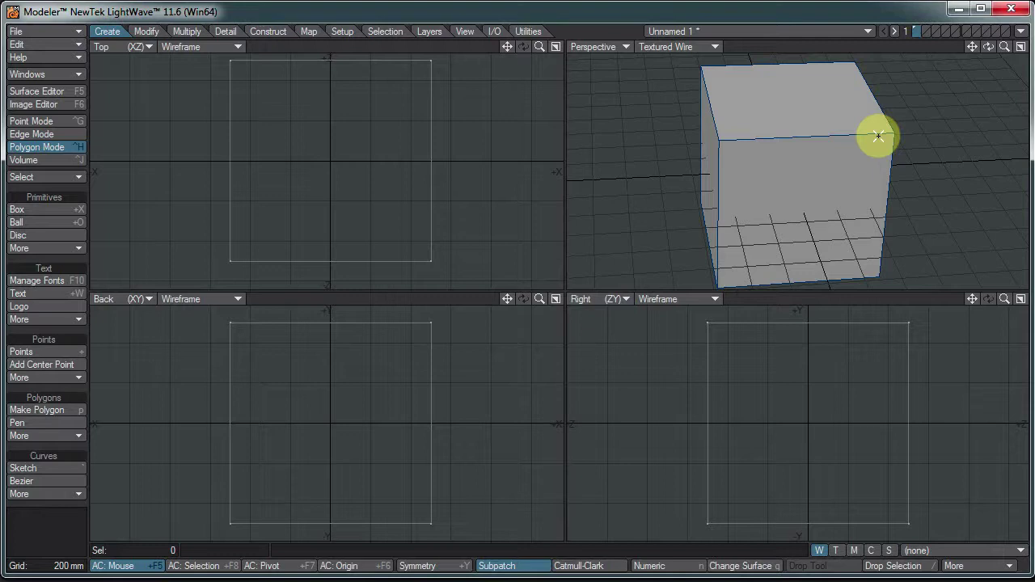
# Place the cube's geometry in the second layer
pyautogui.click(923, 30)
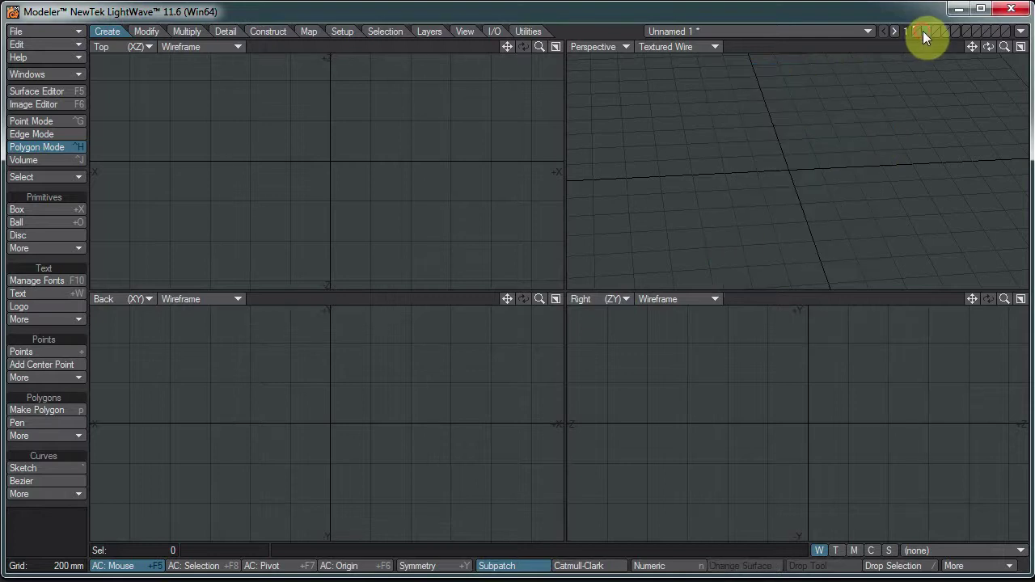
pyautogui.click(923, 30)
pyautogui.keyDown('alt'); pyautogui.moveTo(850, 138); pyautogui.dragTo(814, 141); pyautogui.keyUp('alt')
# Subdivide the cube's polygons six times with the Faceted method and 0.0 % Fractal
pyautogui.click(190, 32)
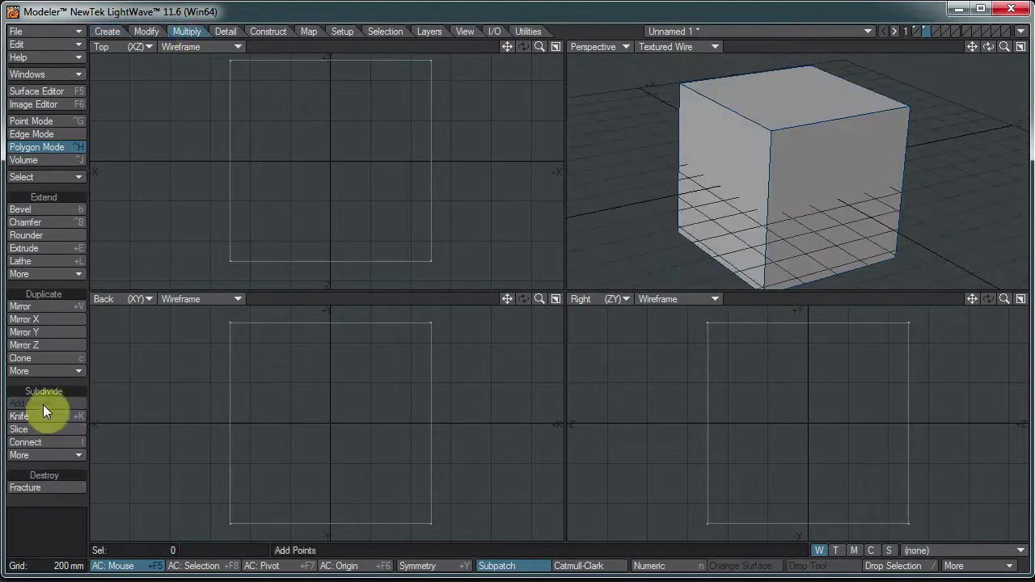
pyautogui.click(57, 456)
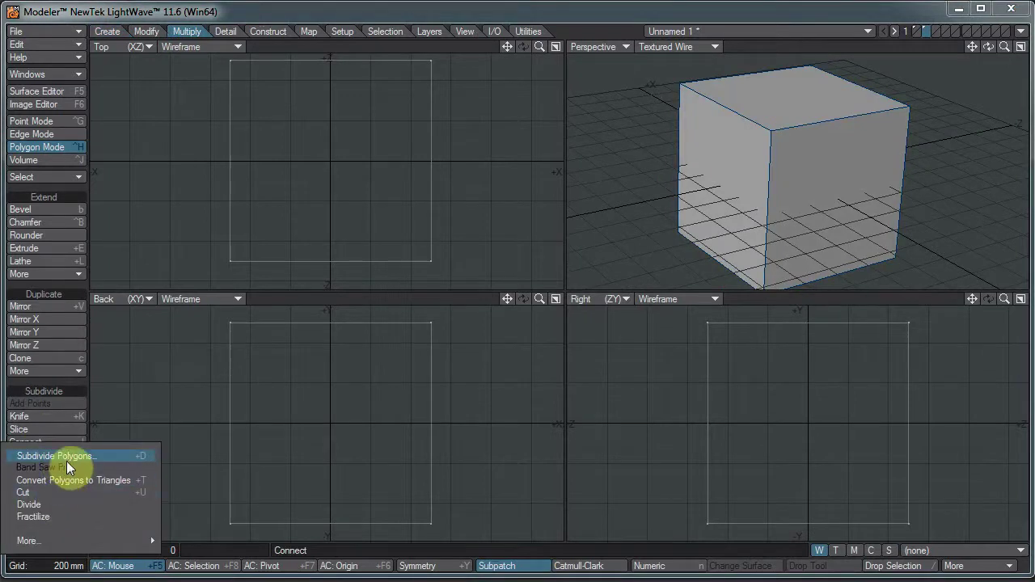
pyautogui.click(65, 458)
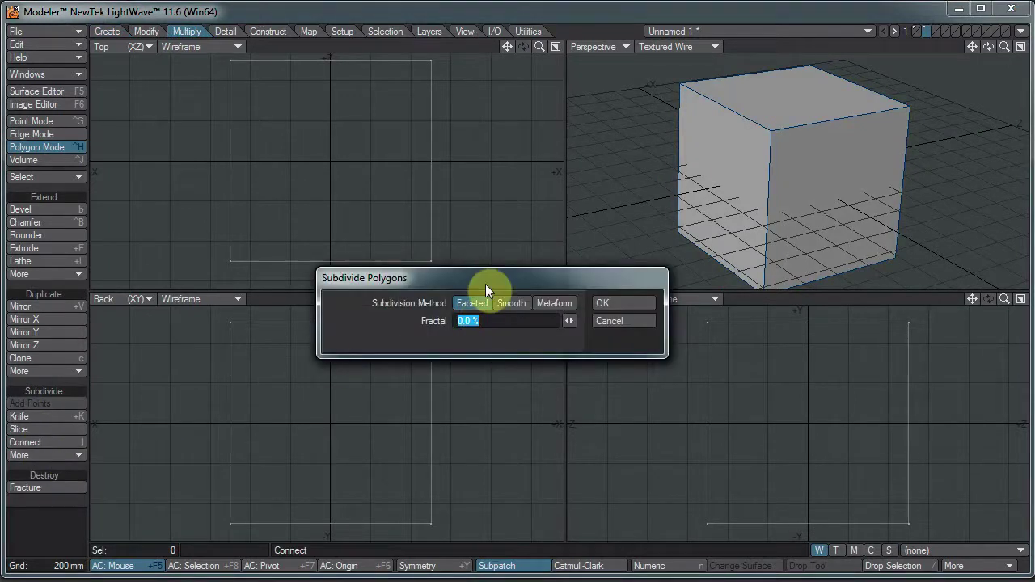
pyautogui.click(623, 303)
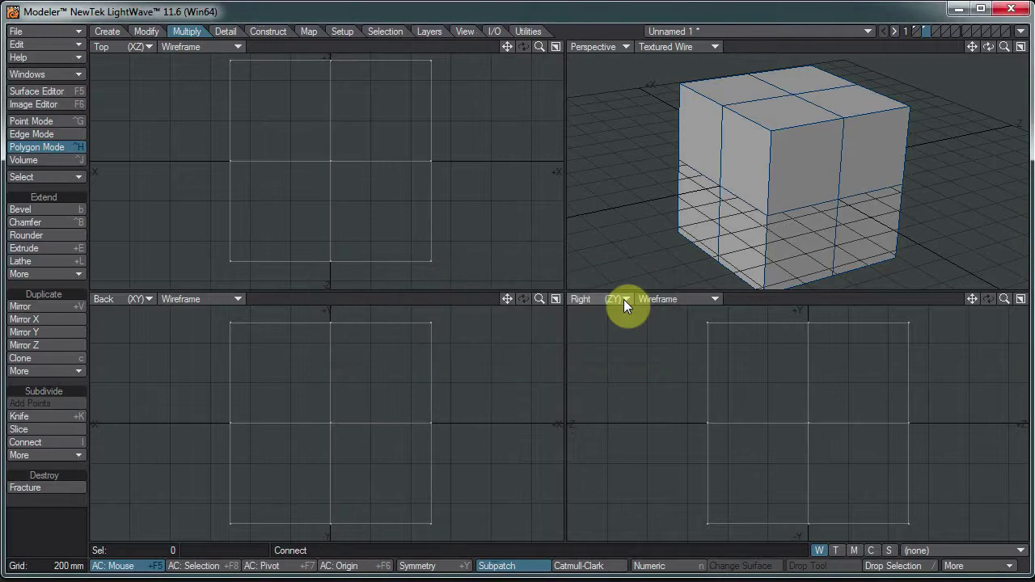
pyautogui.hotkey('shift', 'd')
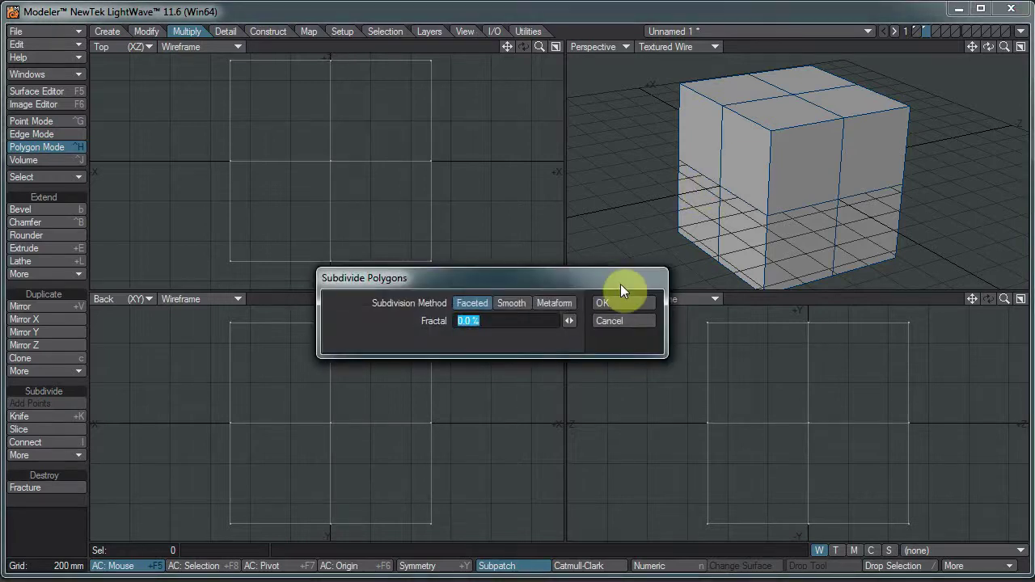
pyautogui.click(631, 299)
pyautogui.hotkey('shift', 'd')
pyautogui.click(631, 298)
pyautogui.hotkey('shift', 'd')
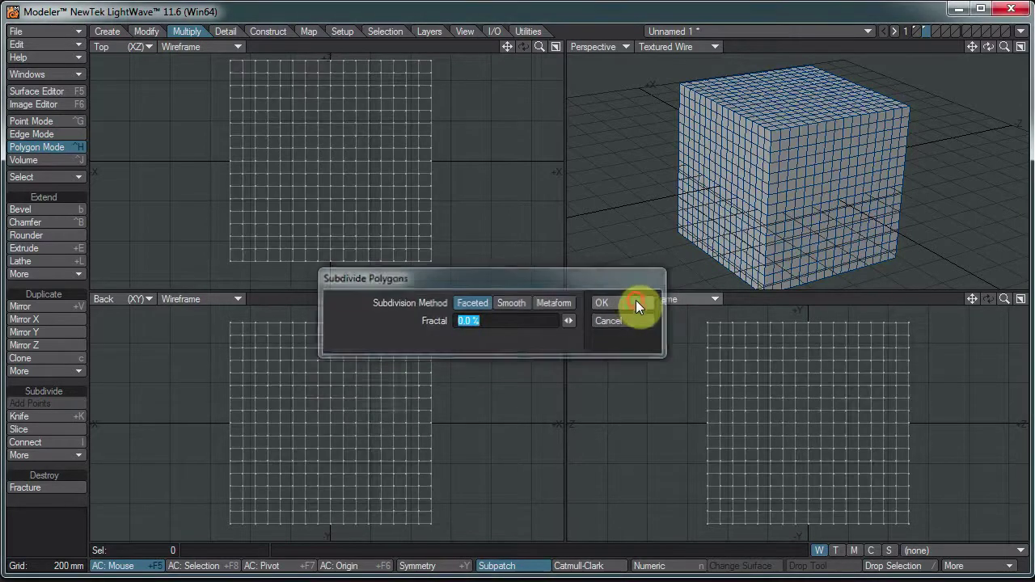
pyautogui.click(636, 302)
pyautogui.hotkey('shift', 'd')
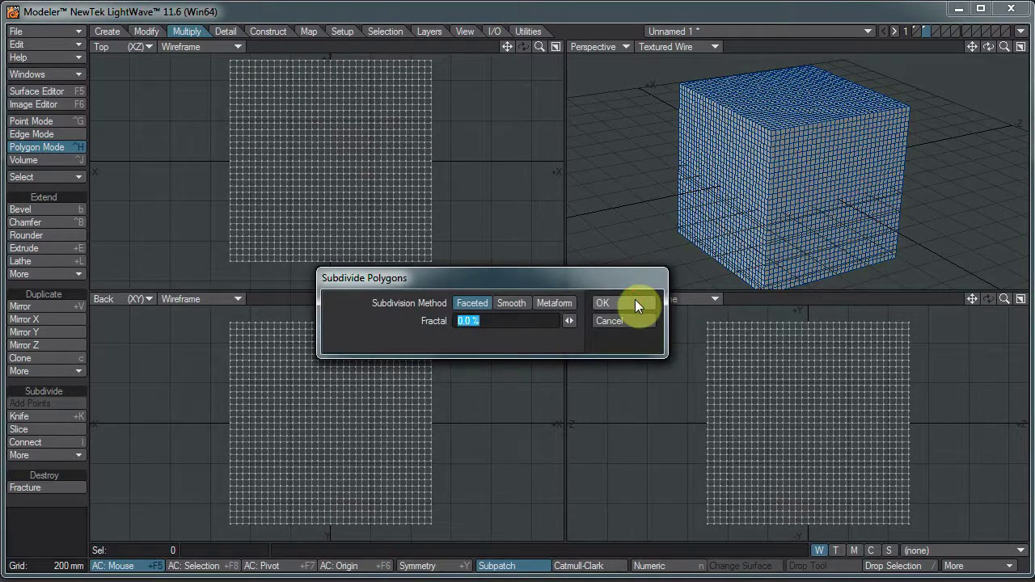
pyautogui.click(635, 302)
# Switch to edge selection and select the three edges meeting at one upper corner of the subdivided cube
pyautogui.scroll(1, 910, 113)
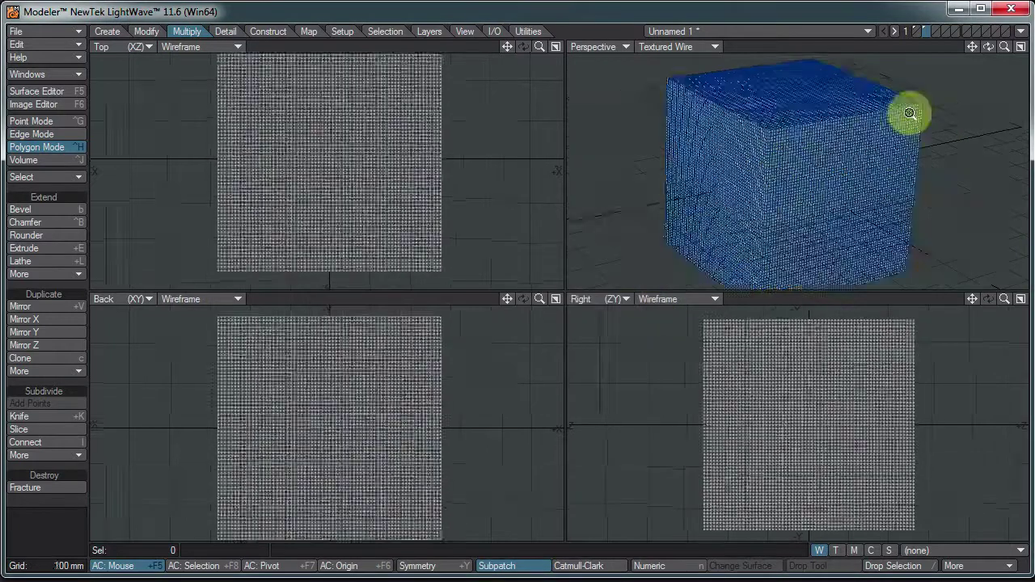
pyautogui.keyDown('ctrl'); pyautogui.keyDown('alt'); pyautogui.moveTo(909, 114); pyautogui.dragTo(829, 176); pyautogui.keyUp('alt'); pyautogui.keyUp('ctrl')
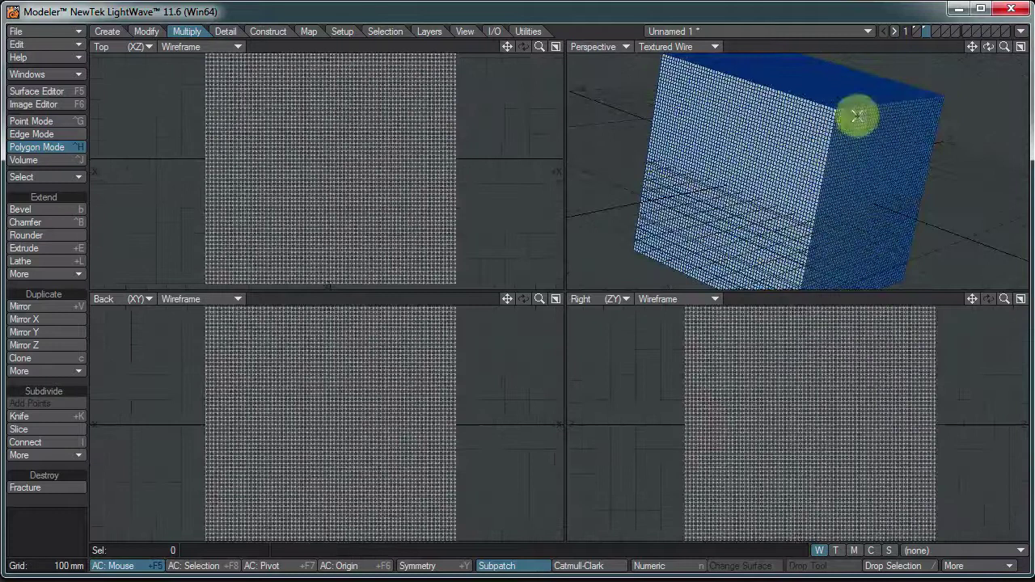
pyautogui.click(47, 133)
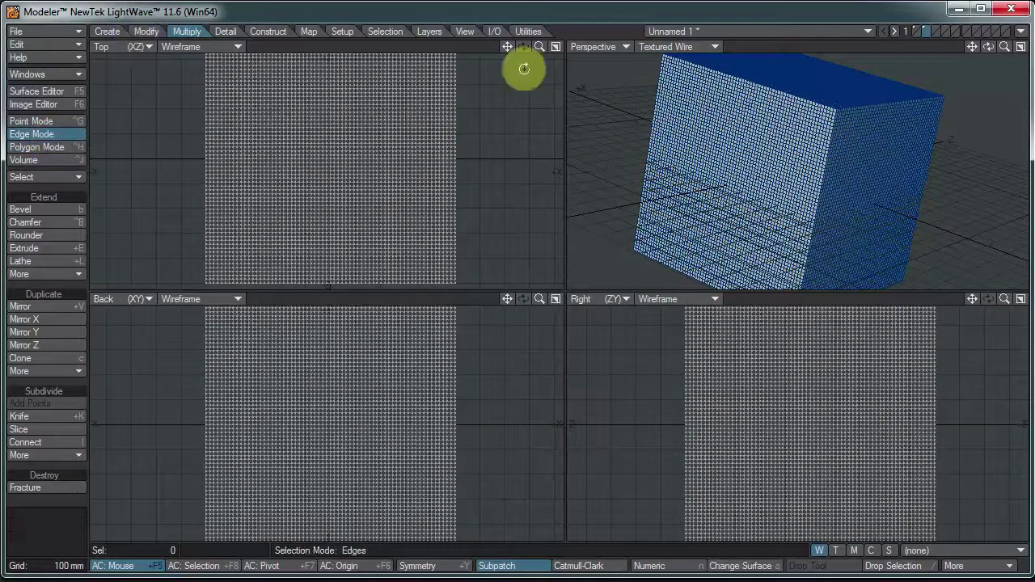
pyautogui.scroll(1, 747, 111)
pyautogui.scroll(3, 859, 126)
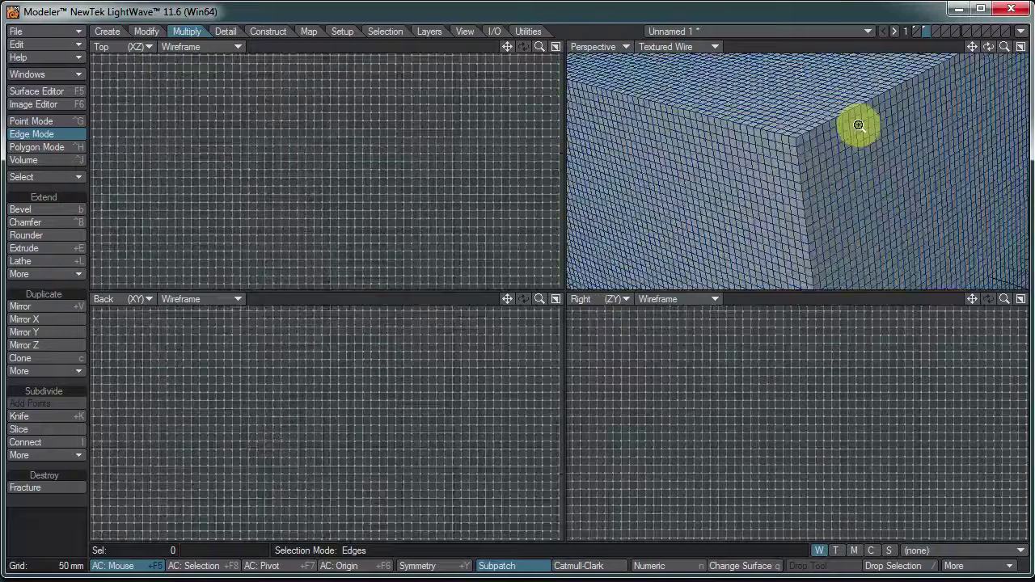
pyautogui.scroll(3, 858, 125)
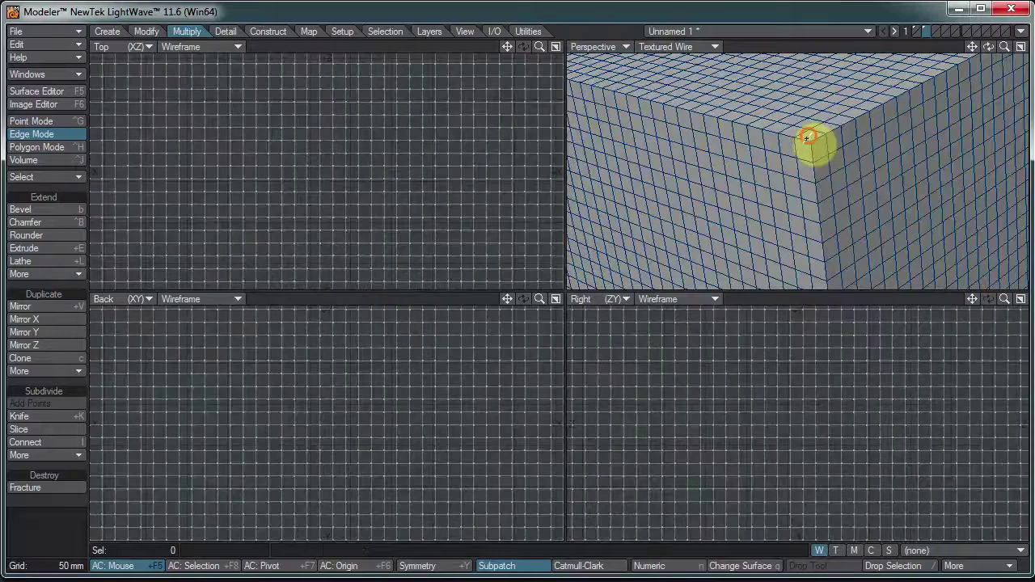
pyautogui.moveTo(807, 139); pyautogui.dragTo(812, 156)
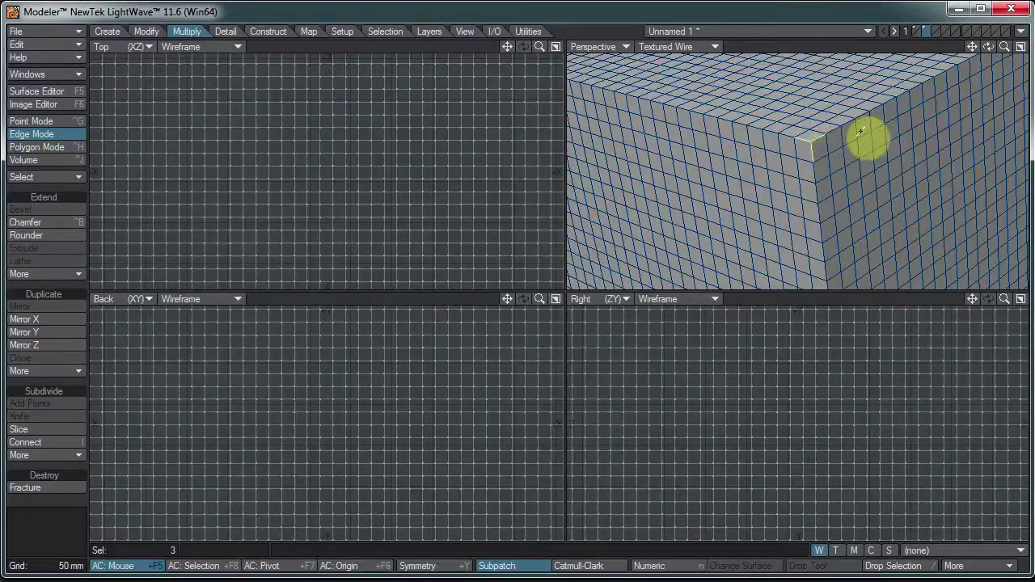
# Add the short edges meeting at a second corner of the cube to the selection
pyautogui.keyDown('ctrl'); pyautogui.keyDown('alt'); pyautogui.moveTo(876, 121); pyautogui.dragTo(820, 163); pyautogui.keyUp('alt'); pyautogui.keyUp('ctrl')
pyautogui.scroll(-2, 855, 188)
pyautogui.keyDown('alt'); pyautogui.moveTo(856, 192); pyautogui.dragTo(794, 139); pyautogui.keyUp('alt')
pyautogui.scroll(3, 755, 143)
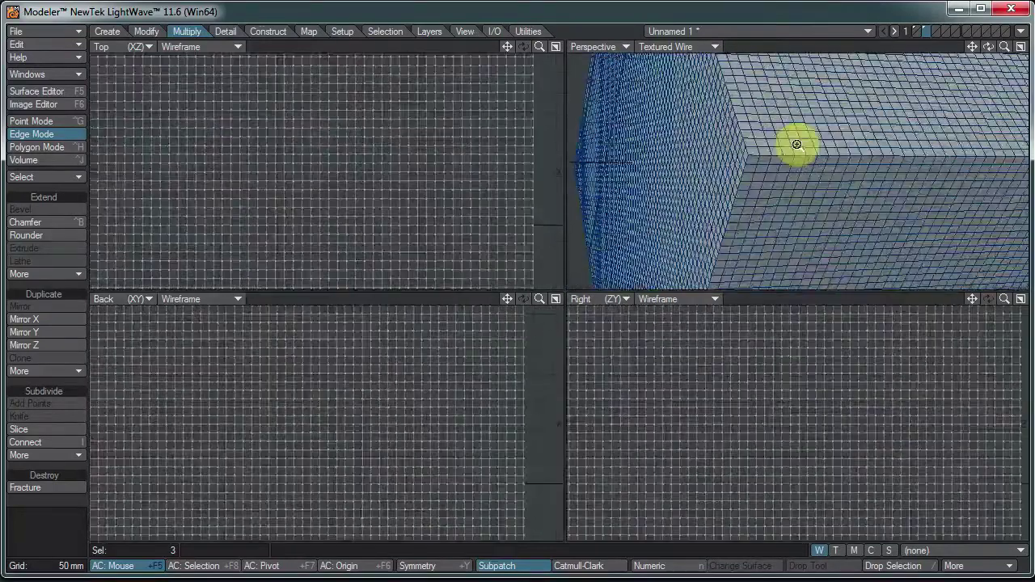
pyautogui.moveTo(749, 152); pyautogui.dragTo(745, 158)
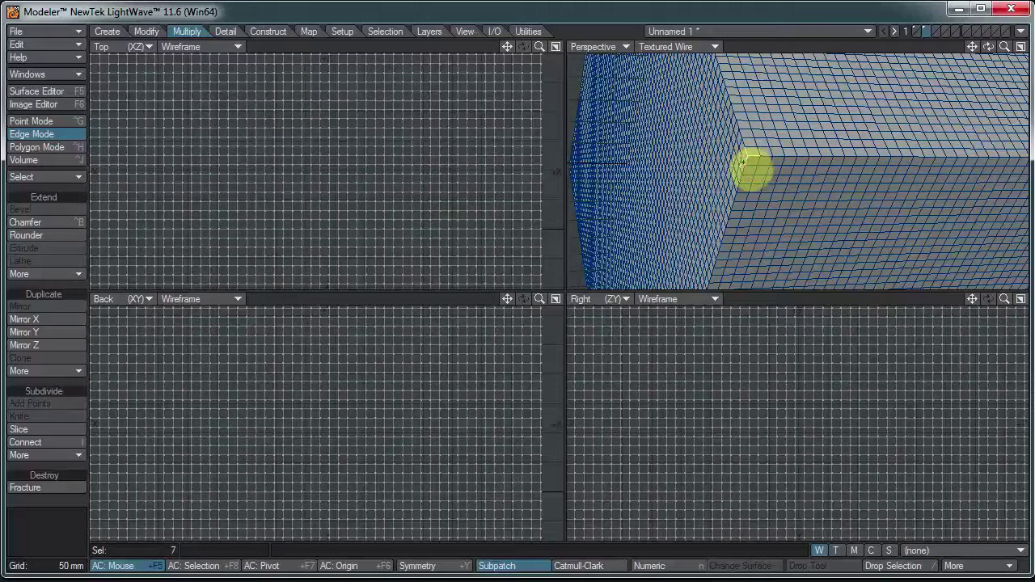
# Add the short edges meeting at the third, fourth and fifth corners of the cube to the edge selection
pyautogui.keyDown('alt'); pyautogui.moveTo(842, 162); pyautogui.dragTo(742, 178); pyautogui.keyUp('alt')
pyautogui.click(729, 222)
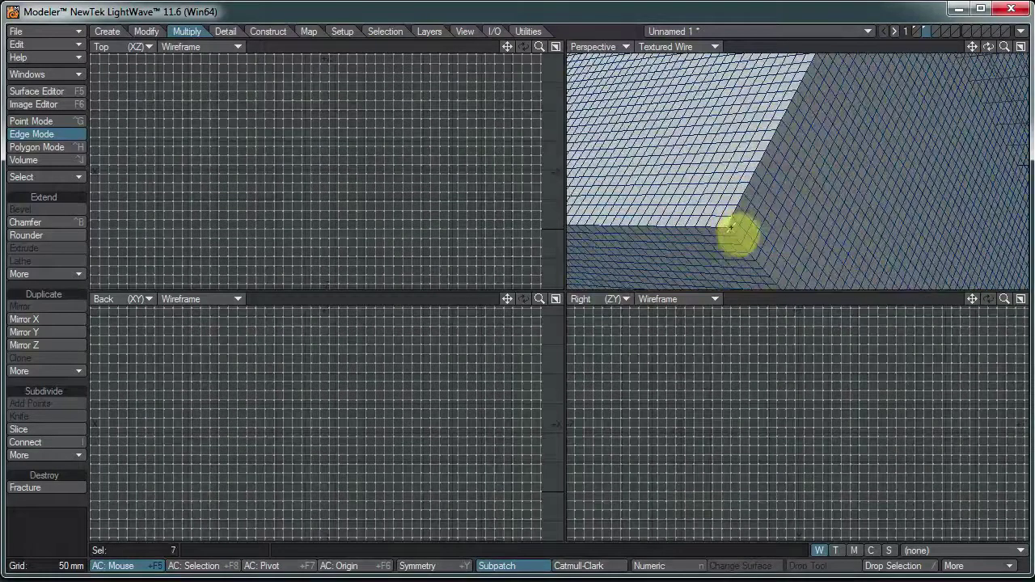
pyautogui.keyDown('alt'); pyautogui.moveTo(762, 164); pyautogui.dragTo(791, 145); pyautogui.keyUp('alt')
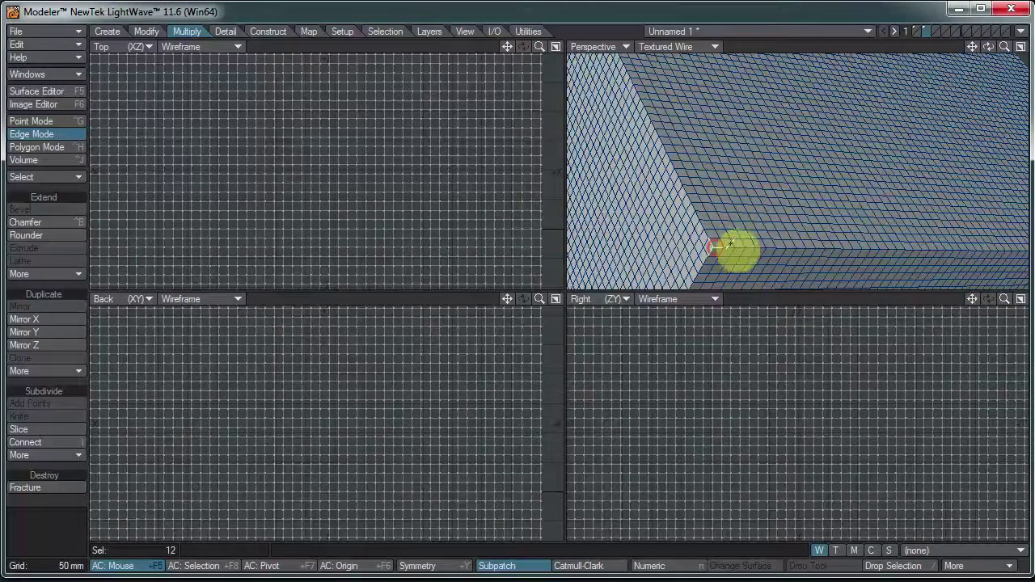
pyautogui.keyDown('alt'); pyautogui.moveTo(730, 245); pyautogui.dragTo(821, 183); pyautogui.keyUp('alt')
pyautogui.click(739, 177)
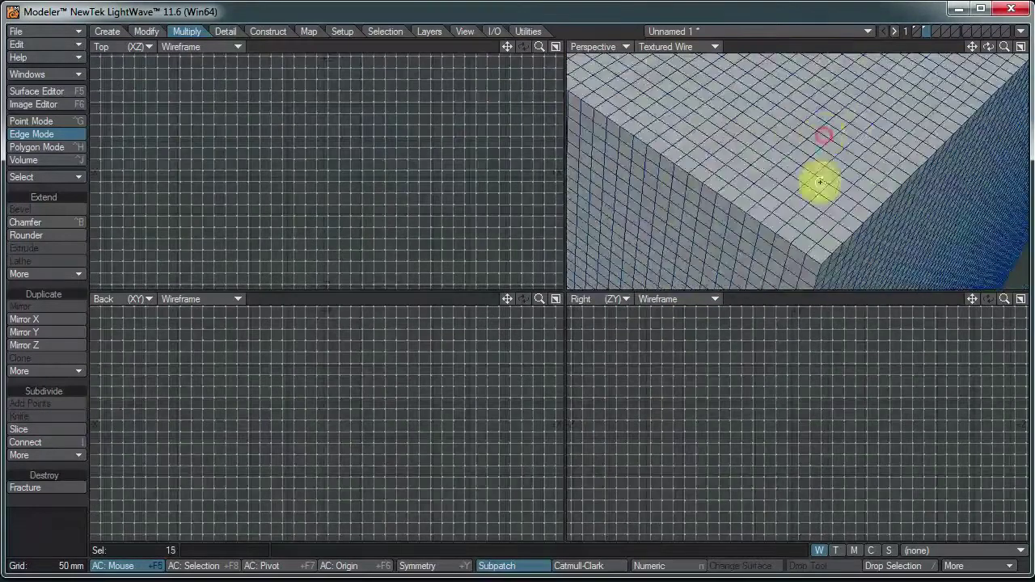
# Add the short edges meeting at the cube's three remaining corners to the edge selection
pyautogui.click(818, 265)
pyautogui.click(822, 262)
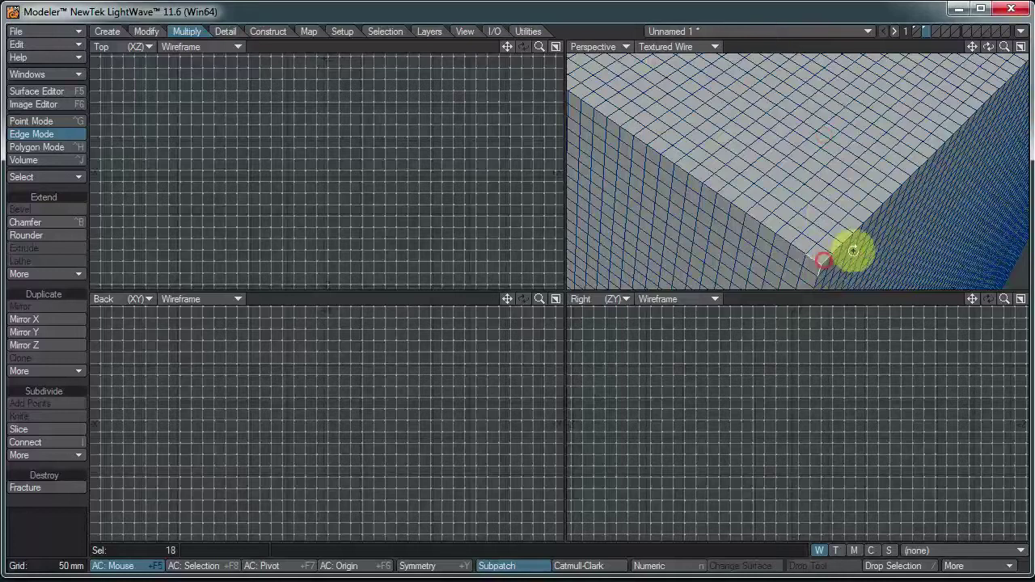
pyautogui.keyDown('ctrl'); pyautogui.keyDown('alt'); pyautogui.moveTo(852, 243); pyautogui.dragTo(796, 138); pyautogui.keyUp('alt'); pyautogui.keyUp('ctrl')
pyautogui.keyDown('alt'); pyautogui.moveTo(816, 207); pyautogui.dragTo(817, 125); pyautogui.keyUp('alt')
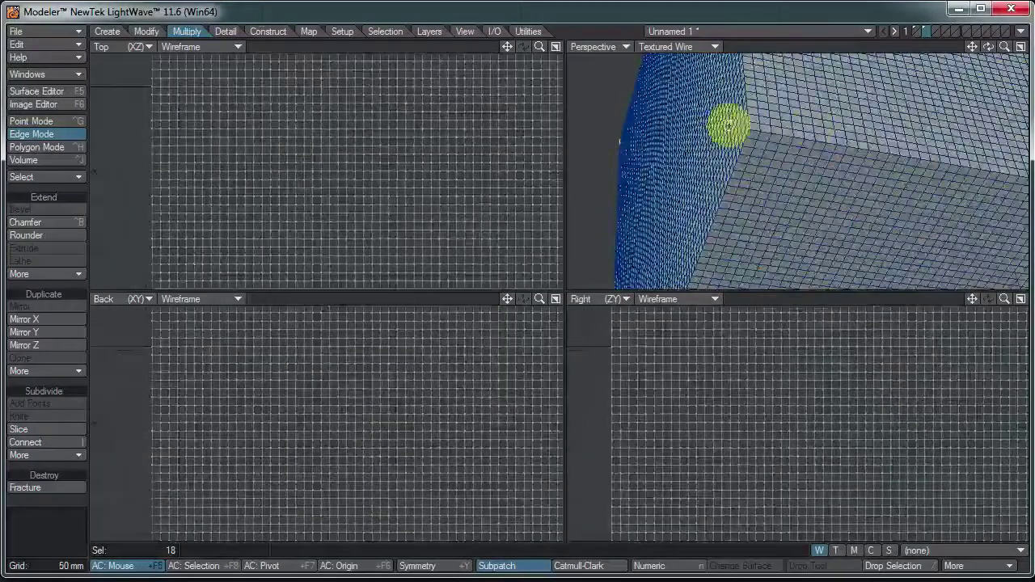
pyautogui.keyDown('alt'); pyautogui.moveTo(731, 121); pyautogui.dragTo(826, 200); pyautogui.keyUp('alt')
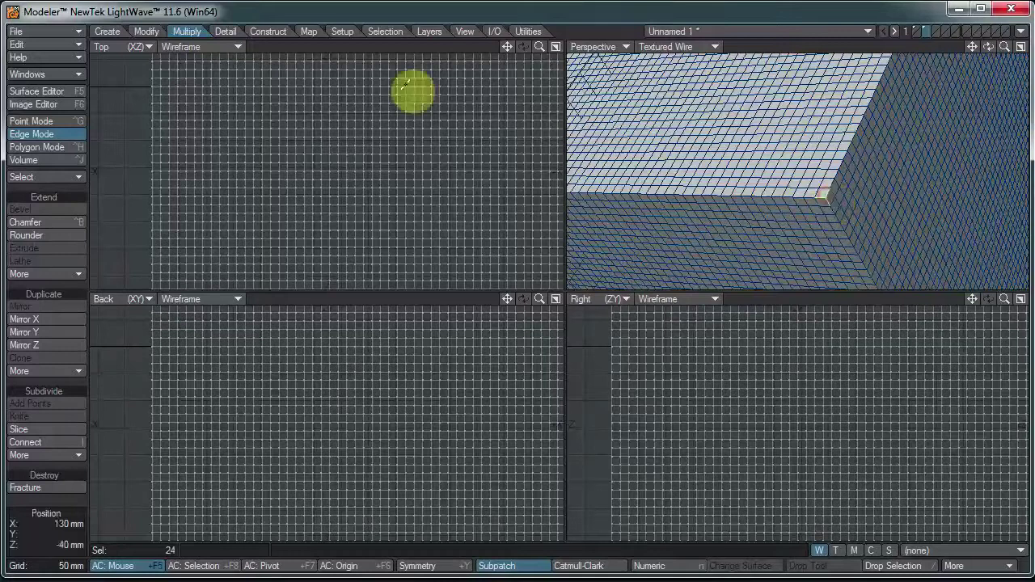
# Expand the selected corner edges with Loop so all twelve outer edges of the cube are selected
pyautogui.click(40, 177)
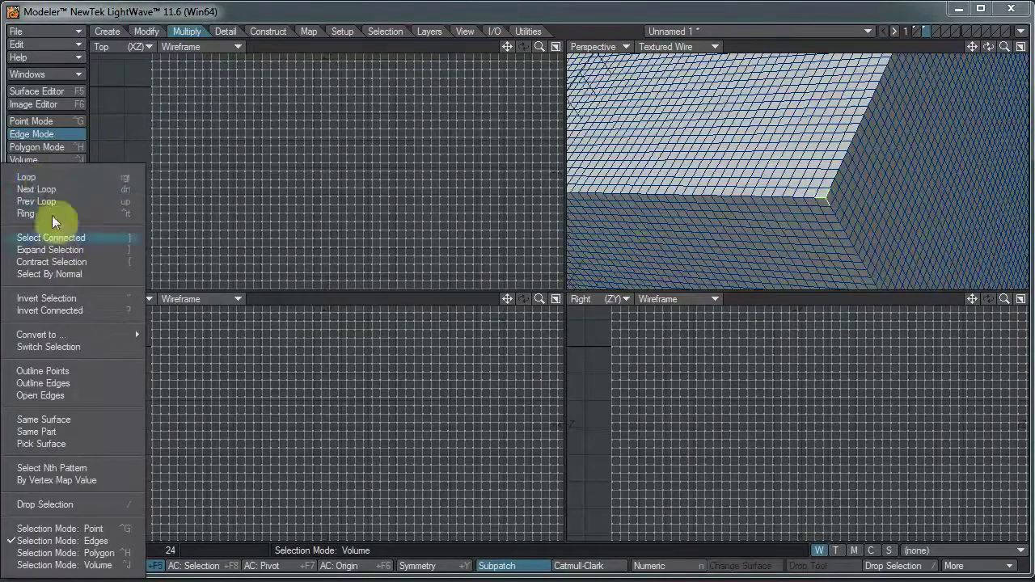
pyautogui.click(58, 177)
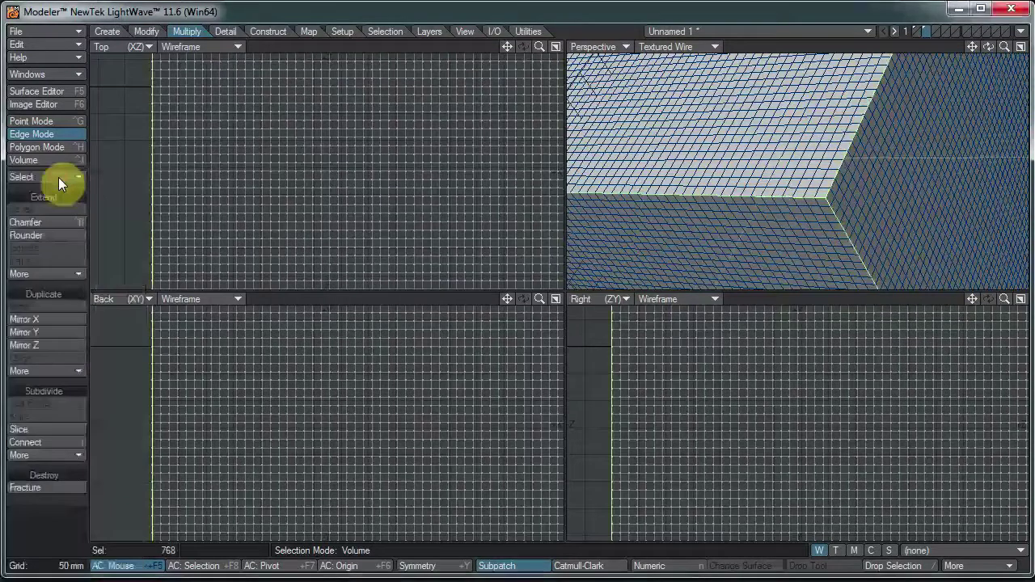
pyautogui.keyDown('ctrl'); pyautogui.keyDown('alt'); pyautogui.moveTo(866, 172); pyautogui.dragTo(723, 181); pyautogui.keyUp('alt'); pyautogui.keyUp('ctrl')
pyautogui.keyDown('alt'); pyautogui.moveTo(823, 184); pyautogui.dragTo(847, 113); pyautogui.keyUp('alt')
pyautogui.keyDown('alt'); pyautogui.keyDown('shift'); pyautogui.moveTo(463, 383); pyautogui.dragTo(471, 453); pyautogui.keyUp('shift'); pyautogui.keyUp('alt')
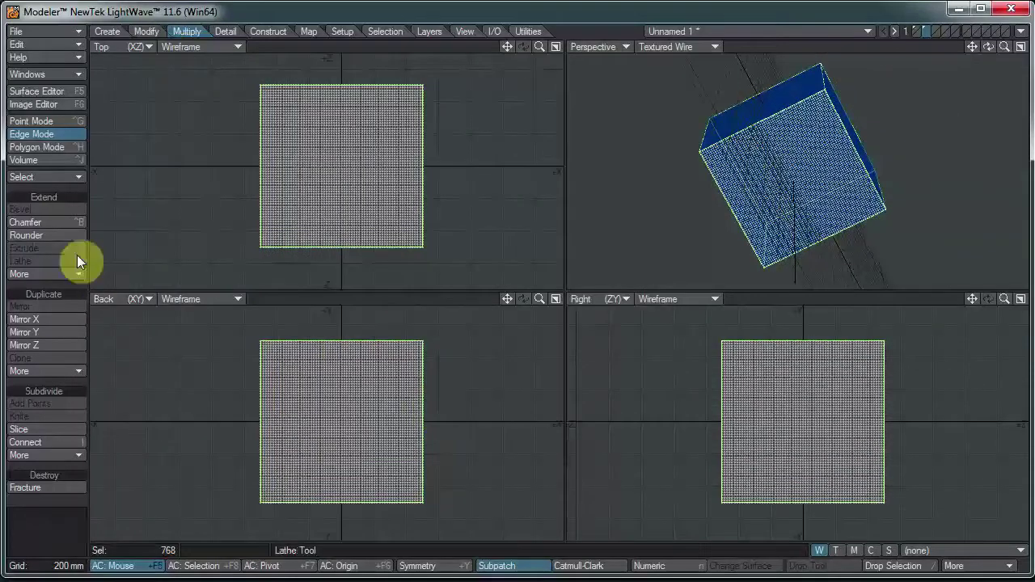
# Extend the selected outer edges with Extender Plus and move the new edges upward, well away from the cube
pyautogui.click(67, 276)
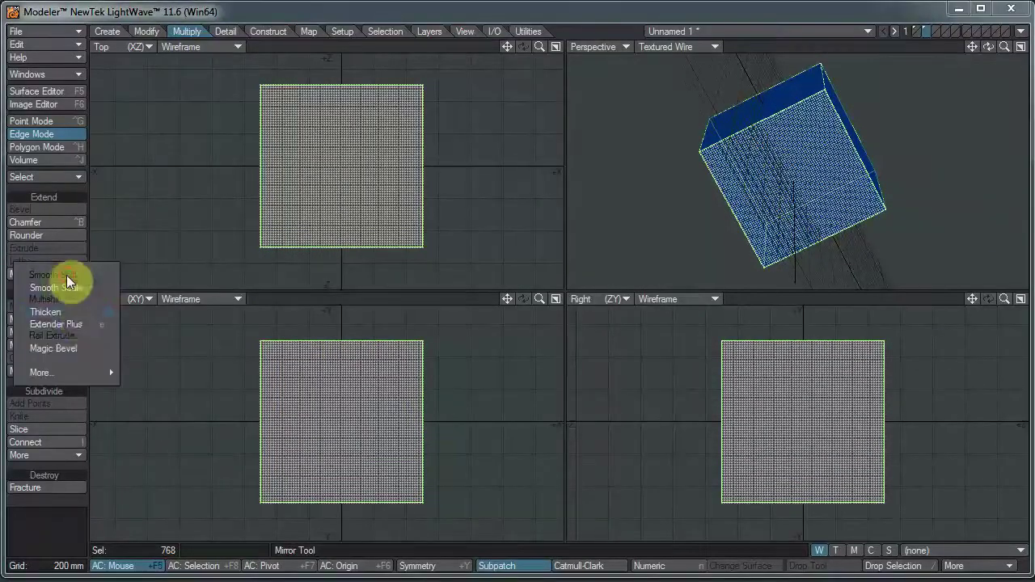
pyautogui.click(81, 324)
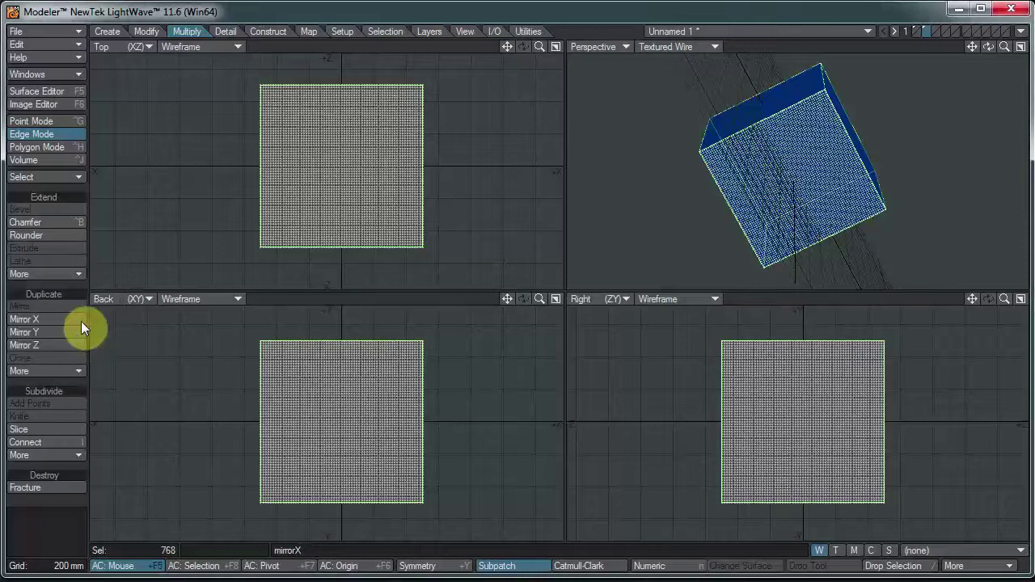
pyautogui.click(147, 31)
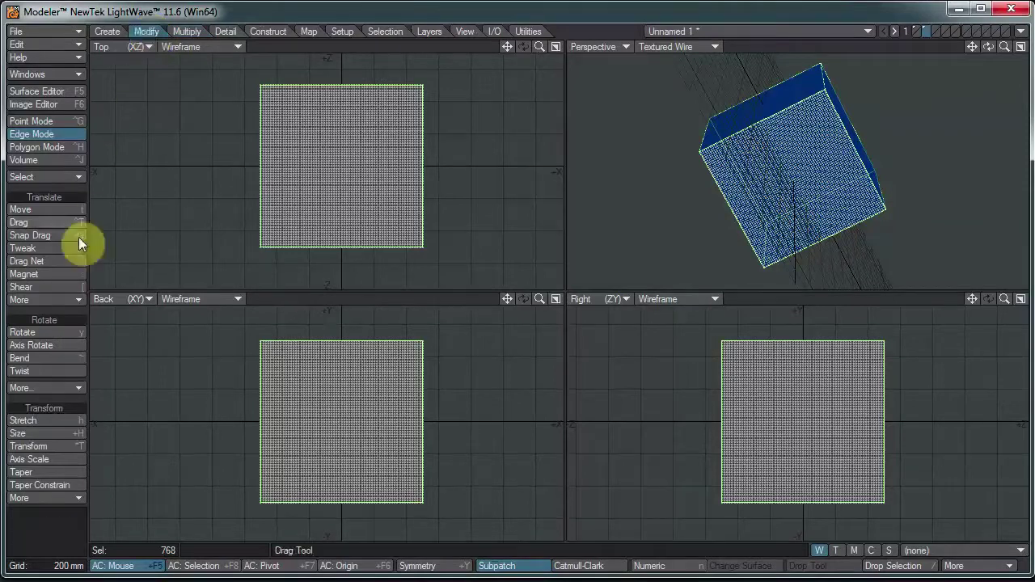
pyautogui.click(68, 208)
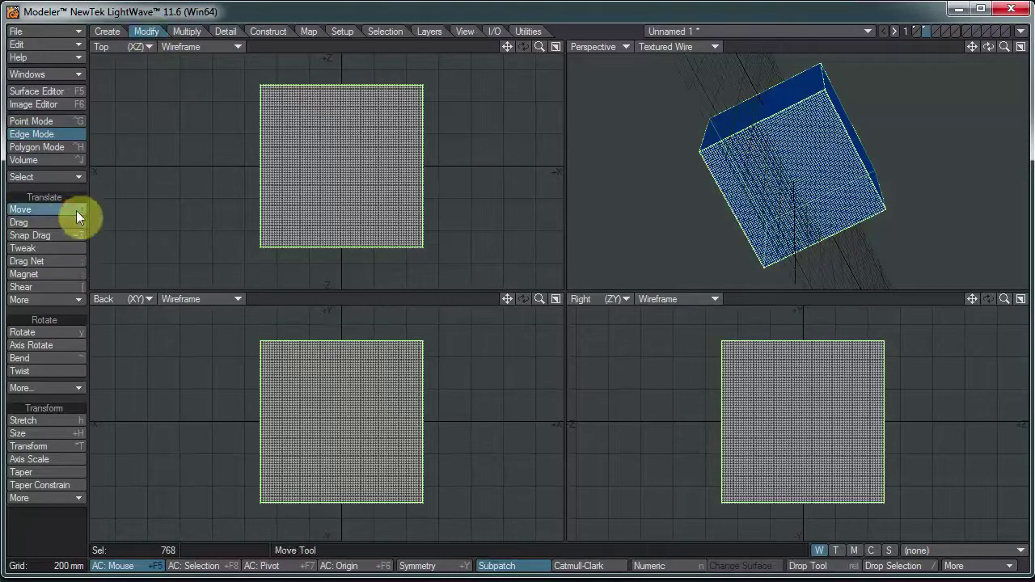
pyautogui.moveTo(927, 506); pyautogui.dragTo(527, 289)
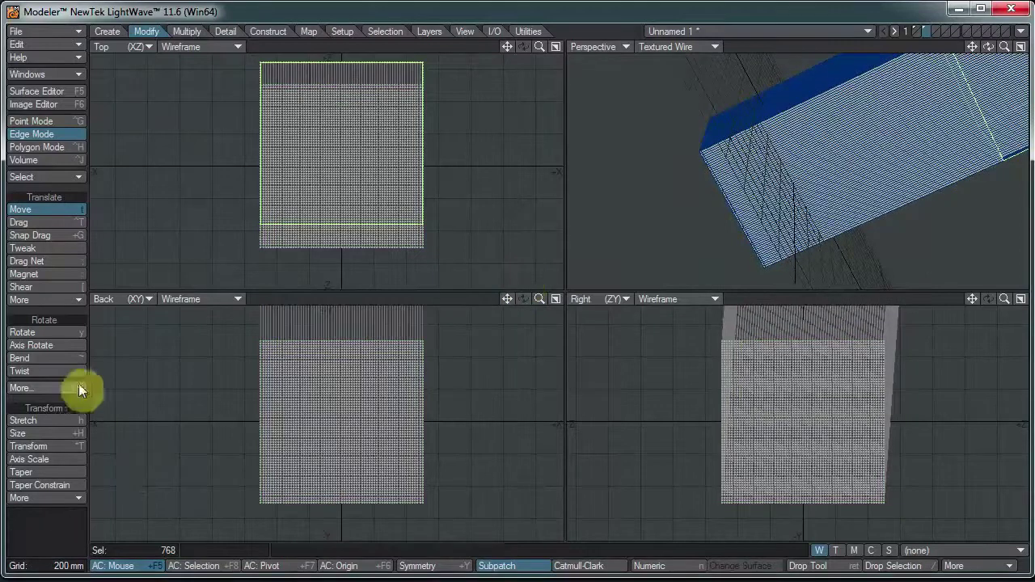
# In point mode, lasso all points of the original subdivided cube and delete them, keeping only the extended edge geometry
pyautogui.click(64, 120)
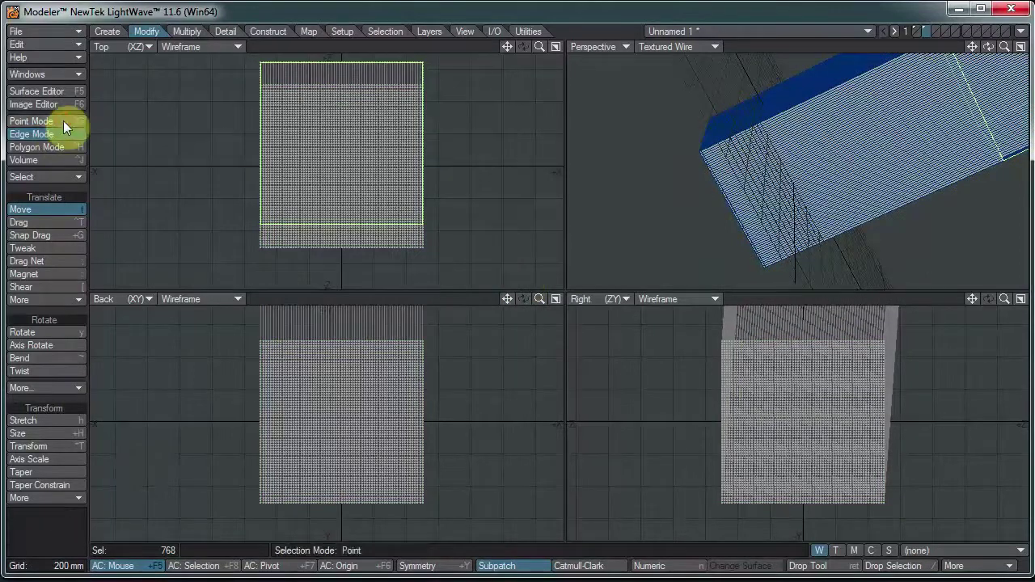
pyautogui.click(79, 398)
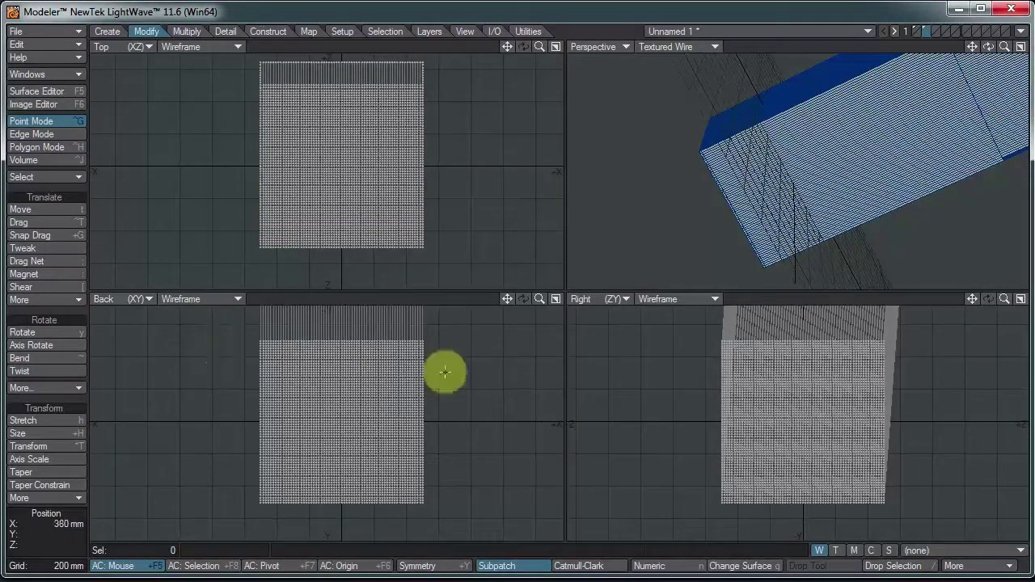
pyautogui.moveTo(475, 343)
pyautogui.mouseDown(button='right')
pyautogui.moveTo(364, 303)
pyautogui.moveTo(150, 377)
pyautogui.moveTo(603, 556)
pyautogui.moveTo(504, 322)
pyautogui.mouseUp(button='right')
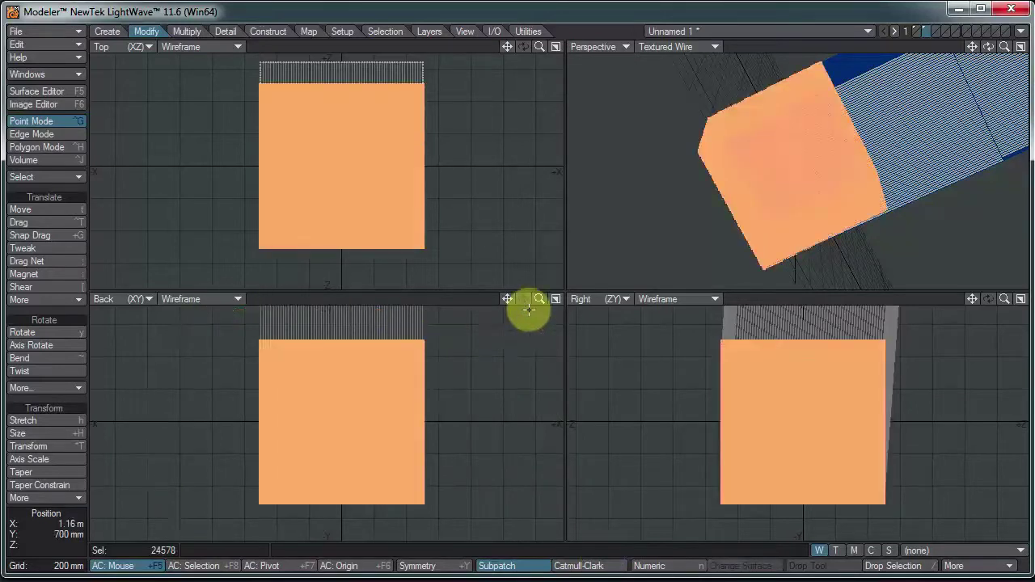
pyautogui.press('Delete')
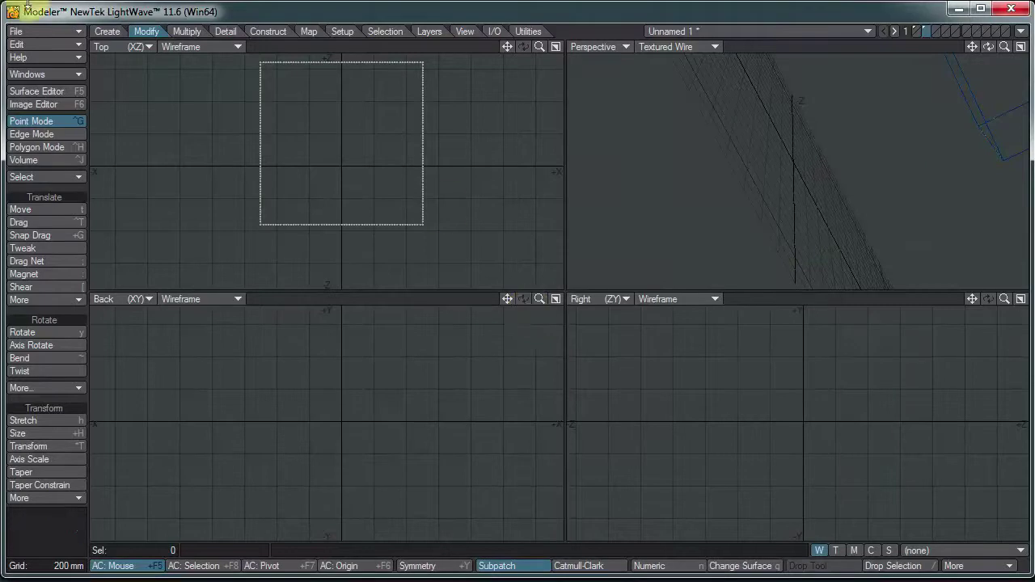
# Center the edge geometry on all axes and compare it with the plain cube in the first layer
pyautogui.click(187, 30)
pyautogui.click(145, 33)
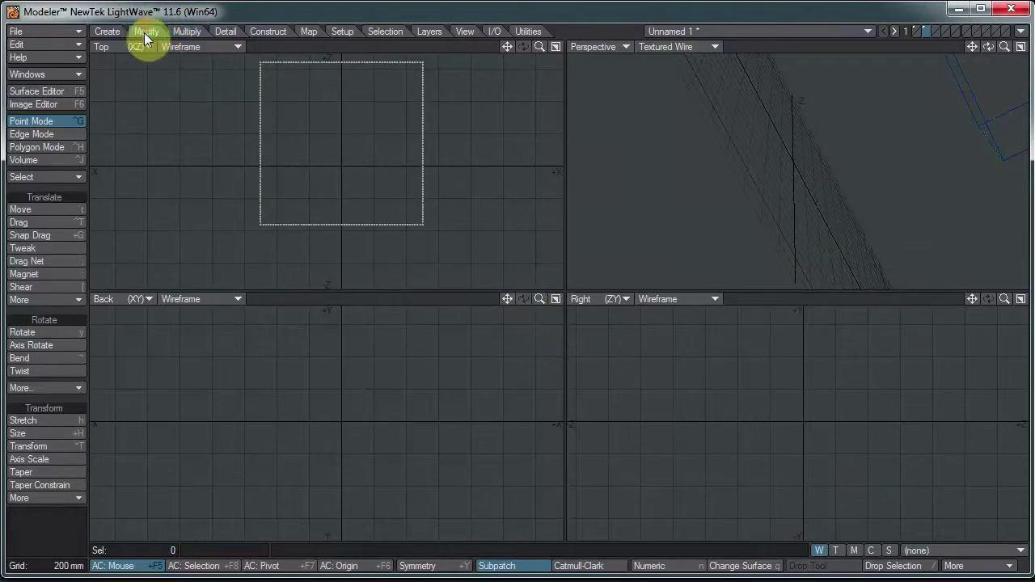
pyautogui.click(63, 300)
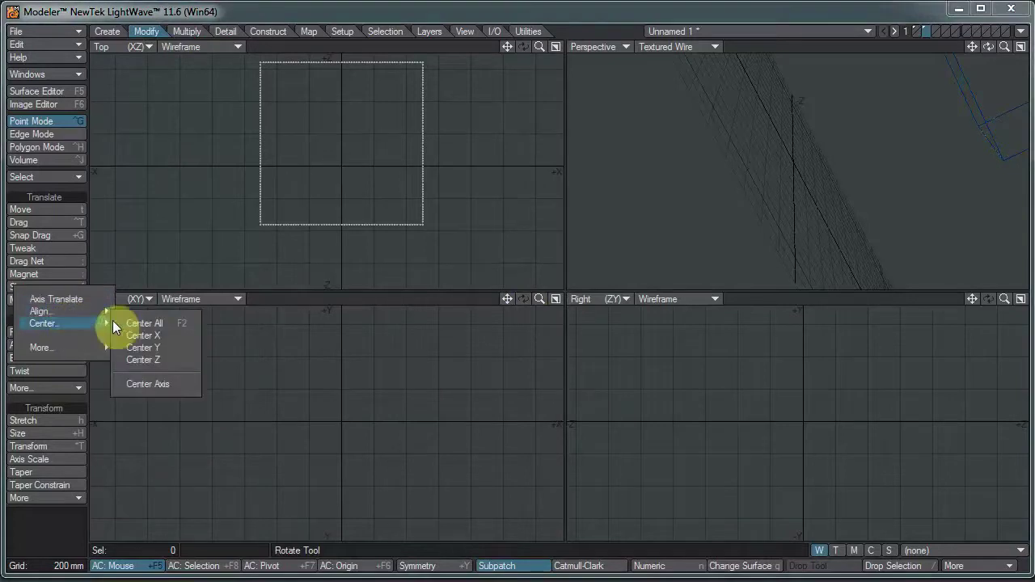
pyautogui.click(145, 323)
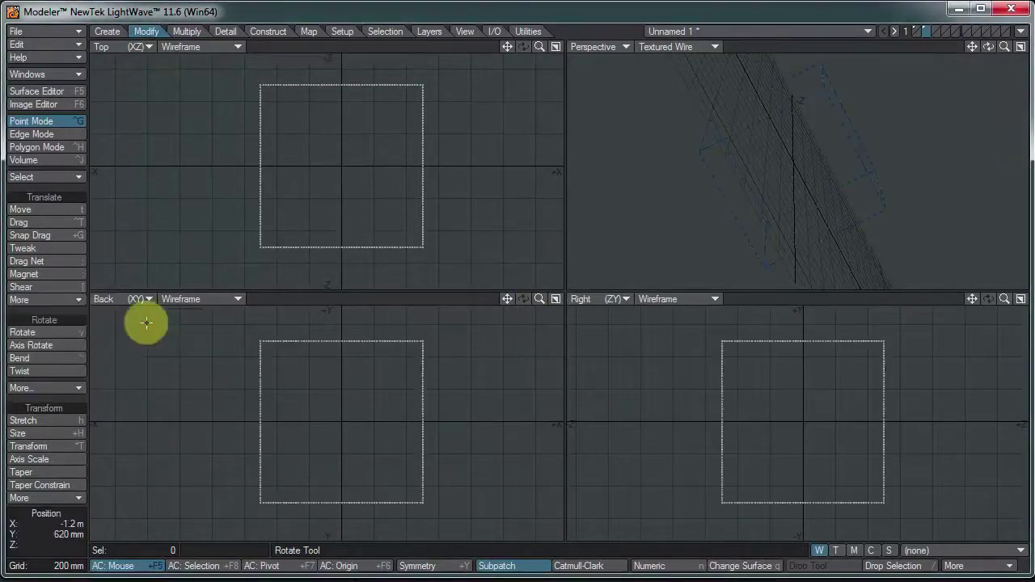
pyautogui.click(914, 31)
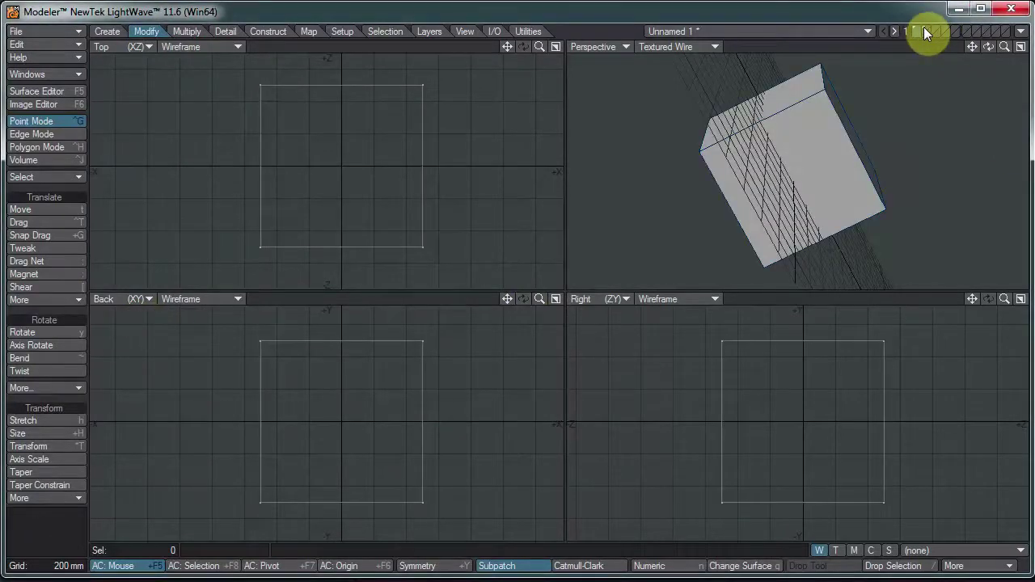
pyautogui.click(924, 29)
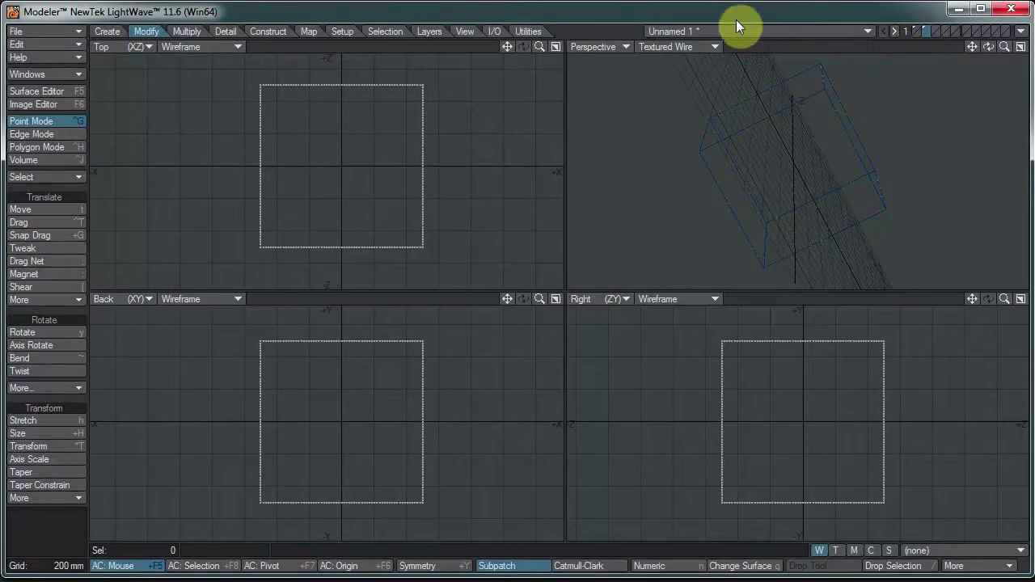
# Assign a surface named edges to the edge geometry in the second layer
pyautogui.write('q')
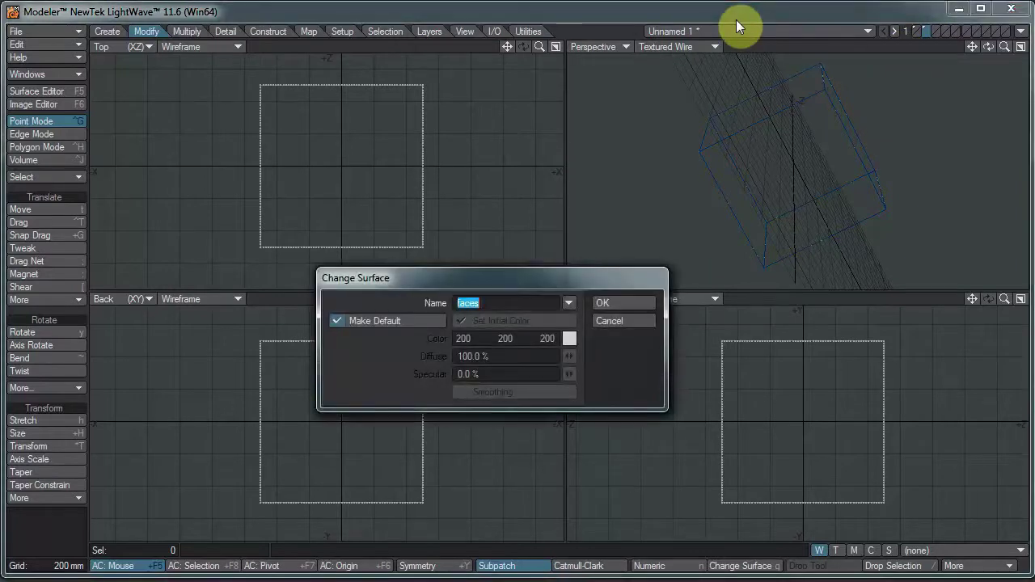
pyautogui.write('edges')
pyautogui.press('Return')
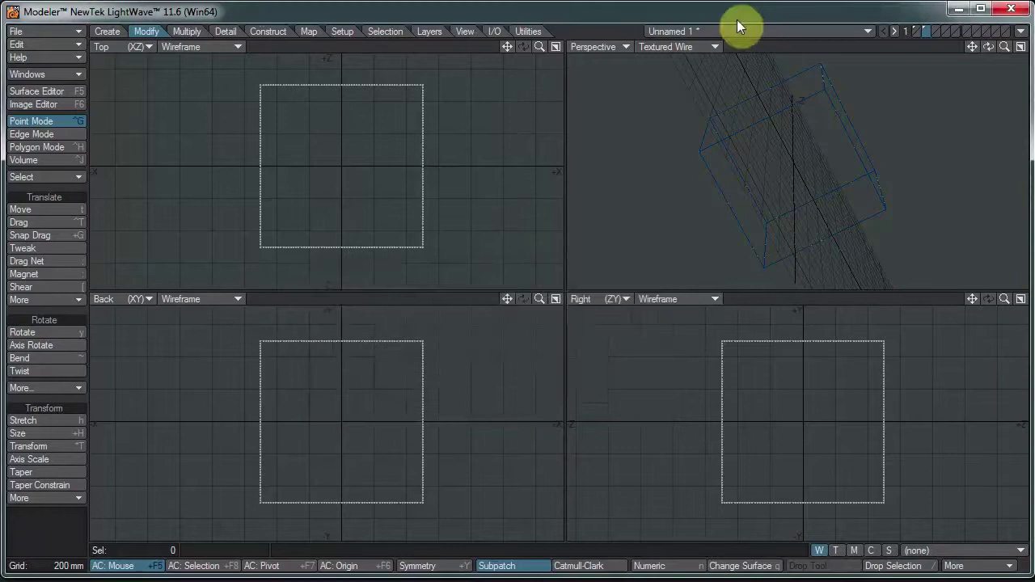
# Save the object as wavyedgeTest2 in the Objects folder of MiscProjects
pyautogui.hotkey('shift', 's')
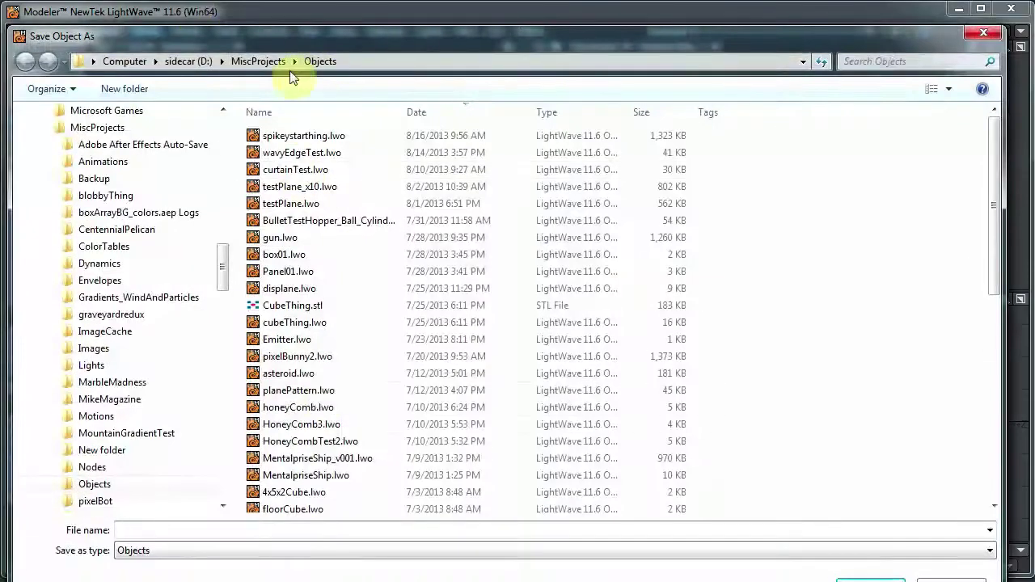
pyautogui.write('wav')
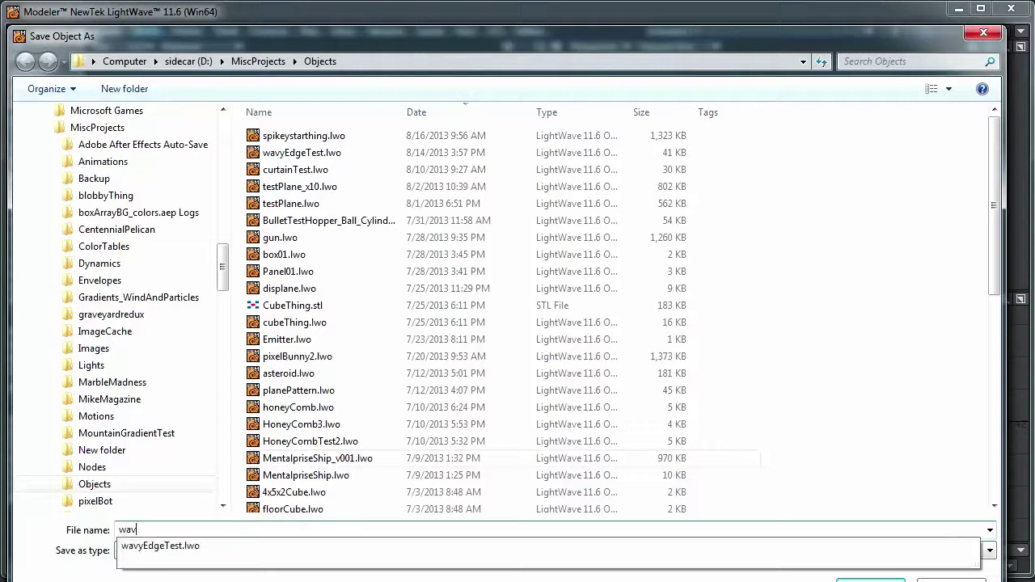
pyautogui.write('yedgeT')
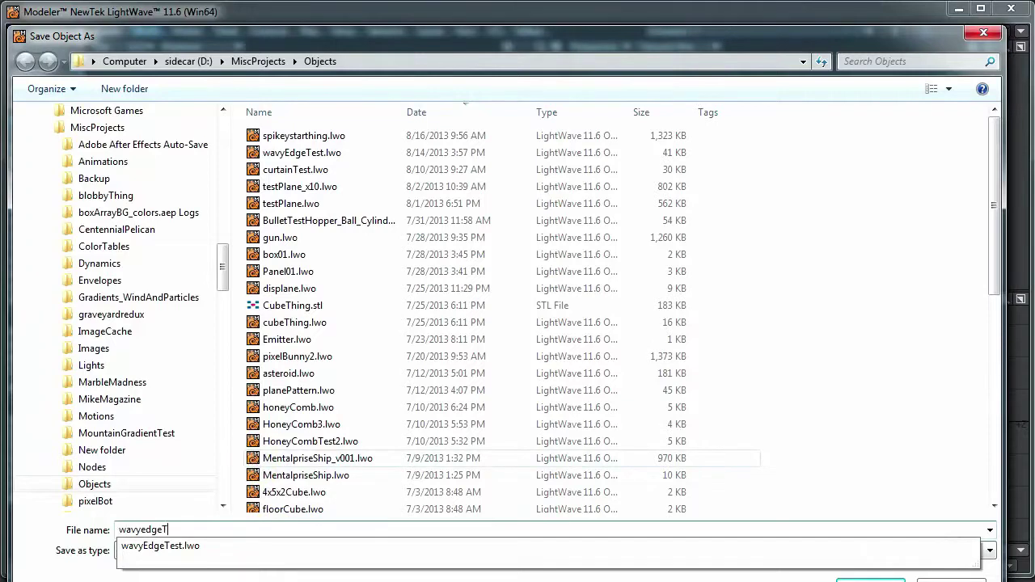
pyautogui.write('est2')
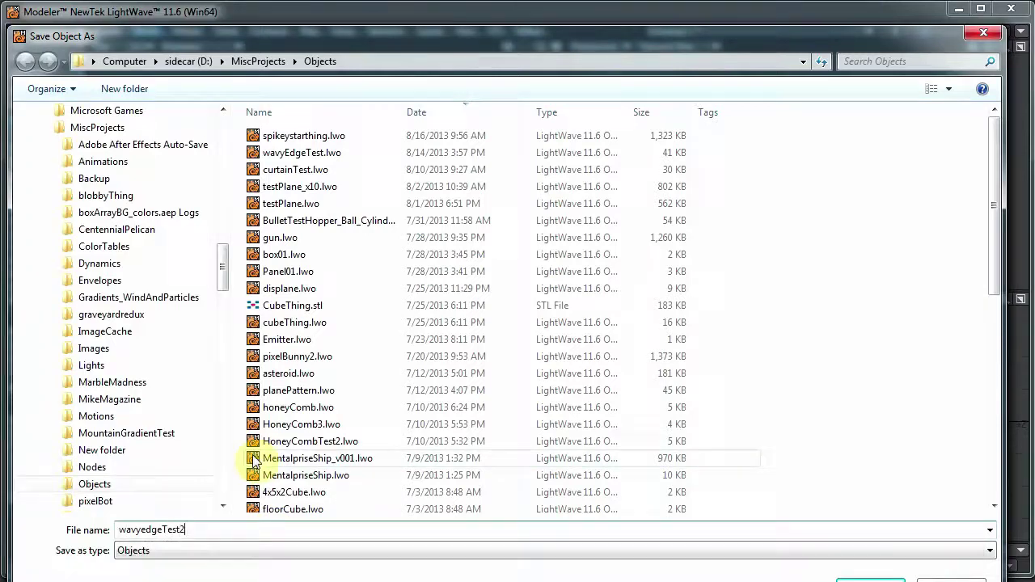
pyautogui.press('Return')
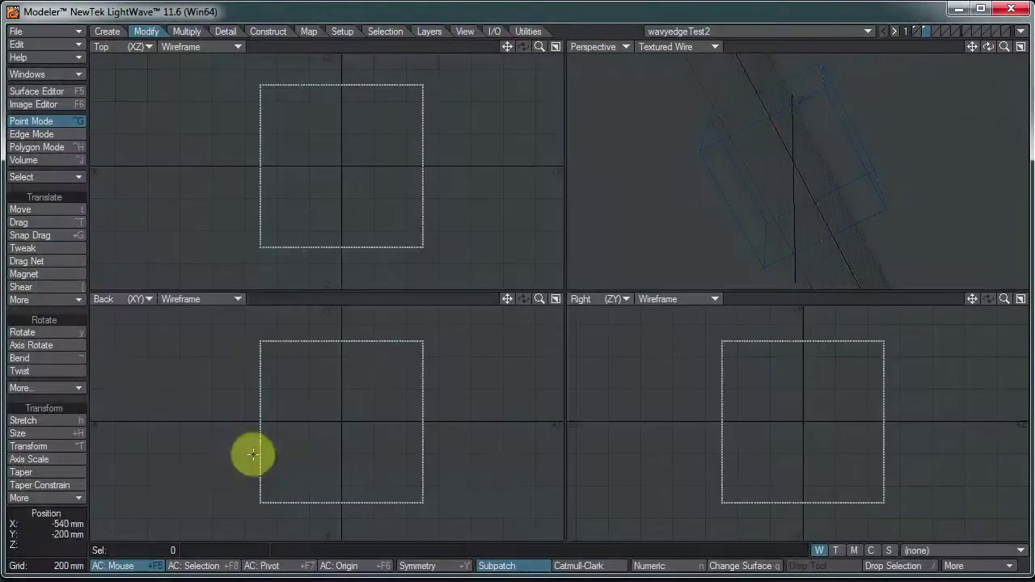
# Send the object to Layout, try moving the second layer away from the cube, and undo that move
pyautogui.click(1022, 31)
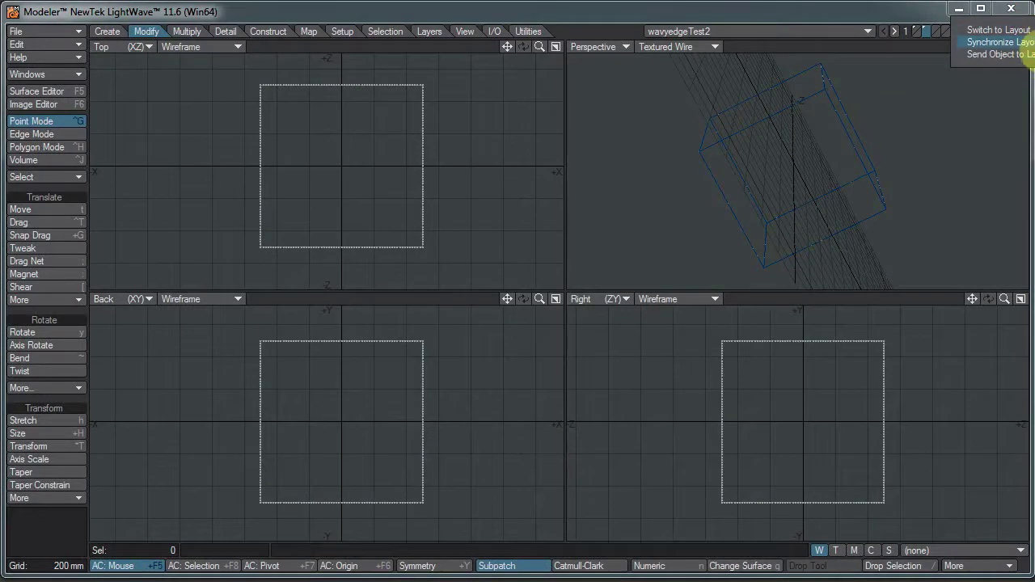
pyautogui.click(1028, 56)
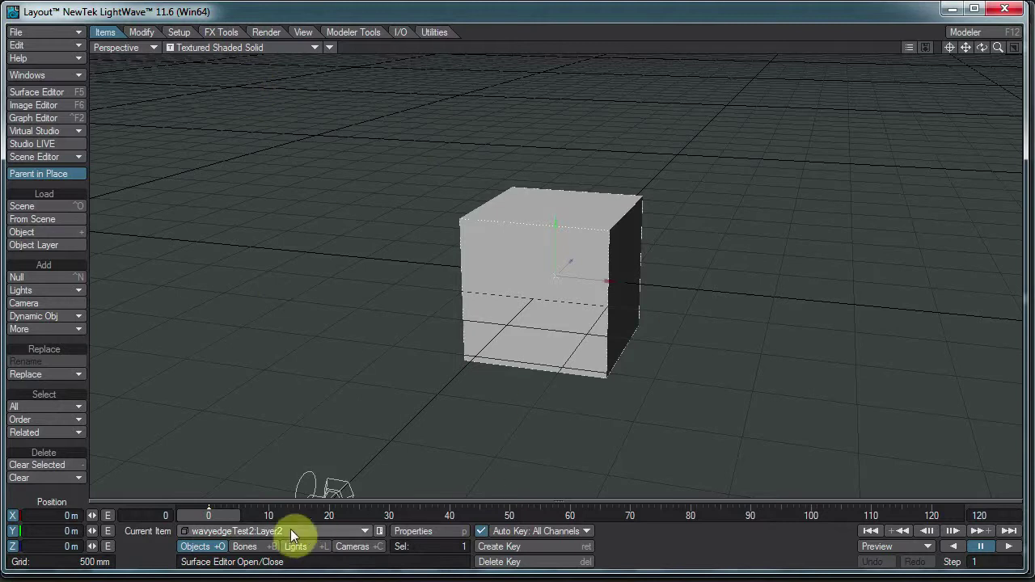
pyautogui.moveTo(804, 364); pyautogui.dragTo(456, 282)
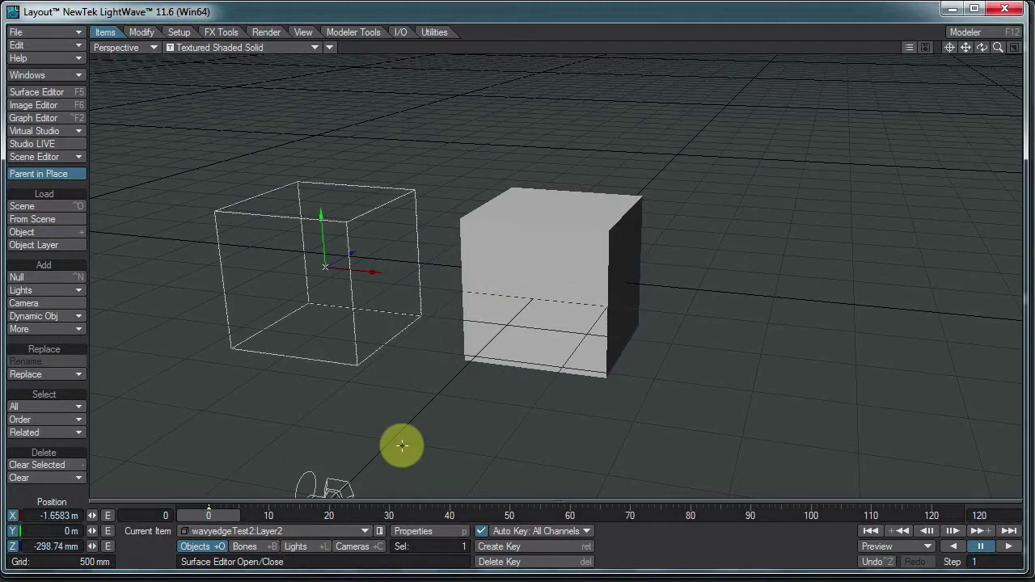
pyautogui.hotkey('ctrl', 'z')
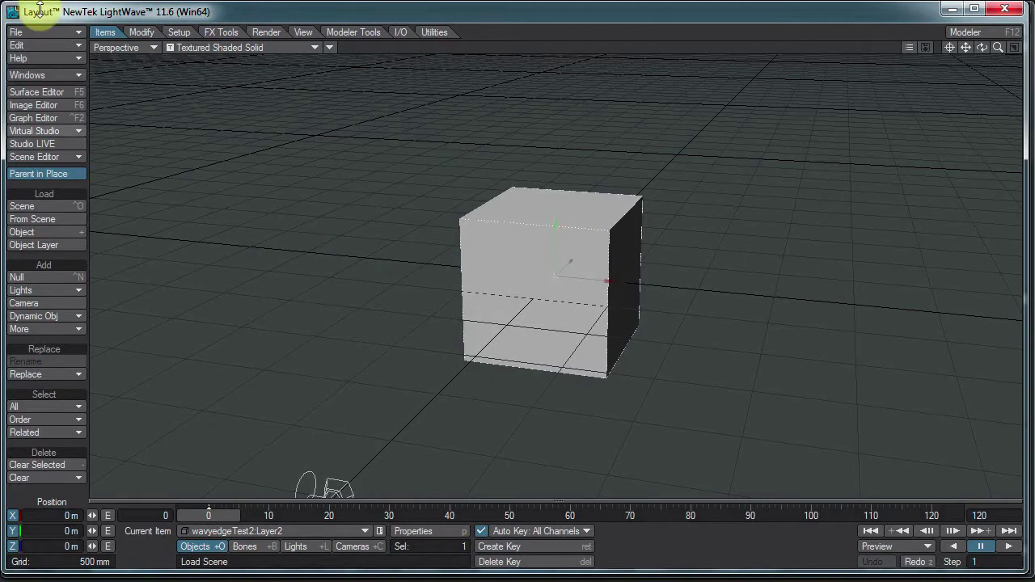
# Set both luminosity and diffuse of the cube's faces surface to 80%
pyautogui.click(47, 94)
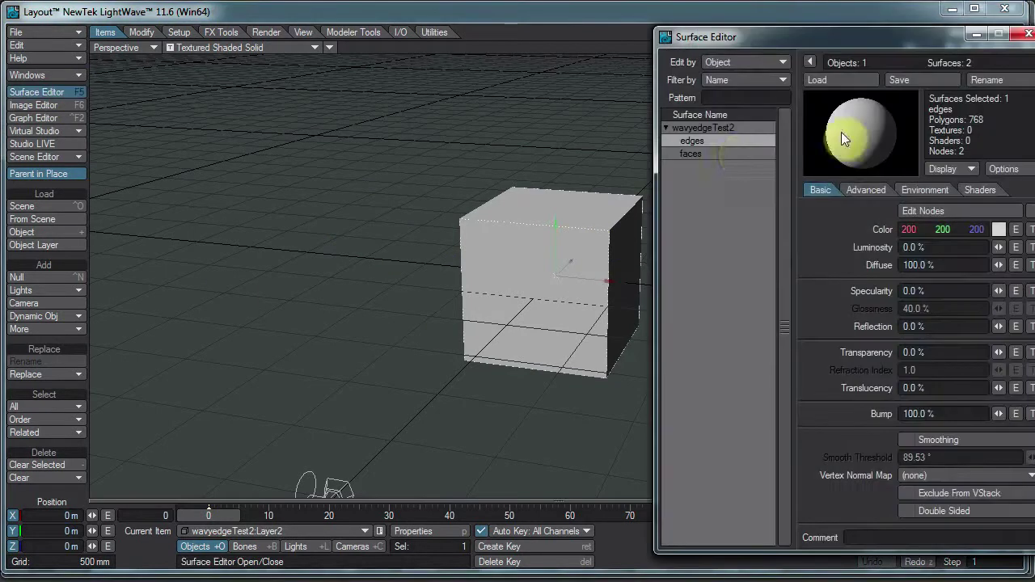
pyautogui.click(730, 154)
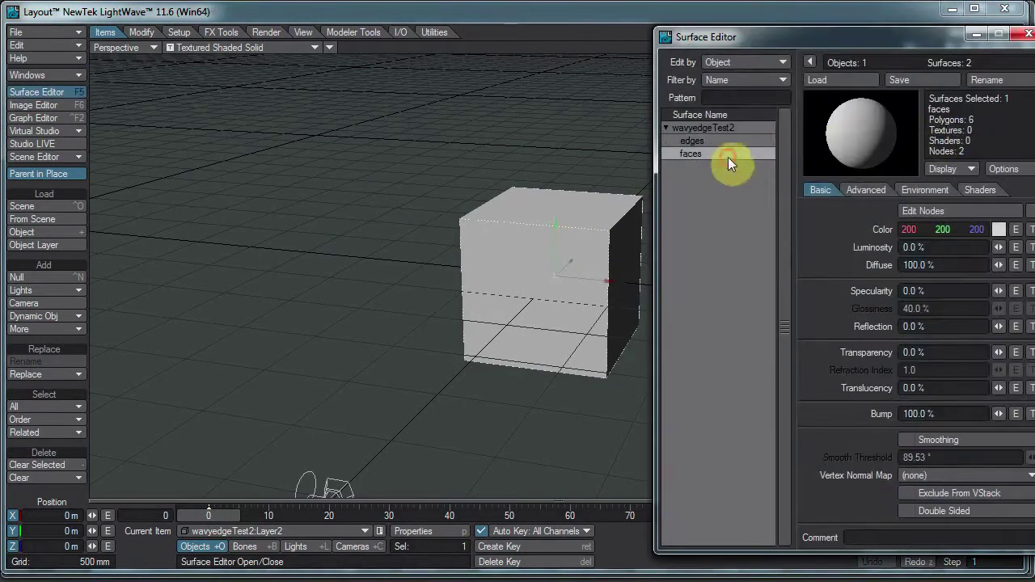
pyautogui.click(941, 247)
pyautogui.write('80')
pyautogui.press('Tab')
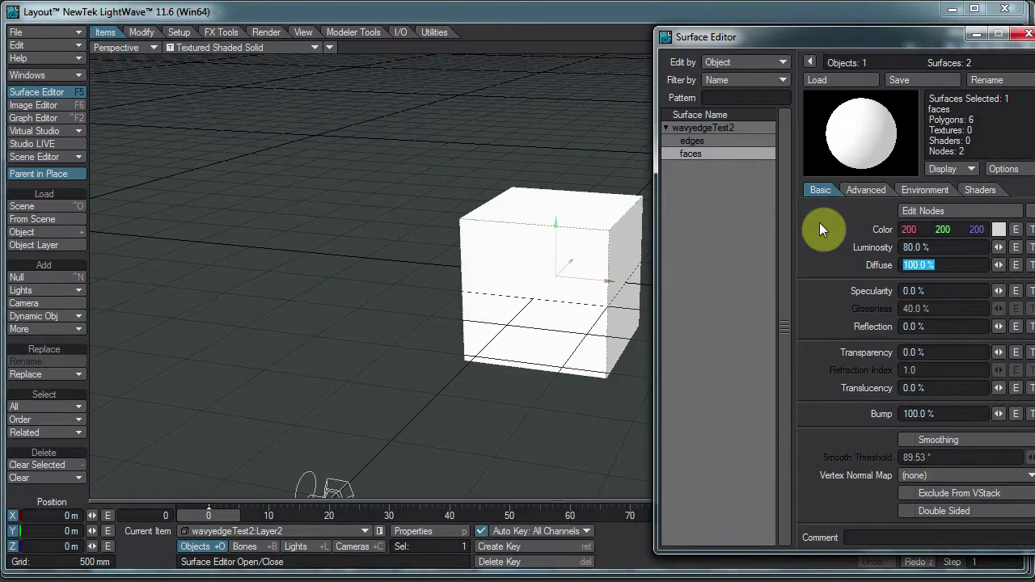
pyautogui.write('80')
pyautogui.press('Tab')
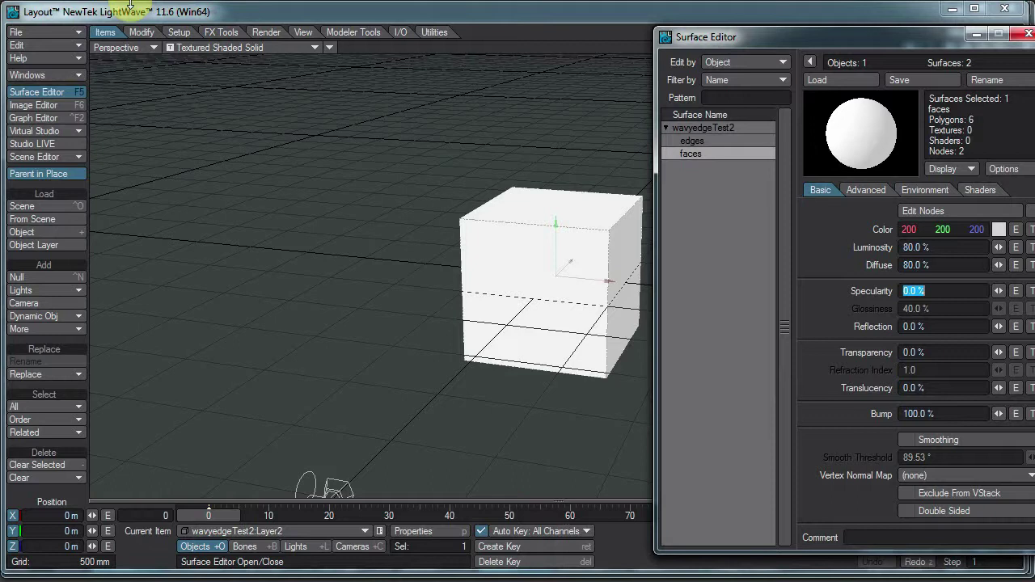
# Add a Textured Environment to the scene's backdrop effects and select it for editing
pyautogui.click(219, 11)
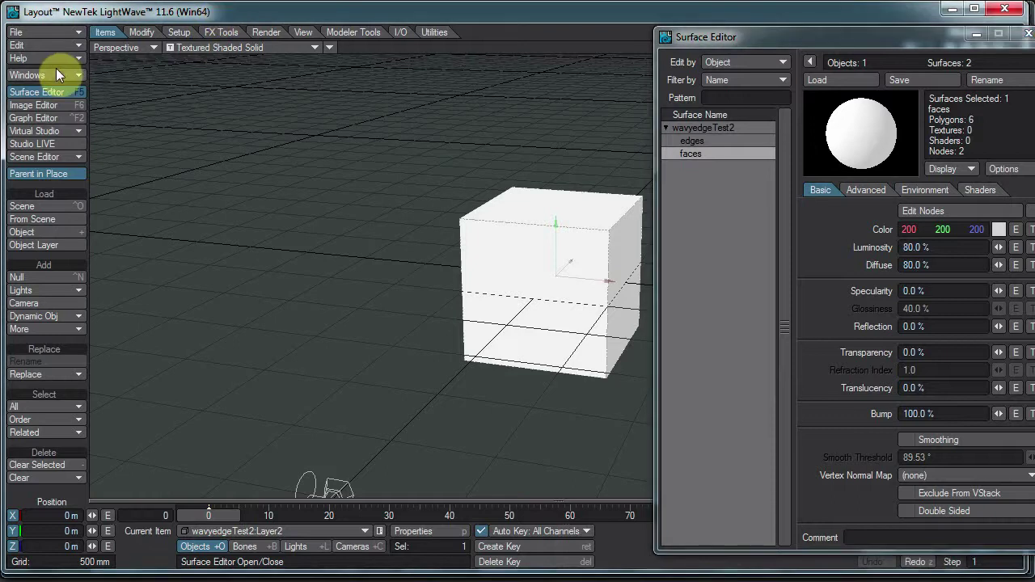
pyautogui.press('F8')
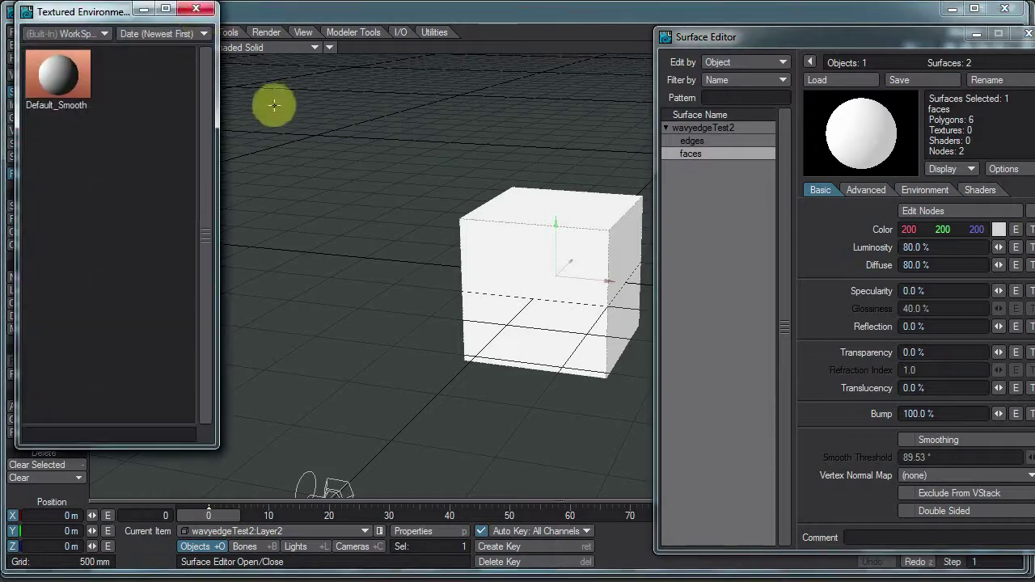
pyautogui.click(197, 9)
pyautogui.hotkey('ctrl', 'F8')
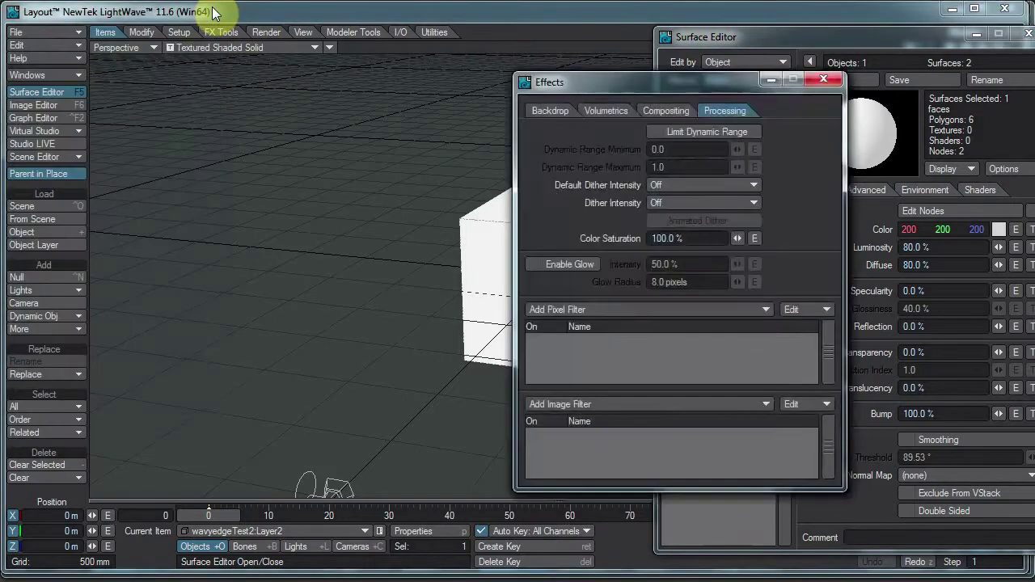
pyautogui.click(561, 113)
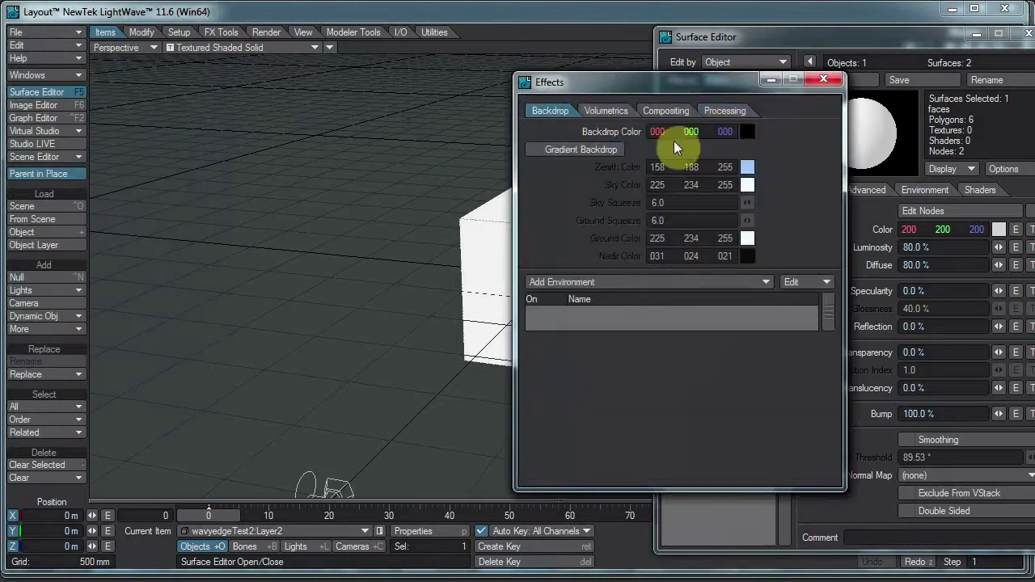
pyautogui.click(713, 281)
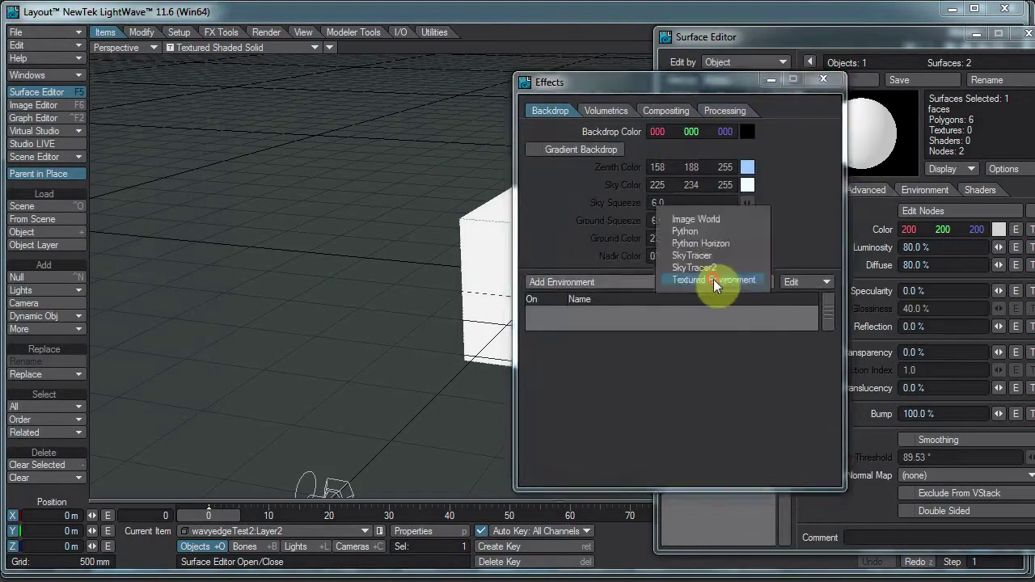
pyautogui.click(713, 279)
pyautogui.click(672, 311)
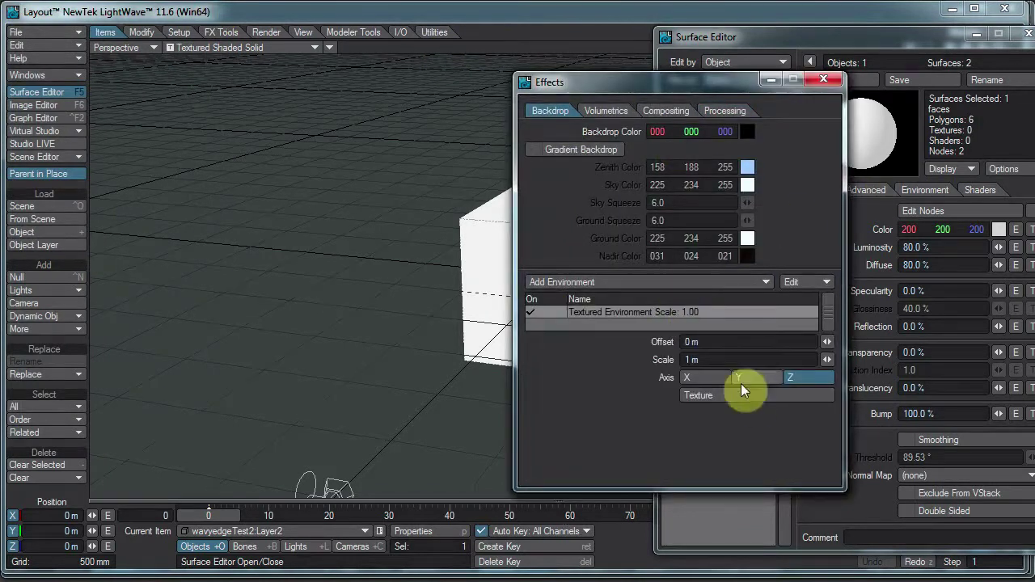
# Load the Grey Fade preset into the backdrop's textured environment and check its gradient layer
pyautogui.click(741, 388)
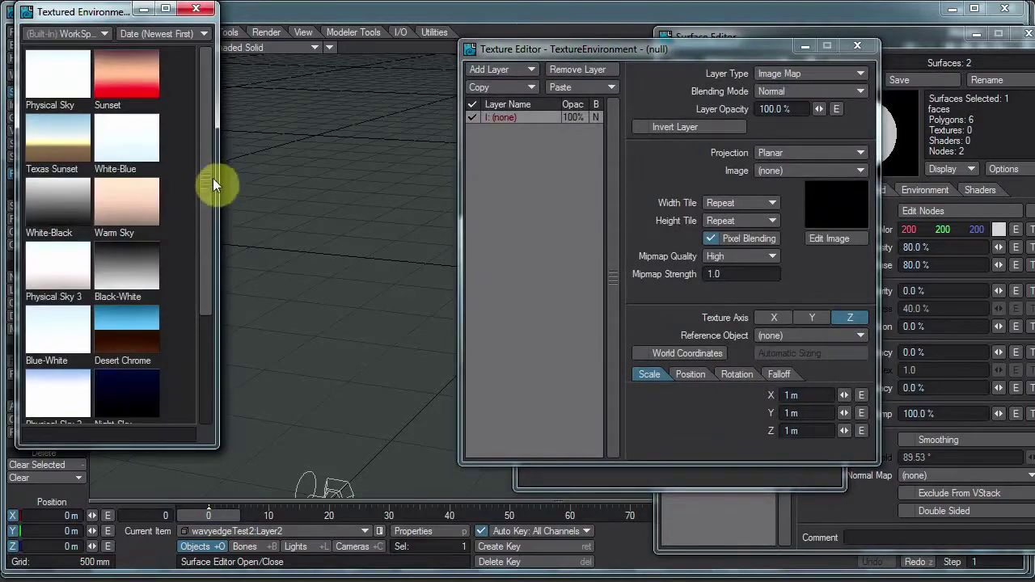
pyautogui.moveTo(216, 195); pyautogui.dragTo(293, 208)
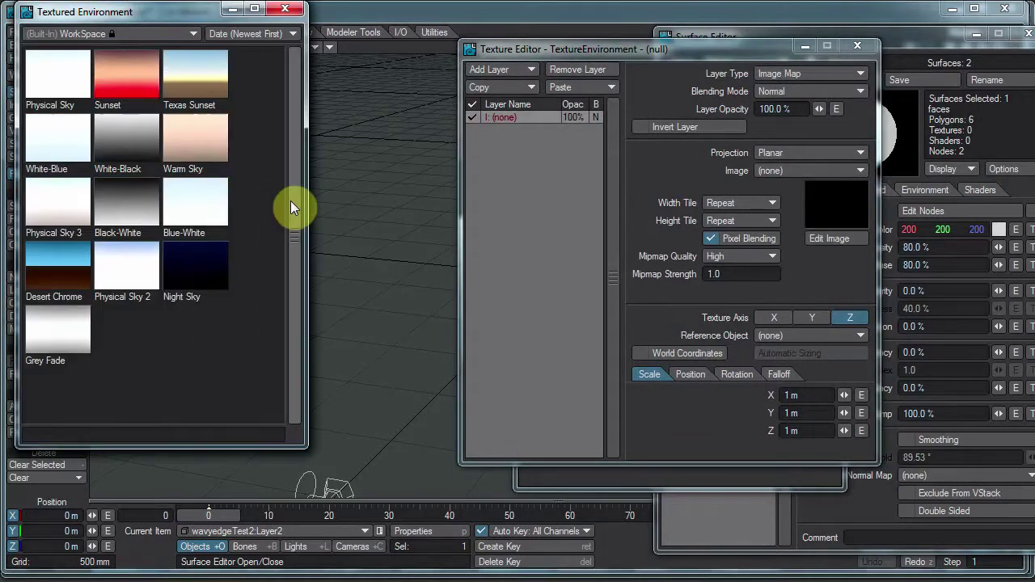
pyautogui.doubleClick(69, 329)
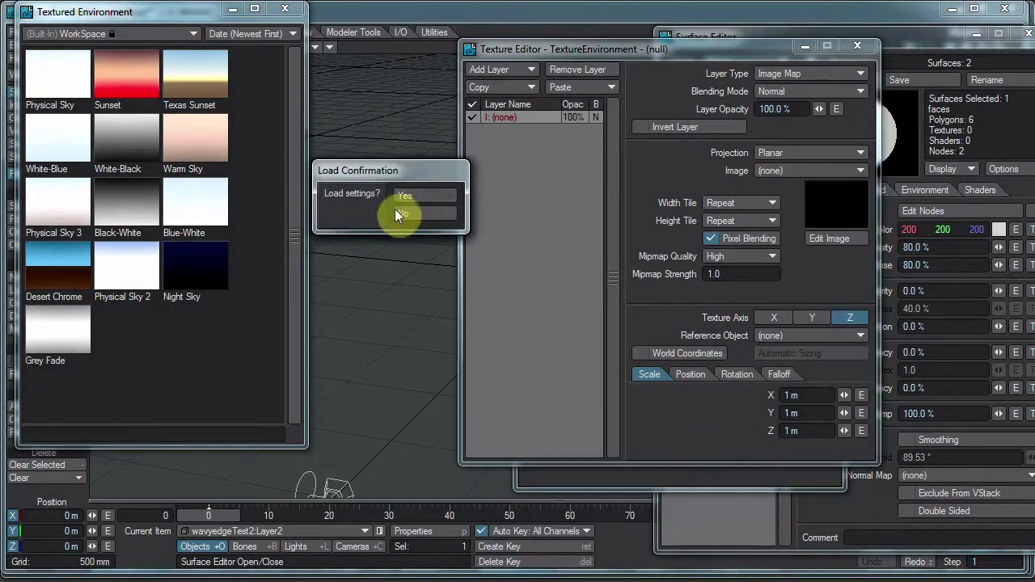
pyautogui.click(426, 196)
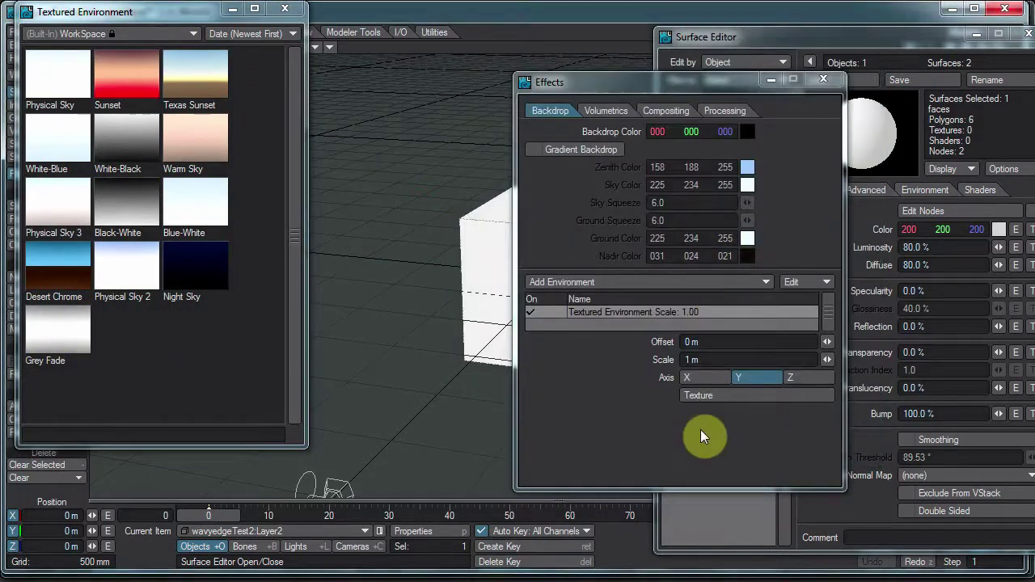
pyautogui.click(725, 394)
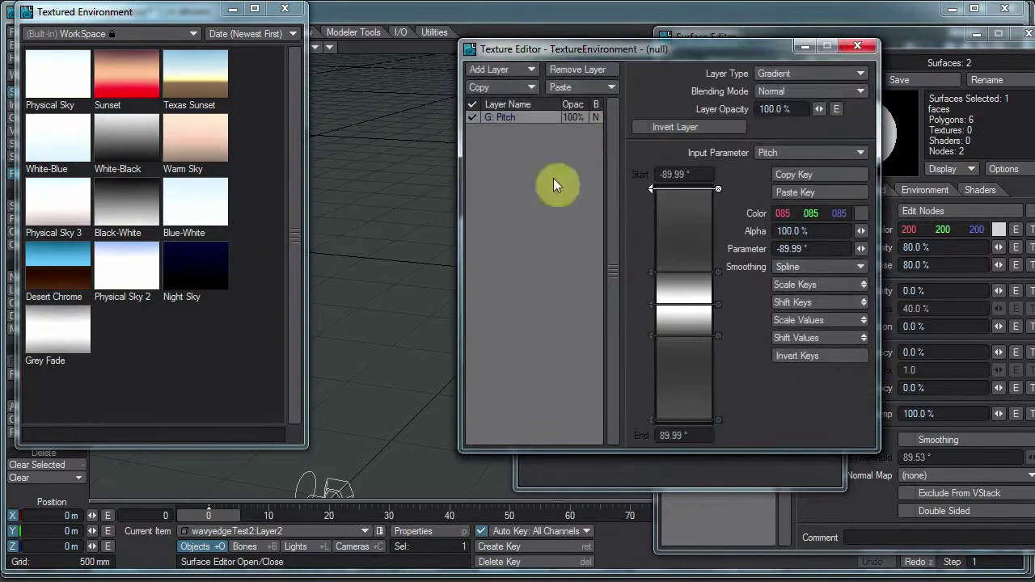
pyautogui.click(868, 45)
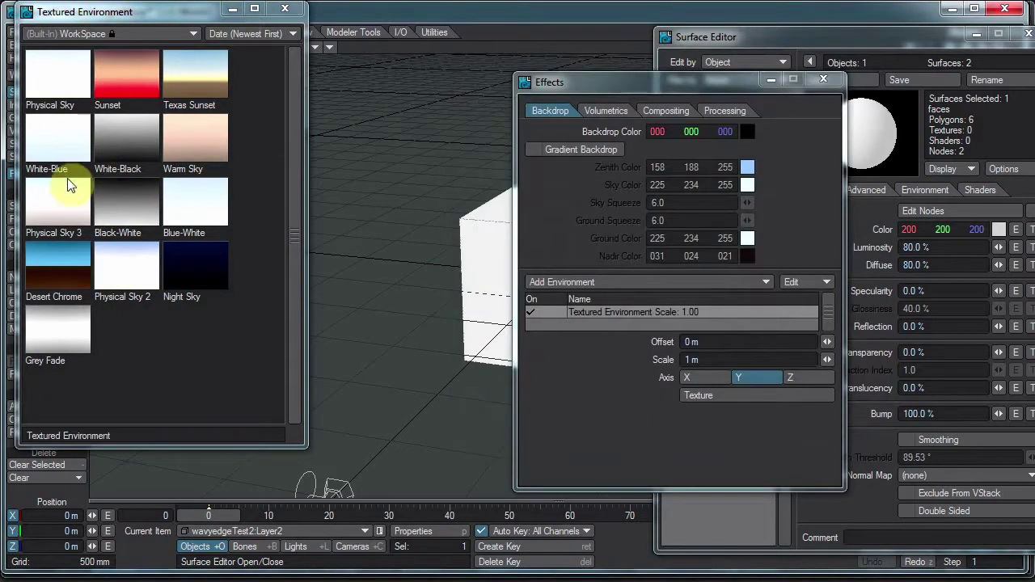
pyautogui.click(169, 37)
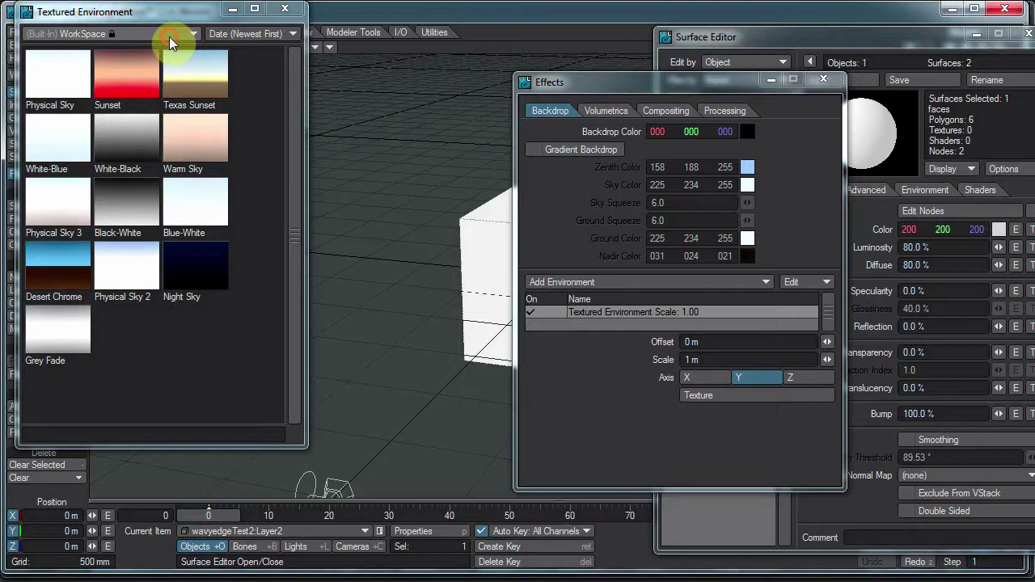
pyautogui.click(163, 56)
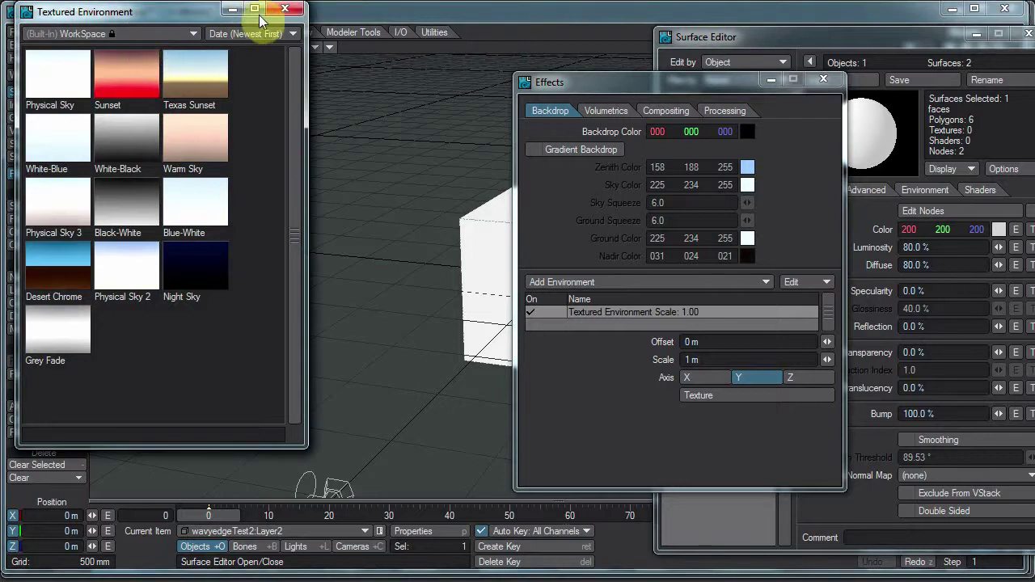
pyautogui.click(285, 9)
pyautogui.click(823, 81)
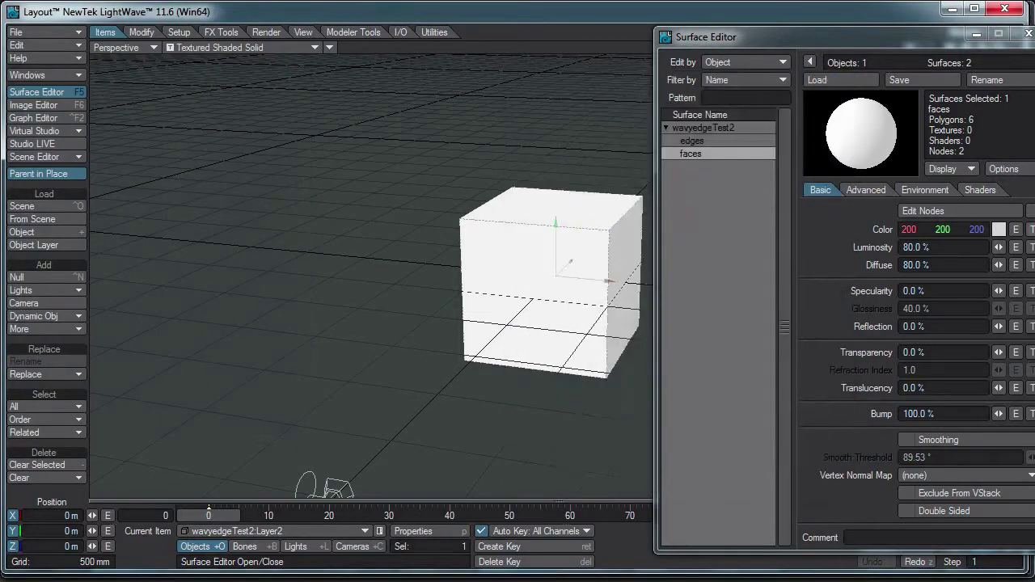
# Display the perspective viewport in VPR mode and frame the cube closely enough to see its edge lines
pyautogui.click(250, 47)
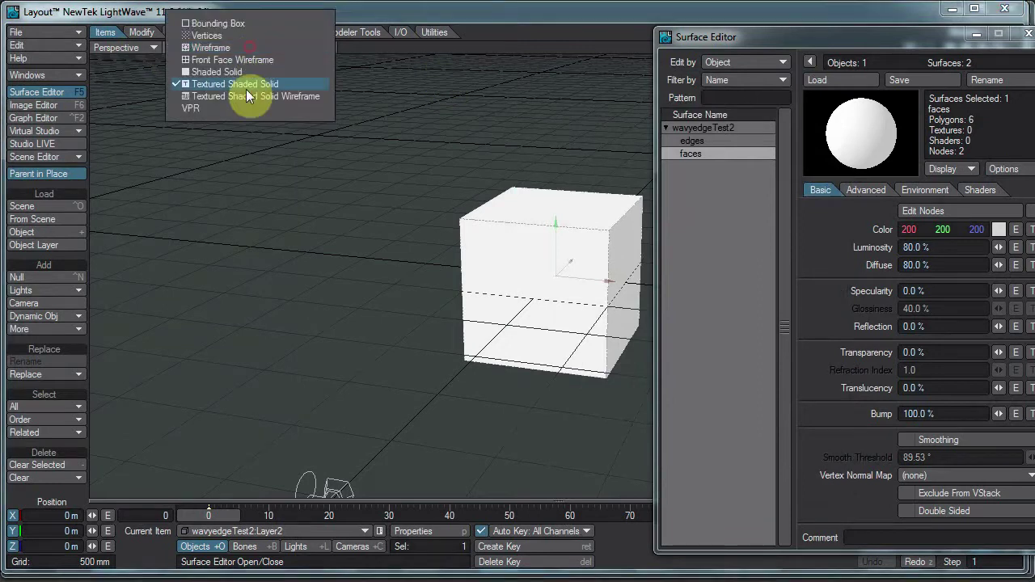
pyautogui.click(246, 106)
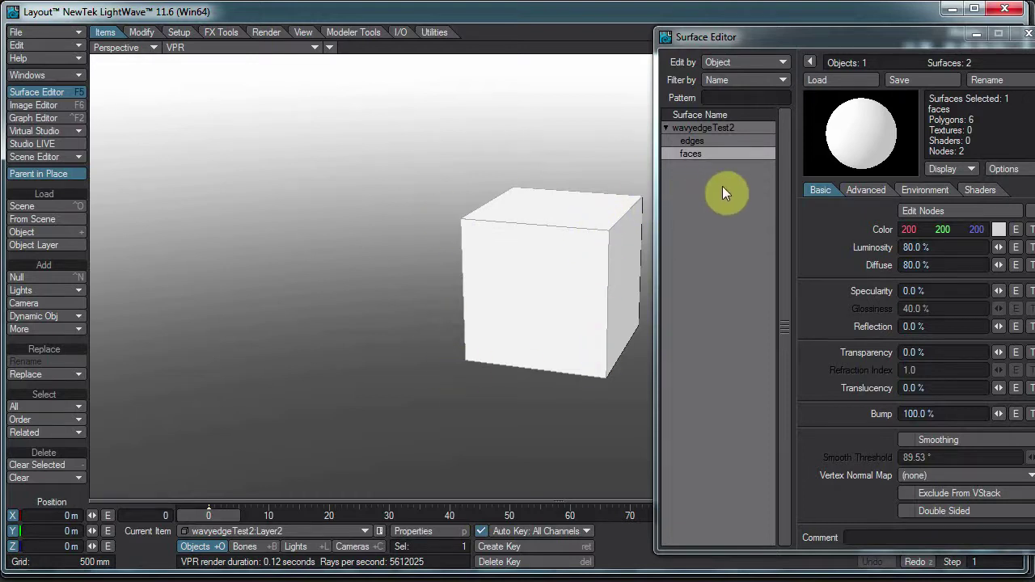
pyautogui.moveTo(942, 37); pyautogui.dragTo(937, 171)
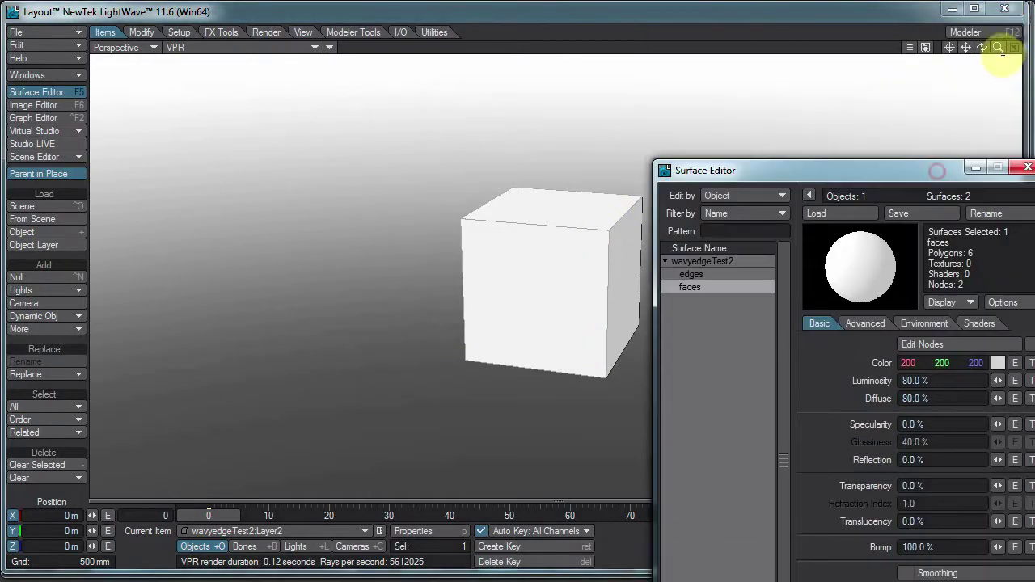
pyautogui.moveTo(999, 49); pyautogui.dragTo(508, 272)
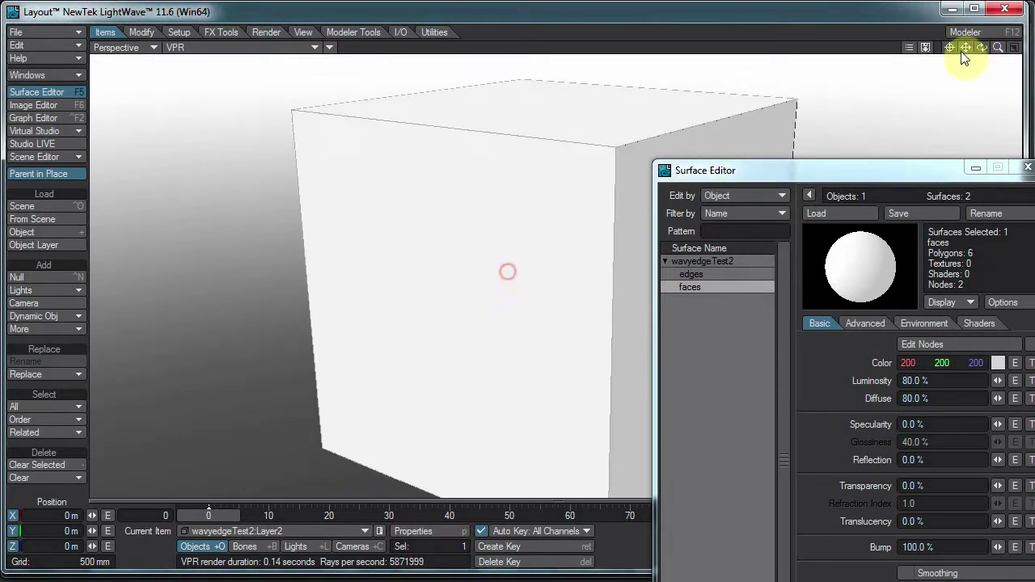
pyautogui.moveTo(964, 55)
pyautogui.mouseDown()
pyautogui.moveTo(517, 282)
pyautogui.moveTo(969, 58)
pyautogui.mouseUp()
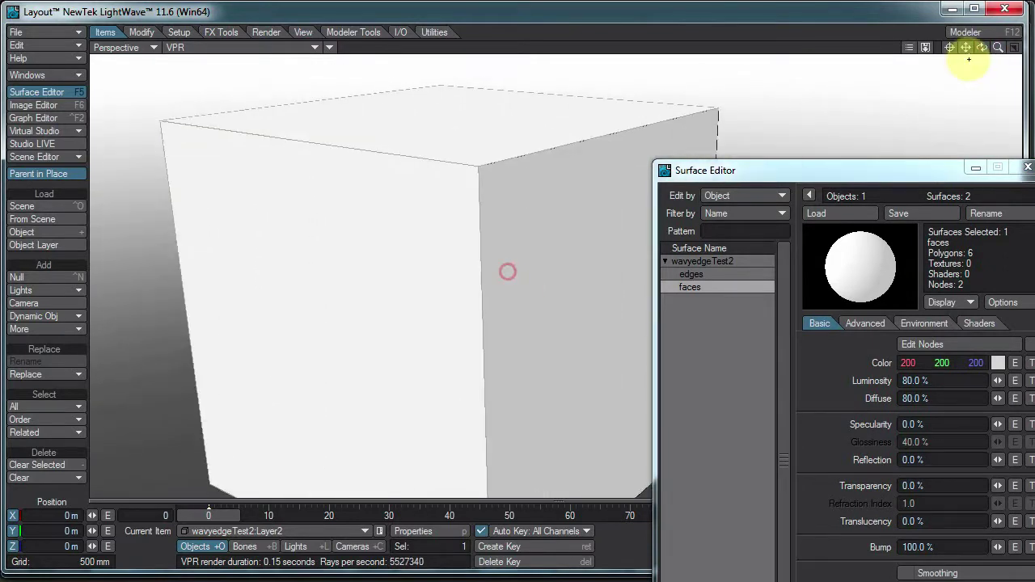
pyautogui.moveTo(878, 173); pyautogui.dragTo(907, 79)
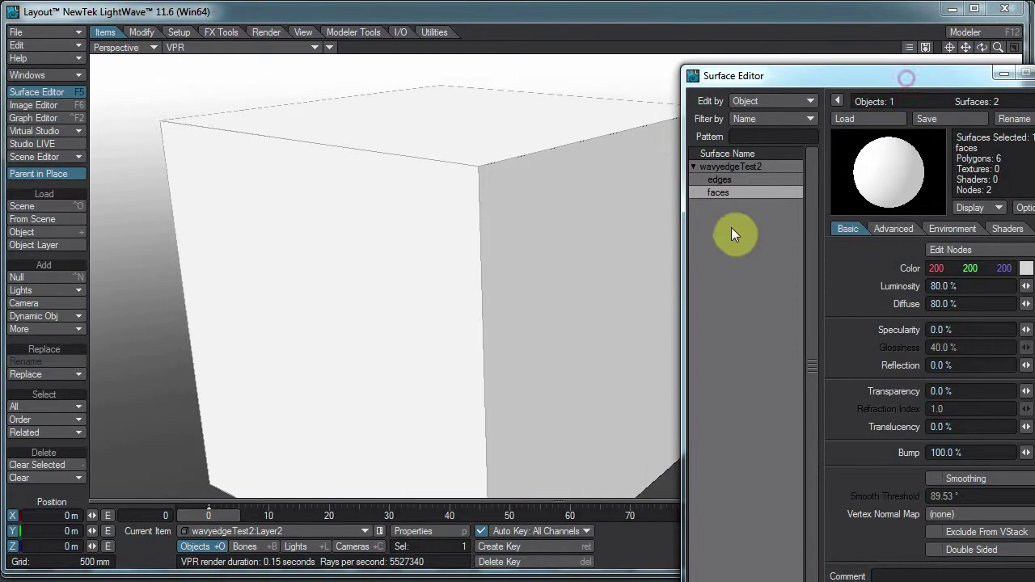
# Set the particle/line thickness of the wavyedgeTest2 Layer2 object to 3 pixels in its edge properties
pyautogui.click(299, 533)
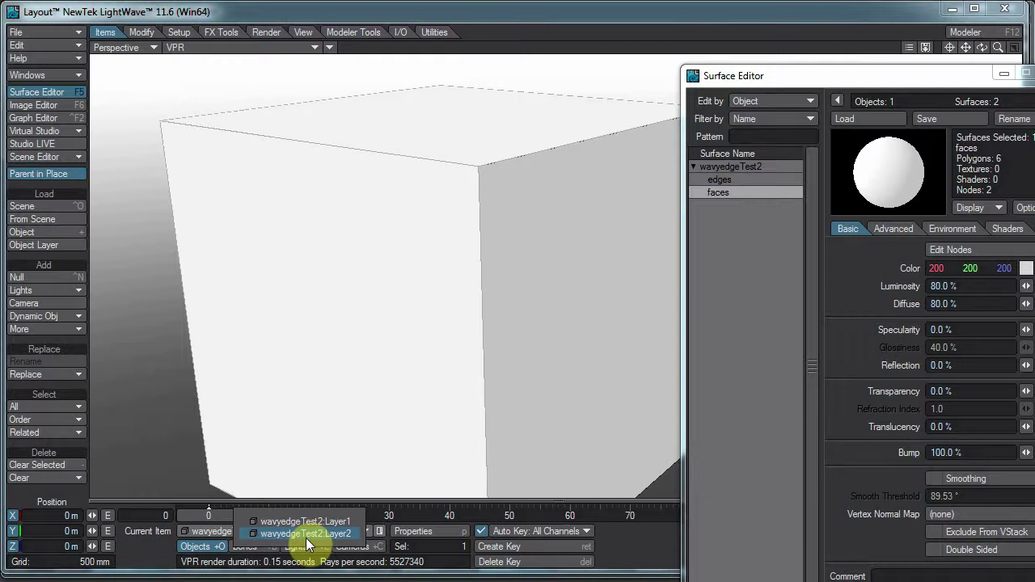
pyautogui.click(306, 534)
pyautogui.click(411, 532)
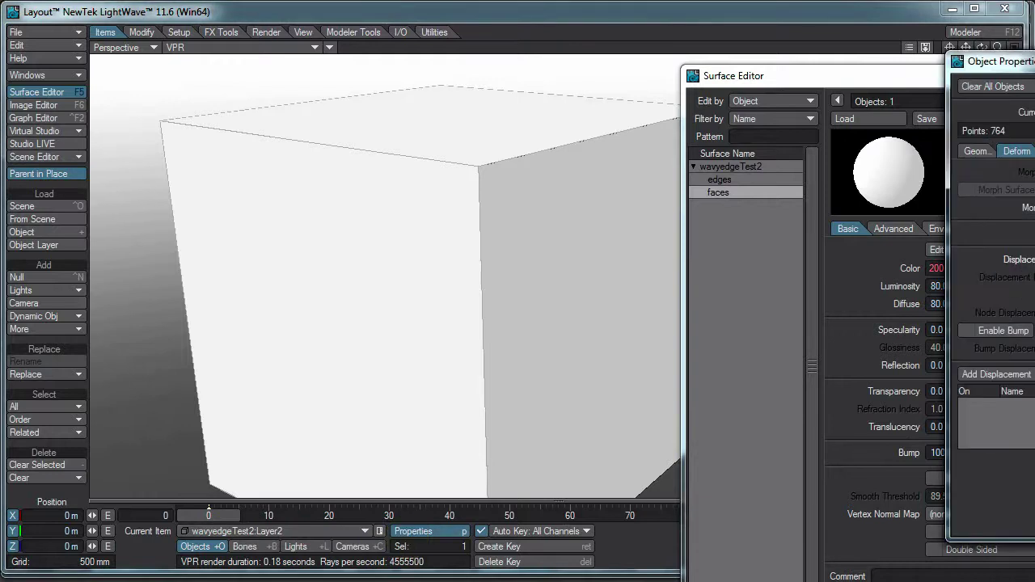
pyautogui.moveTo(1034, 72); pyautogui.dragTo(810, 104)
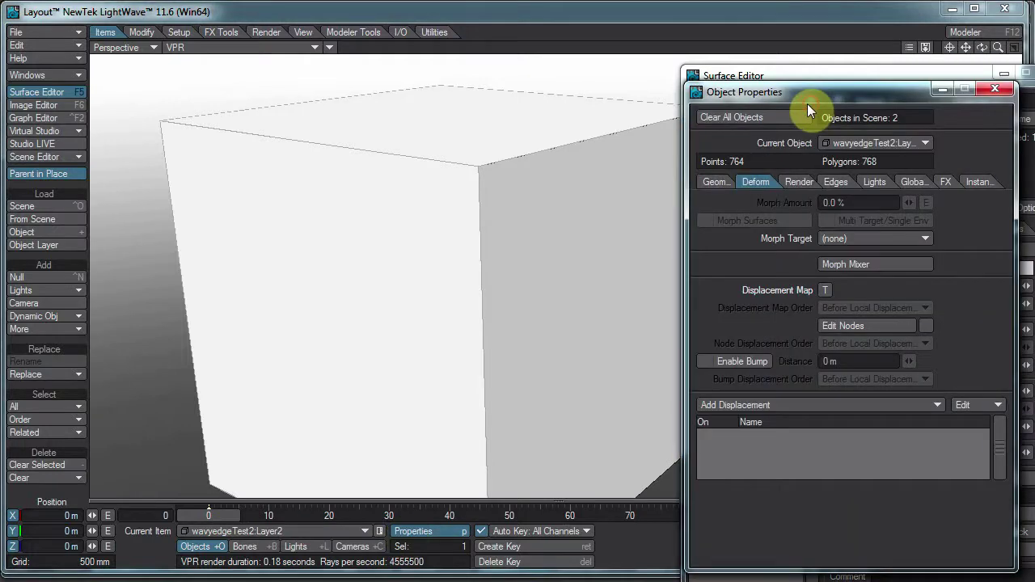
pyautogui.click(835, 181)
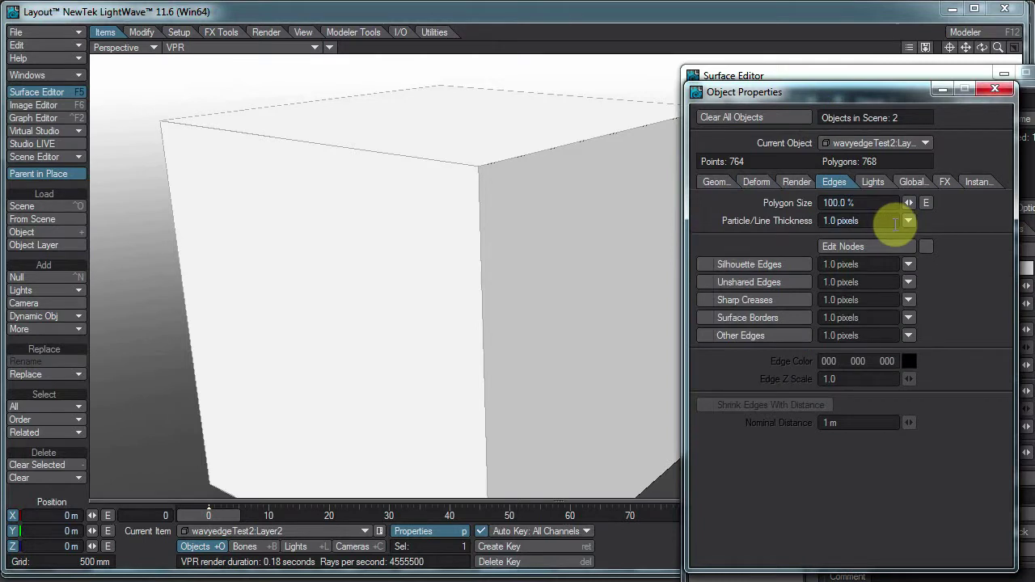
pyautogui.click(864, 221)
pyautogui.write('3')
pyautogui.press('Return')
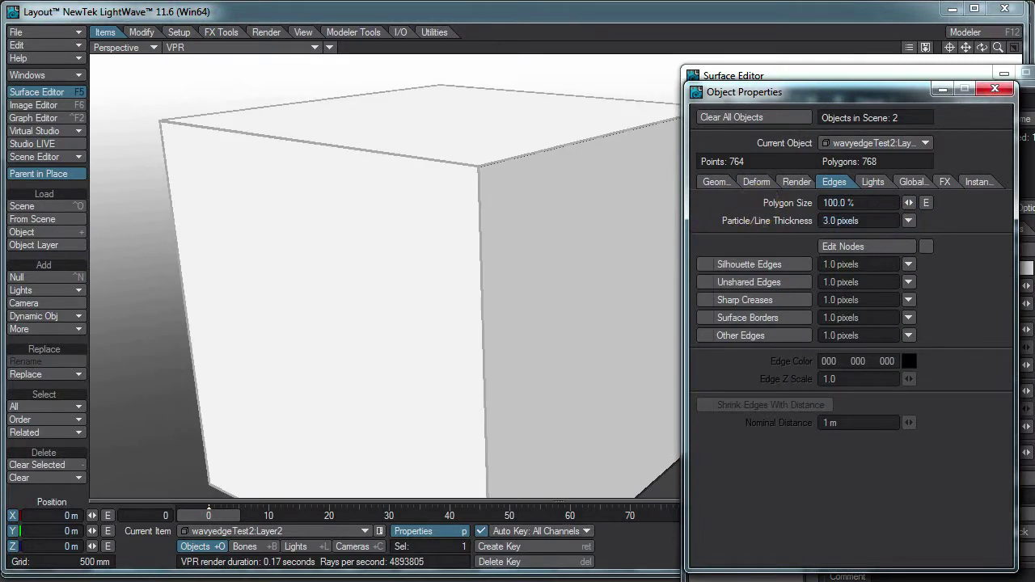
# Darken the base color of the edges surface to a dark grey with RGB values 49, 49, 49
pyautogui.click(909, 362)
pyautogui.click(647, 195)
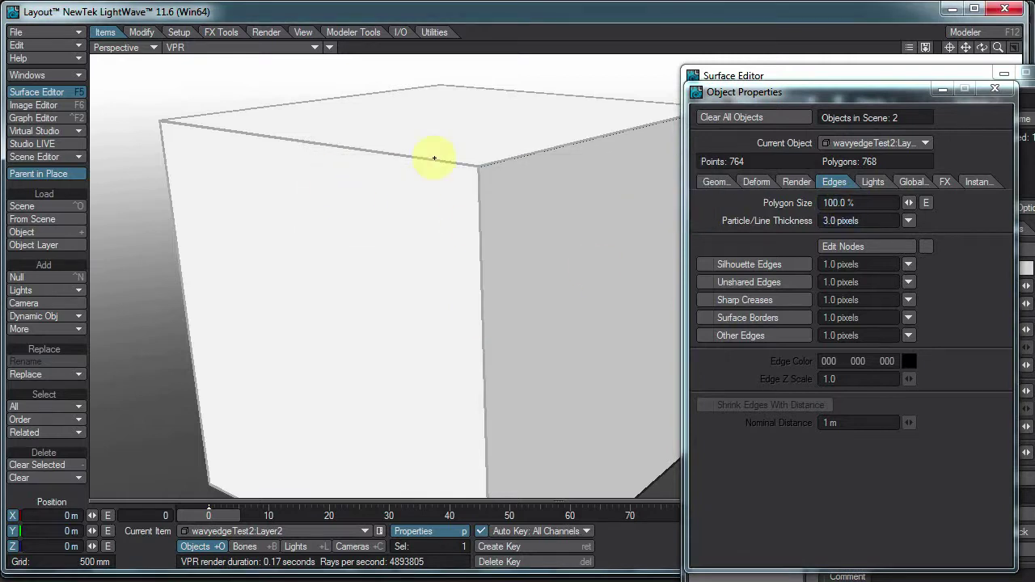
pyautogui.click(79, 92)
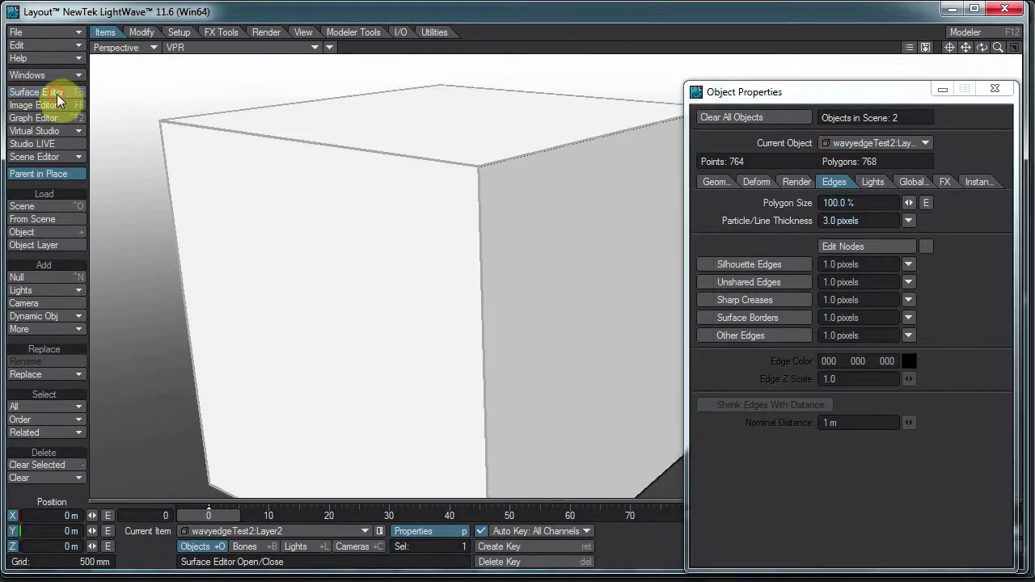
pyautogui.click(724, 180)
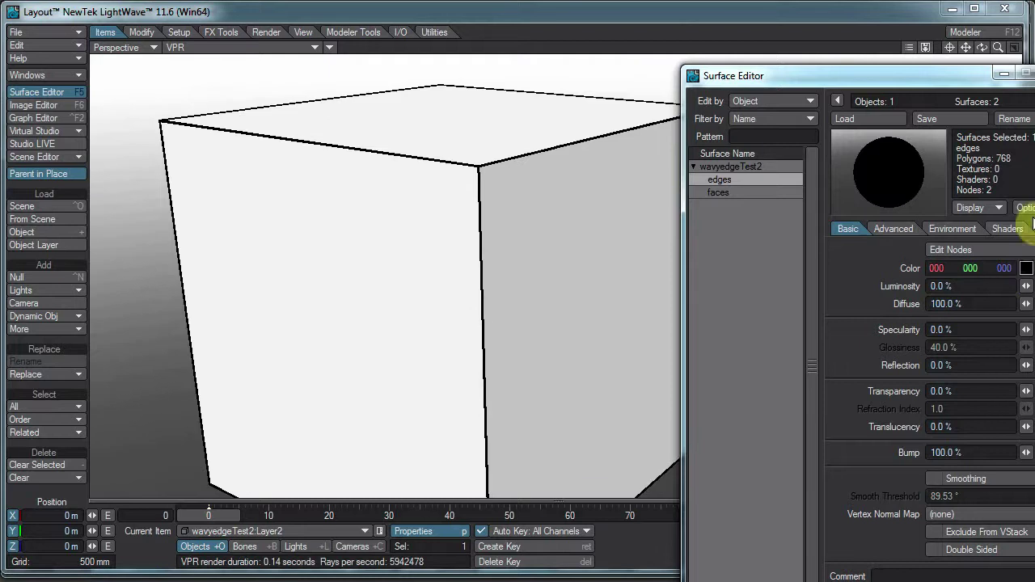
pyautogui.click(1034, 74)
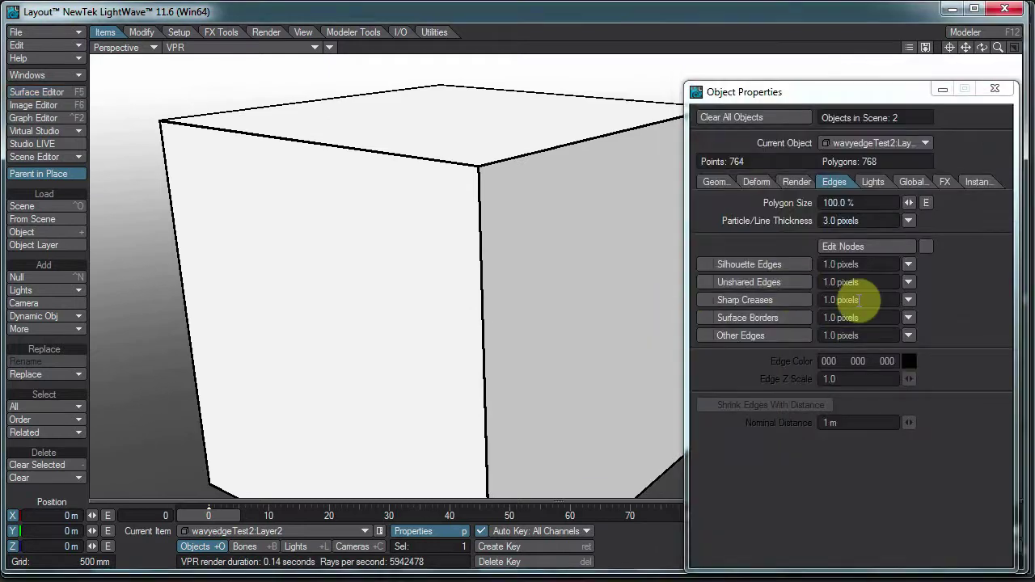
pyautogui.click(36, 92)
pyautogui.moveTo(1025, 271); pyautogui.dragTo(1028, 269, button='right')
pyautogui.moveTo(1027, 286); pyautogui.dragTo(1027, 288)
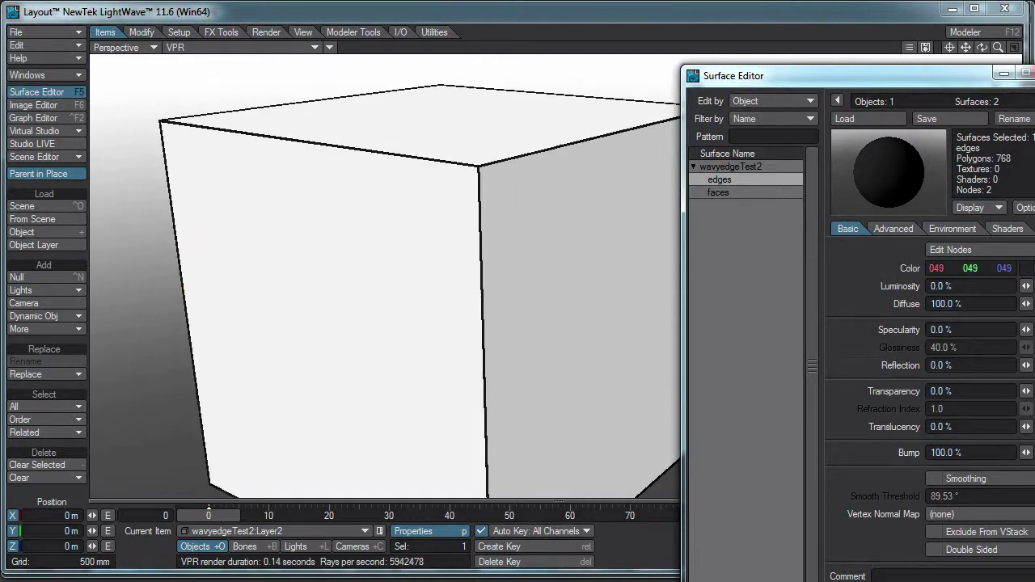
# Enable node-based edge settings for the wavyedgeTest2 Layer2 object and open its edge node editor
pyautogui.click(1034, 74)
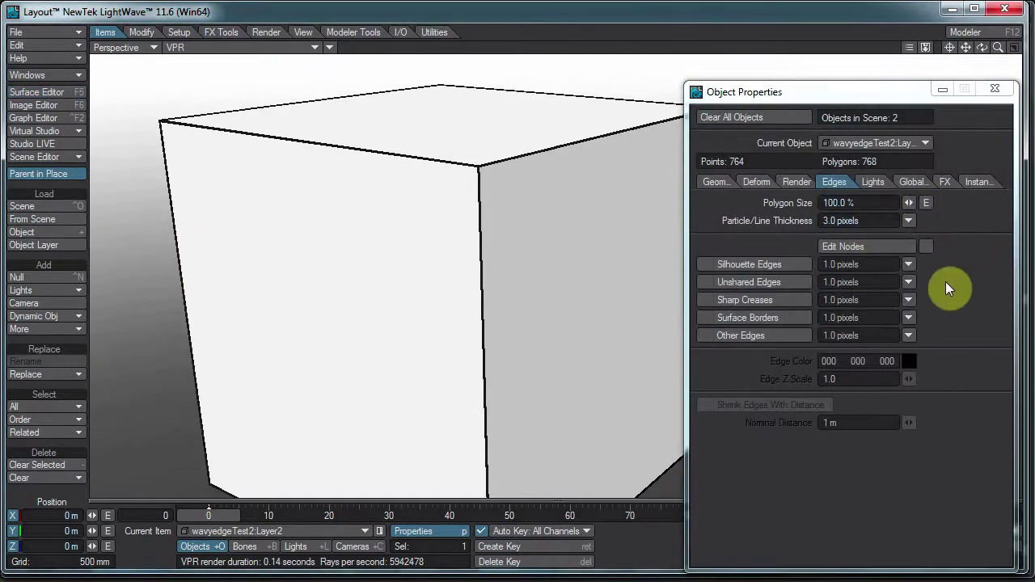
pyautogui.click(926, 245)
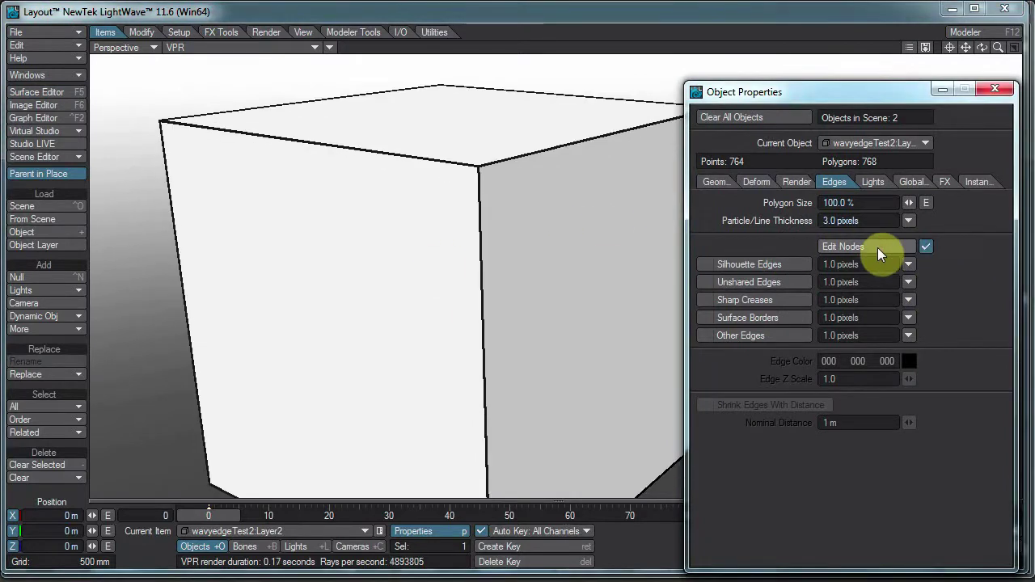
pyautogui.click(877, 247)
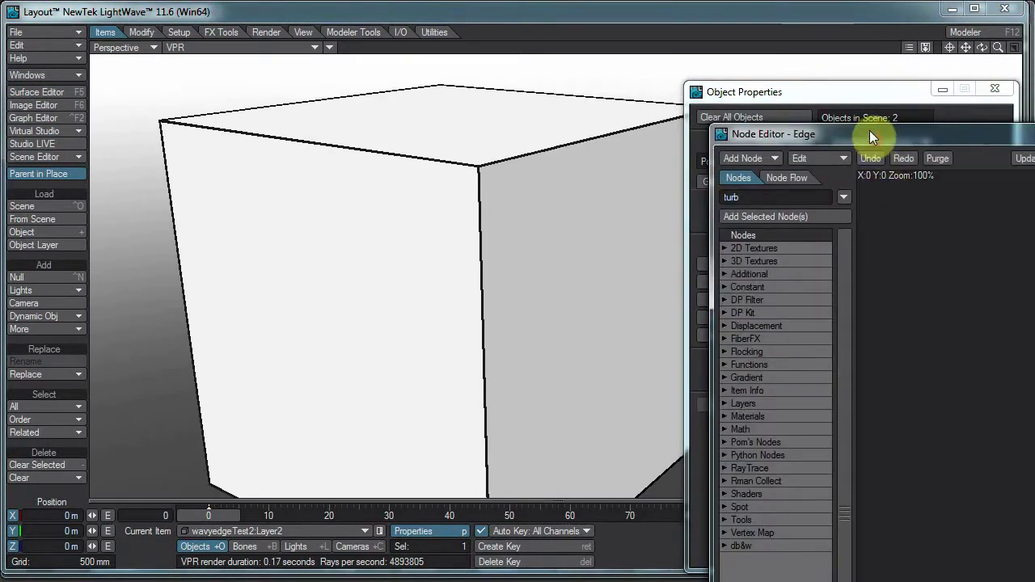
pyautogui.moveTo(712, 127); pyautogui.dragTo(841, 314)
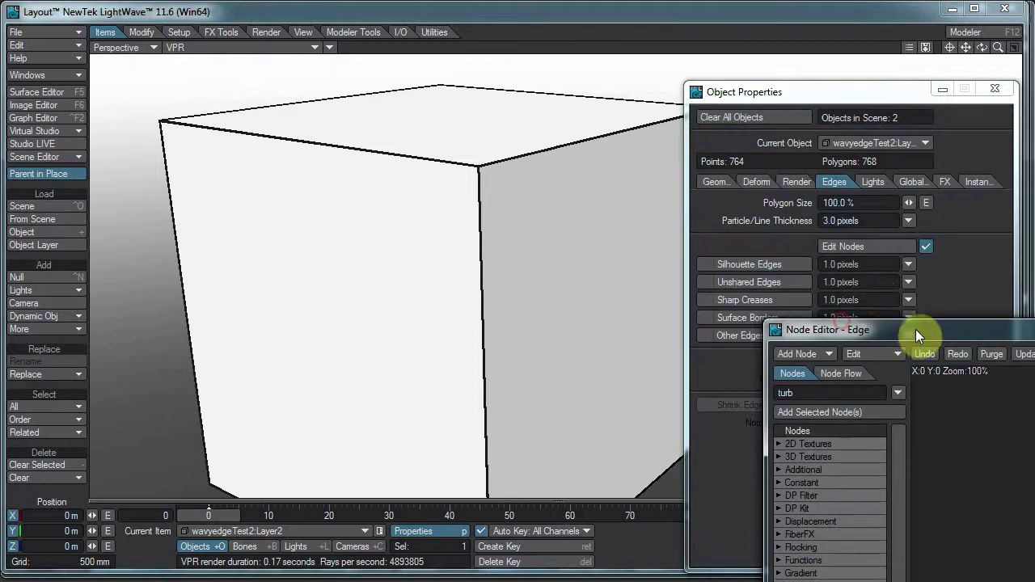
pyautogui.moveTo(916, 329); pyautogui.dragTo(716, 86)
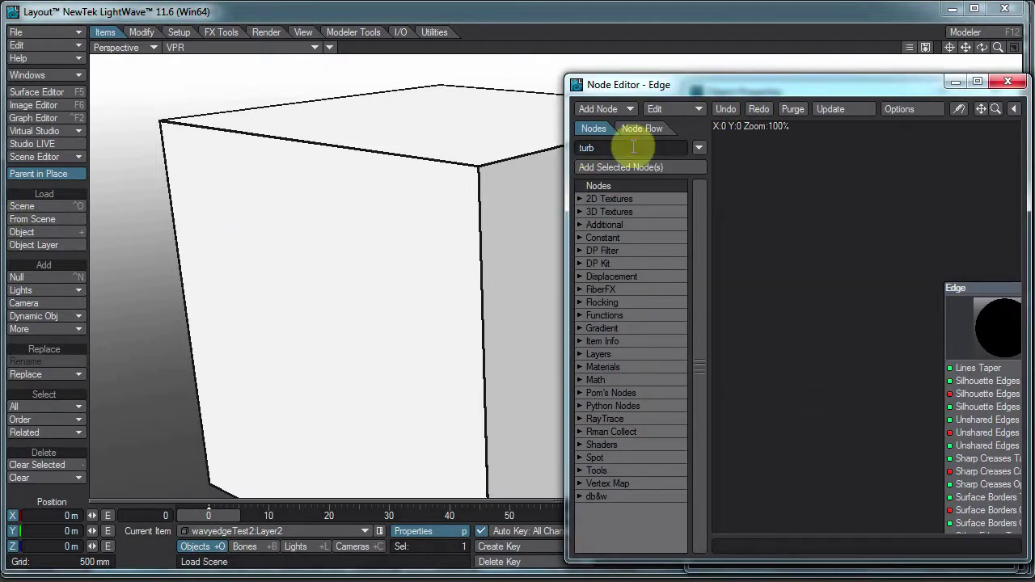
# Add a 3D Turbulence node to the edge network and connect its Color output to Lines Taper
pyautogui.press('Return')
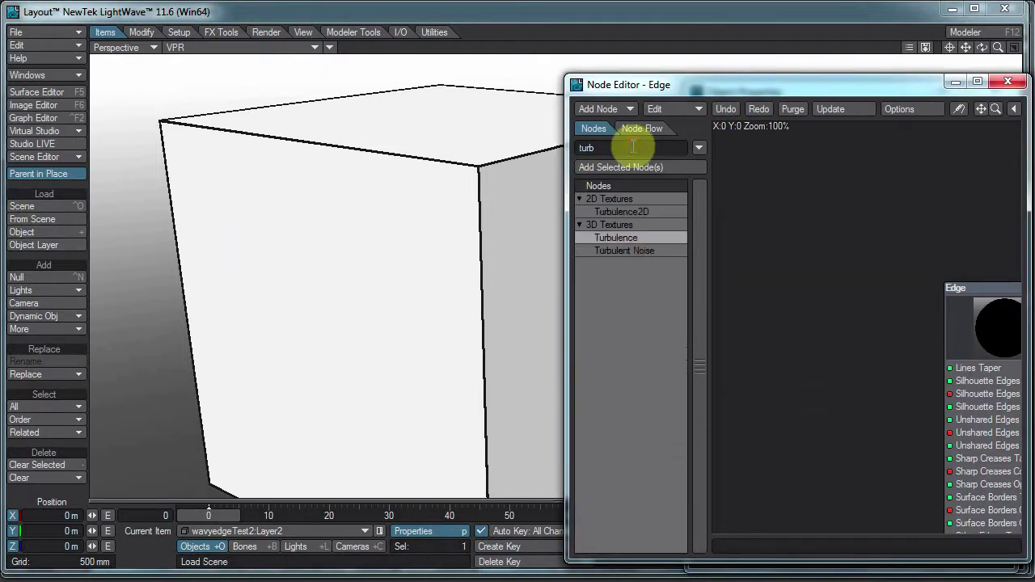
pyautogui.doubleClick(617, 237)
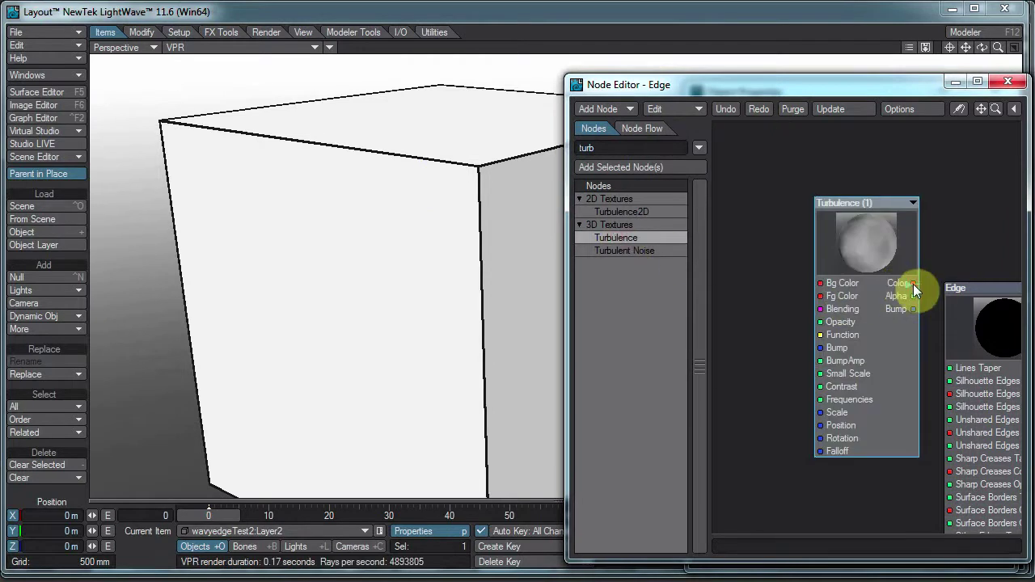
pyautogui.moveTo(913, 284); pyautogui.dragTo(981, 368)
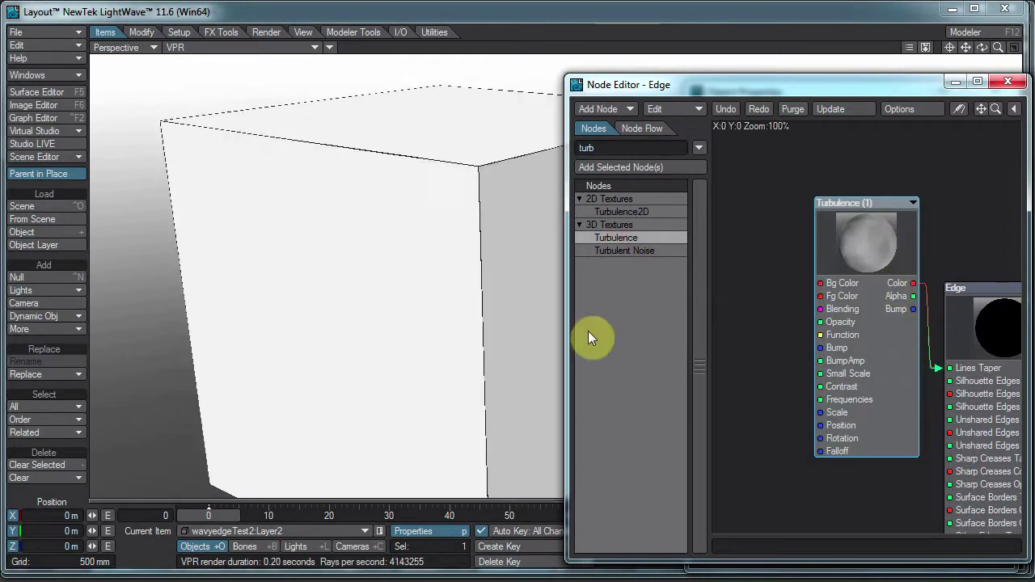
# Set the edge Turbulence node's texture scale to 100 mm on X, Y and Z
pyautogui.doubleClick(829, 247)
pyautogui.click(202, 383)
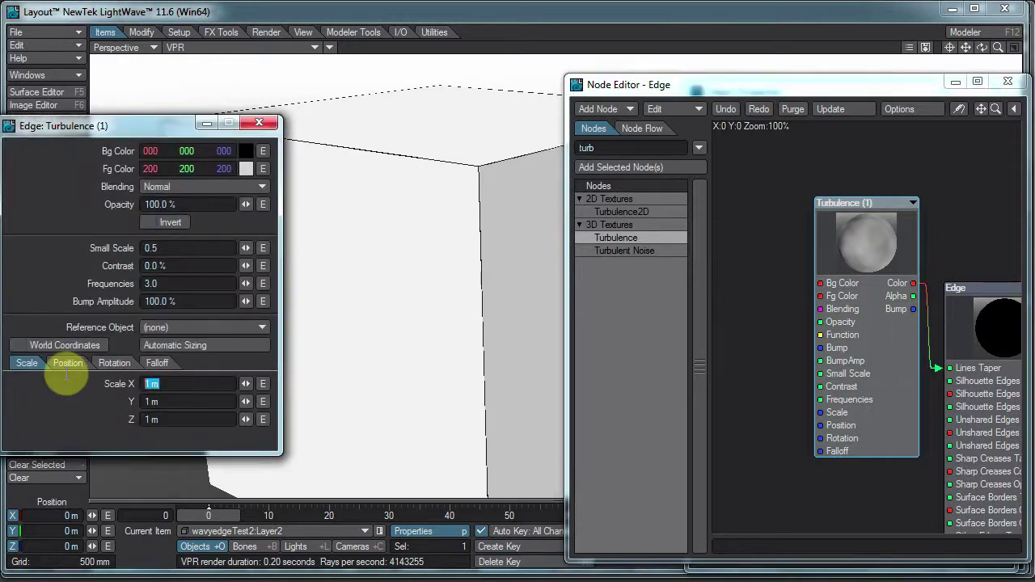
pyautogui.write('.1')
pyautogui.press('Tab')
pyautogui.write('.1')
pyautogui.press('Tab')
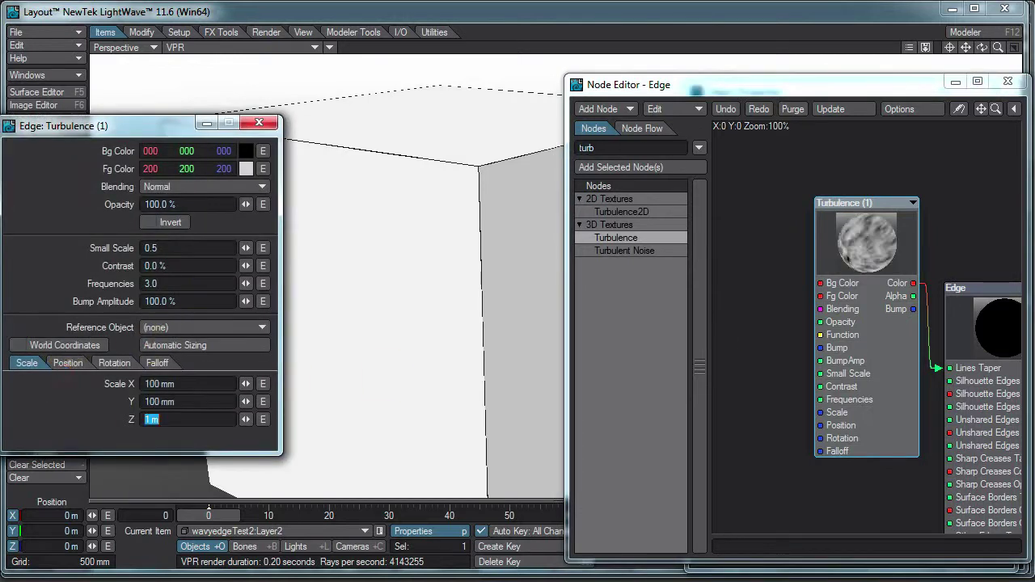
pyautogui.write('.1')
pyautogui.press('Return')
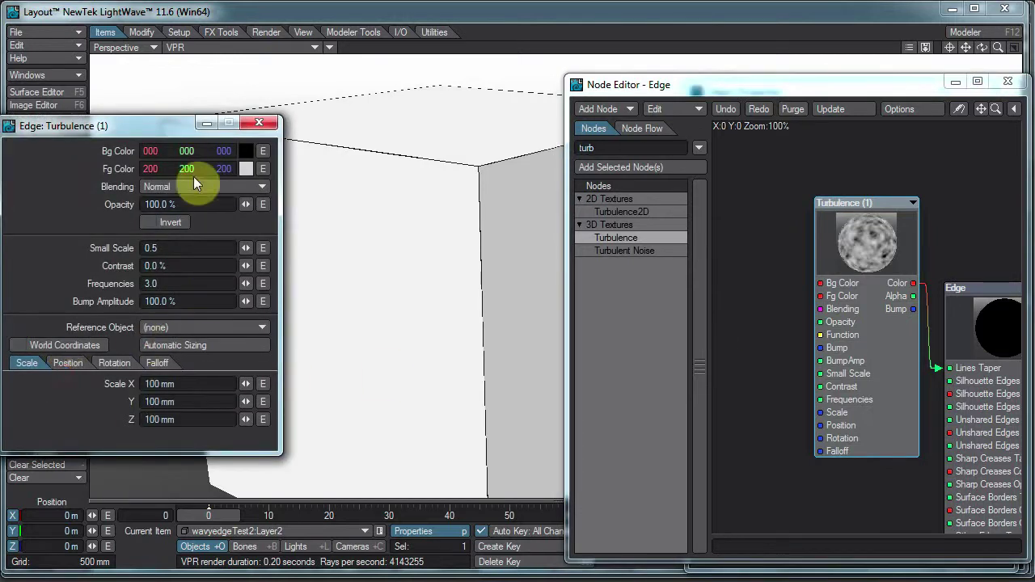
pyautogui.click(259, 123)
pyautogui.click(930, 204)
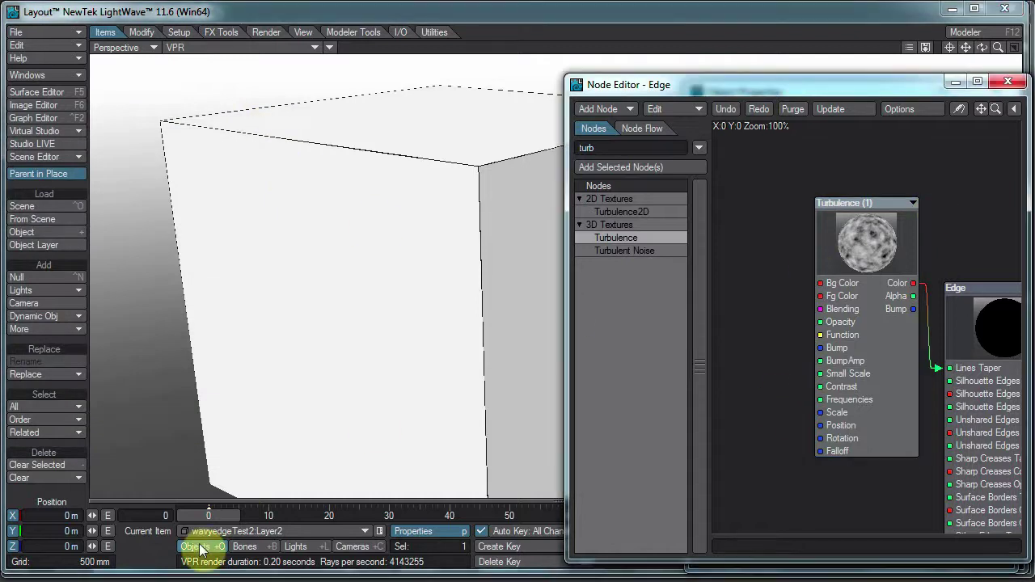
pyautogui.click(522, 286)
pyautogui.press('Right')
pyautogui.press('Right')
pyautogui.press('Right')
pyautogui.press('Left')
pyautogui.press('Left')
pyautogui.press('Left')
pyautogui.click(506, 270)
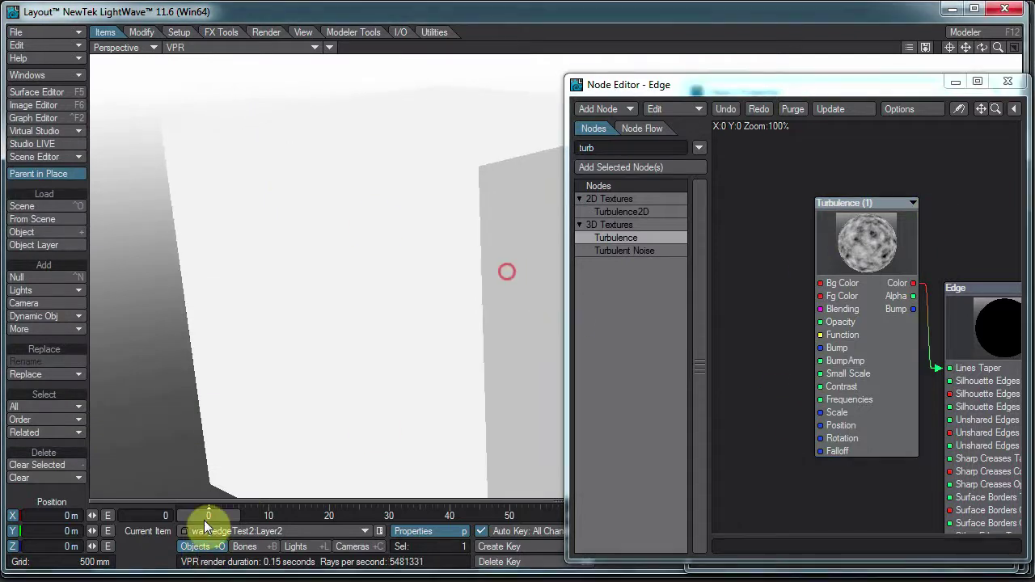
# Close the edge node editor and set the particle/line thickness to 10 pixels after trying 6 pixels
pyautogui.click(1007, 83)
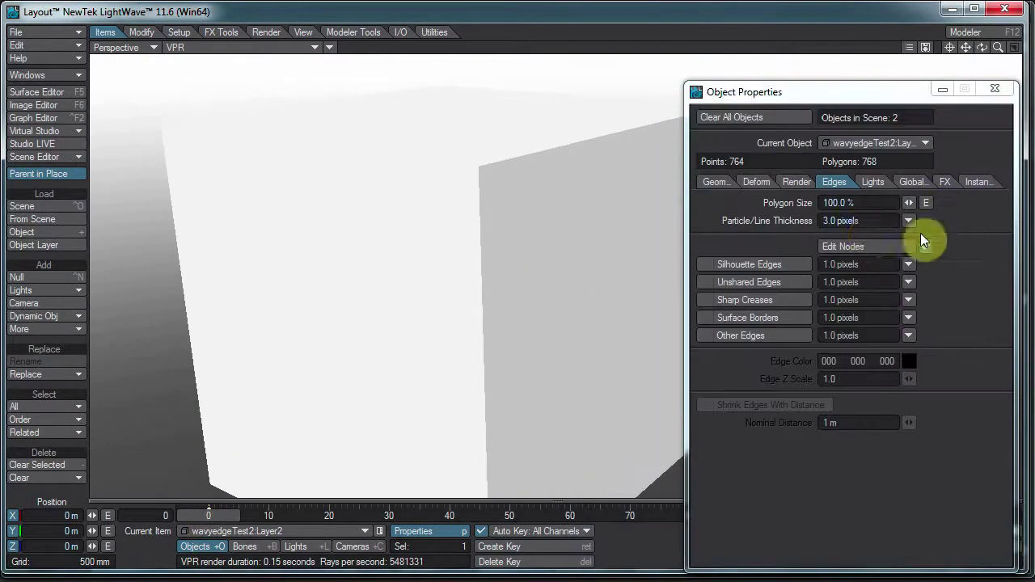
pyautogui.moveTo(863, 222); pyautogui.dragTo(391, 185)
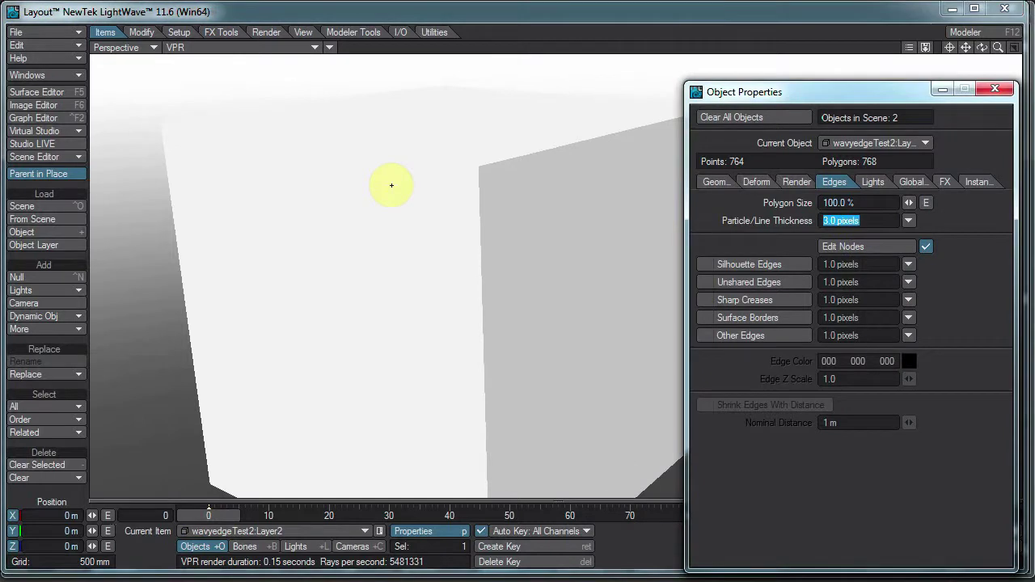
pyautogui.press('Return')
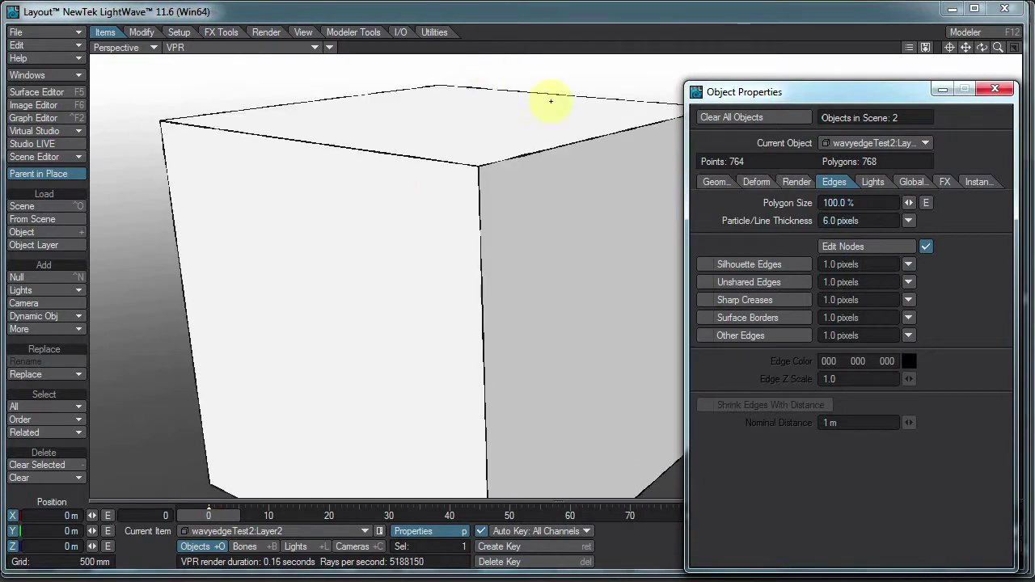
pyautogui.click(881, 224)
pyautogui.write('1')
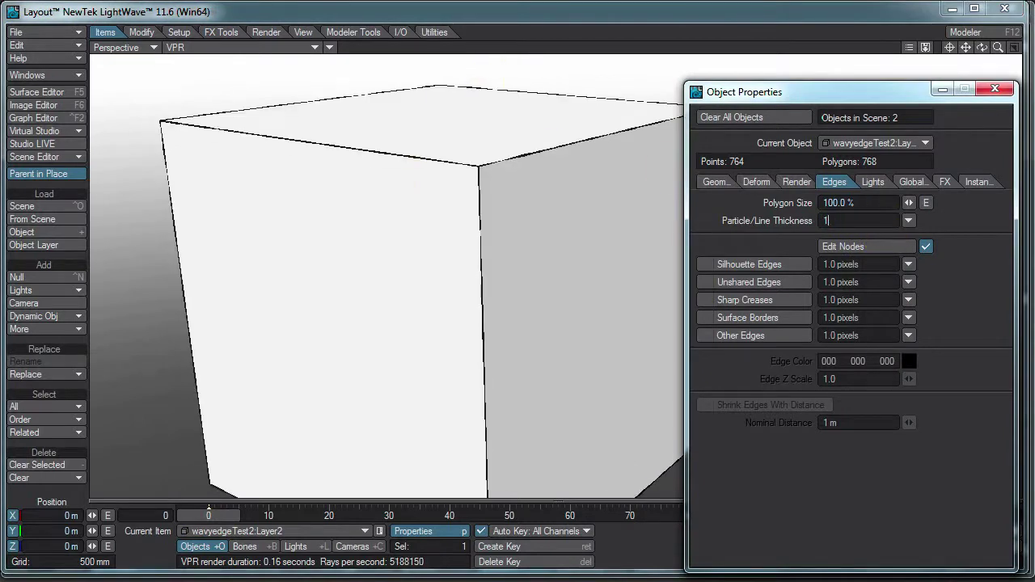
pyautogui.write('0')
pyautogui.press('Return')
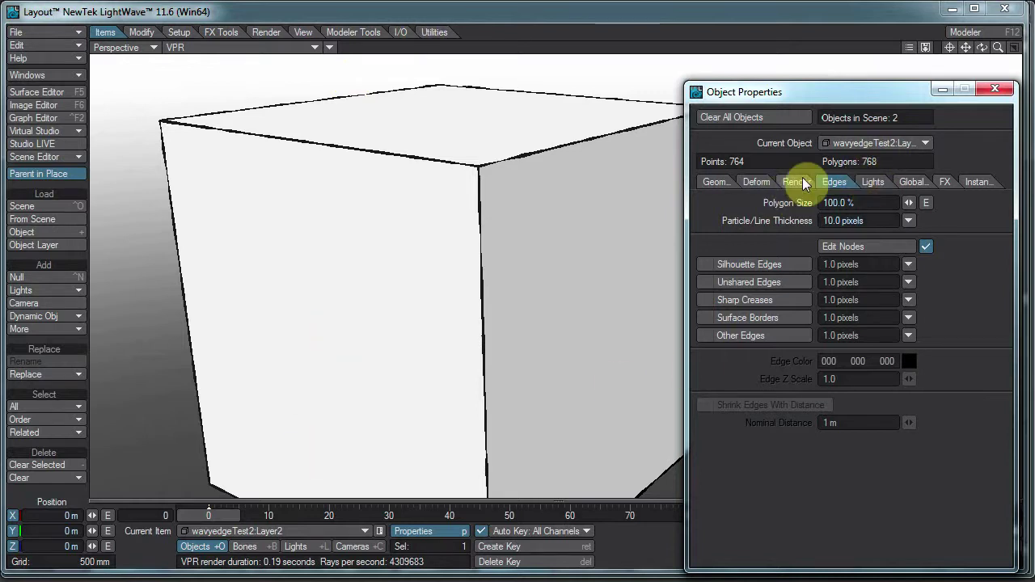
# Enable node displacement for the edge lines and feed a new Turbulence node's Bump output into the Displacement input
pyautogui.click(760, 182)
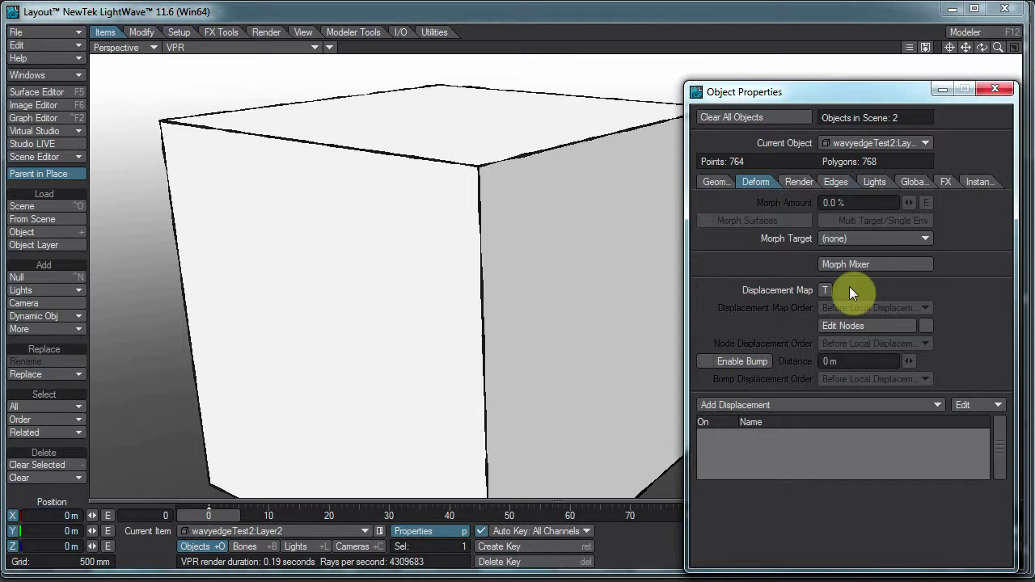
pyautogui.click(927, 327)
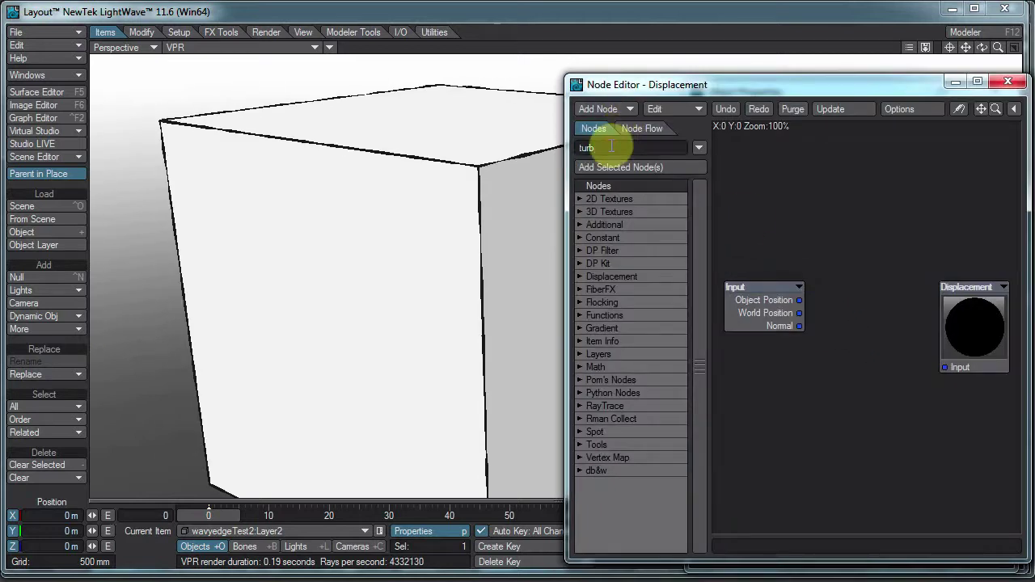
pyautogui.press('Return')
pyautogui.doubleClick(649, 238)
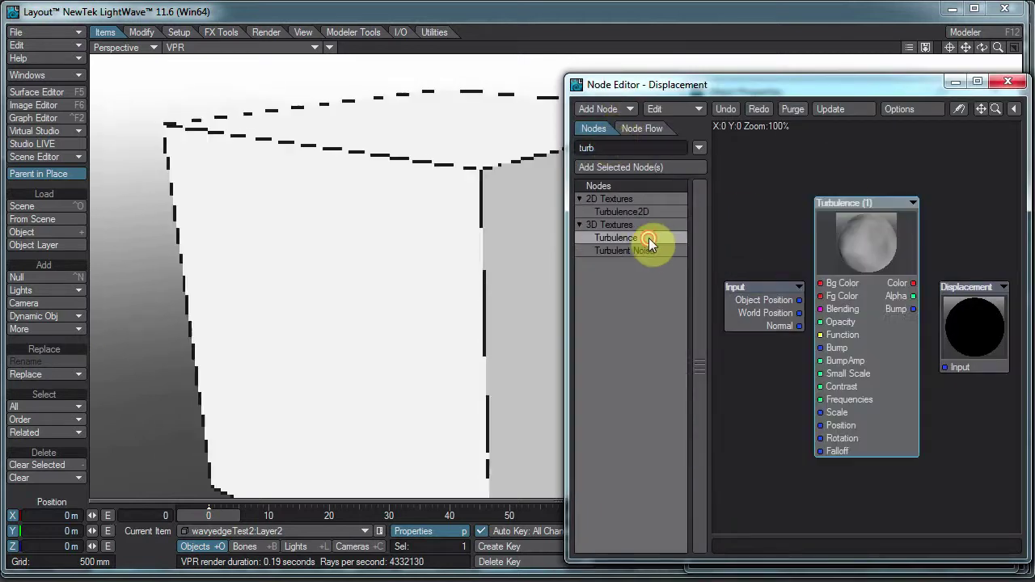
pyautogui.moveTo(914, 308); pyautogui.dragTo(958, 356)
# Set the displacement Turbulence node's bump amplitude to 2% after trying 1%
pyautogui.doubleClick(871, 250)
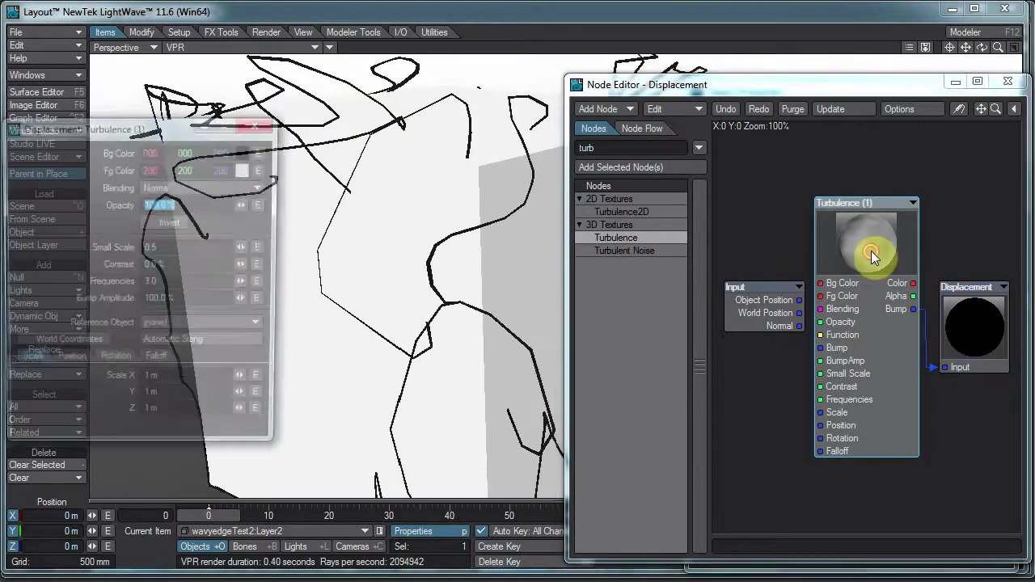
pyautogui.click(185, 301)
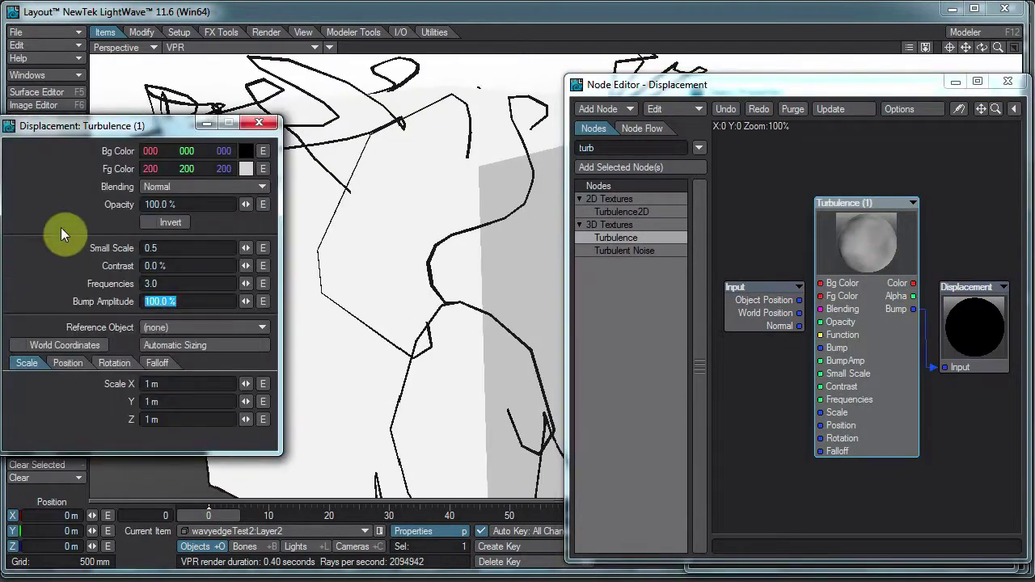
pyautogui.write('1')
pyautogui.press('Tab')
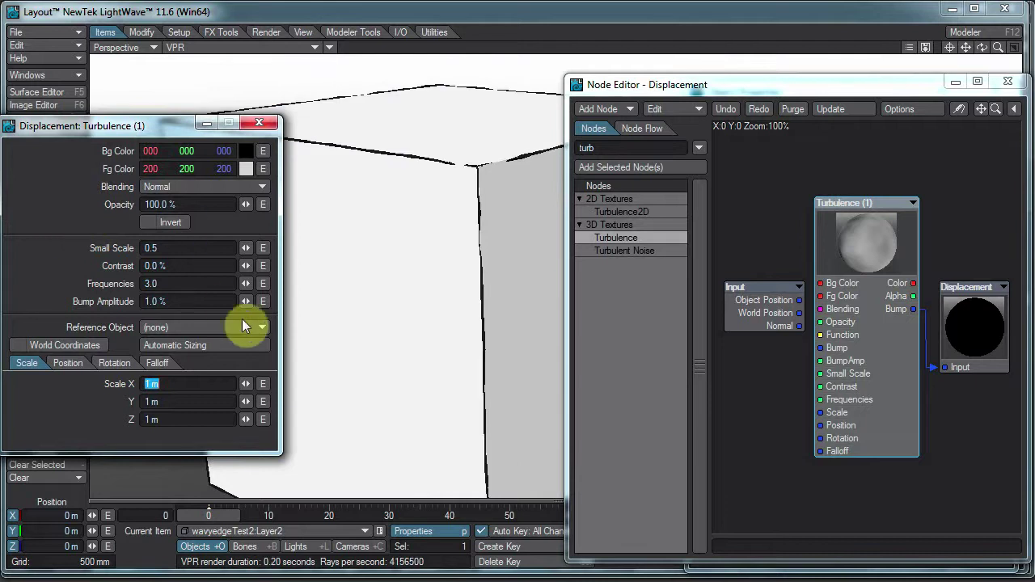
pyautogui.click(154, 302)
pyautogui.write('2')
pyautogui.press('Tab')
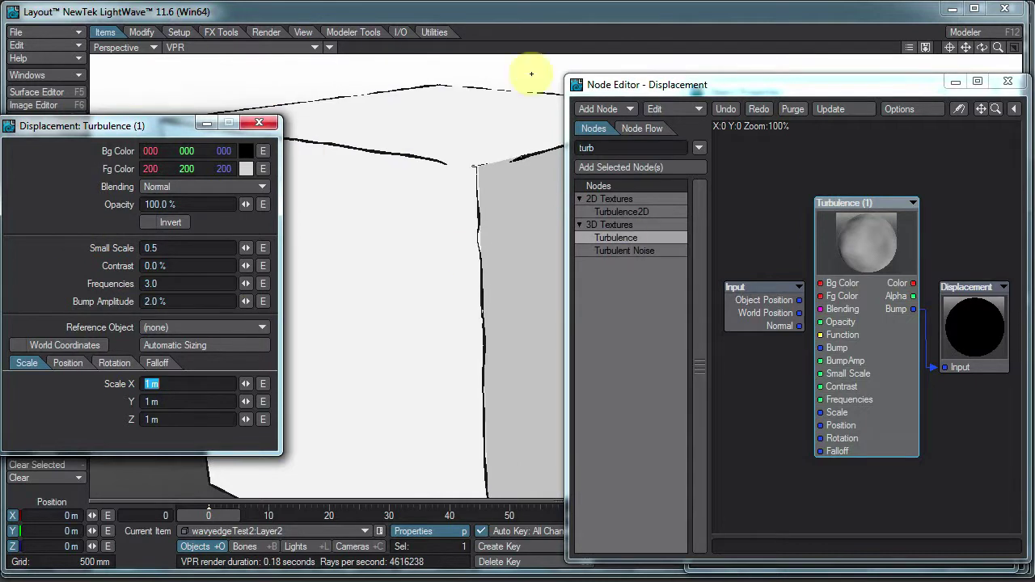
# Move the Turbulence, node editor and Object Properties windows aside and frame the cube between them
pyautogui.moveTo(169, 117); pyautogui.dragTo(152, 241)
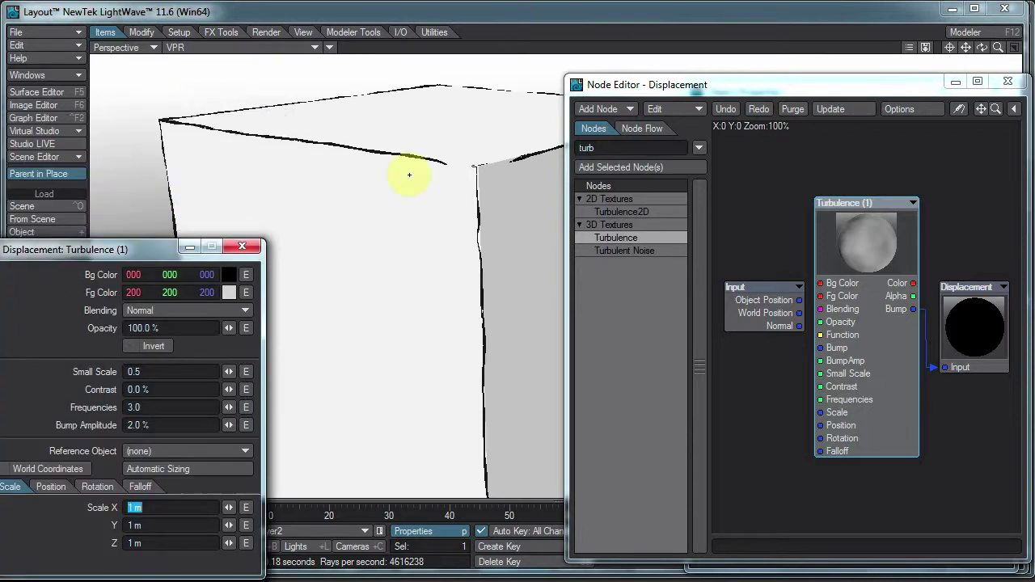
pyautogui.moveTo(732, 86); pyautogui.dragTo(845, 89)
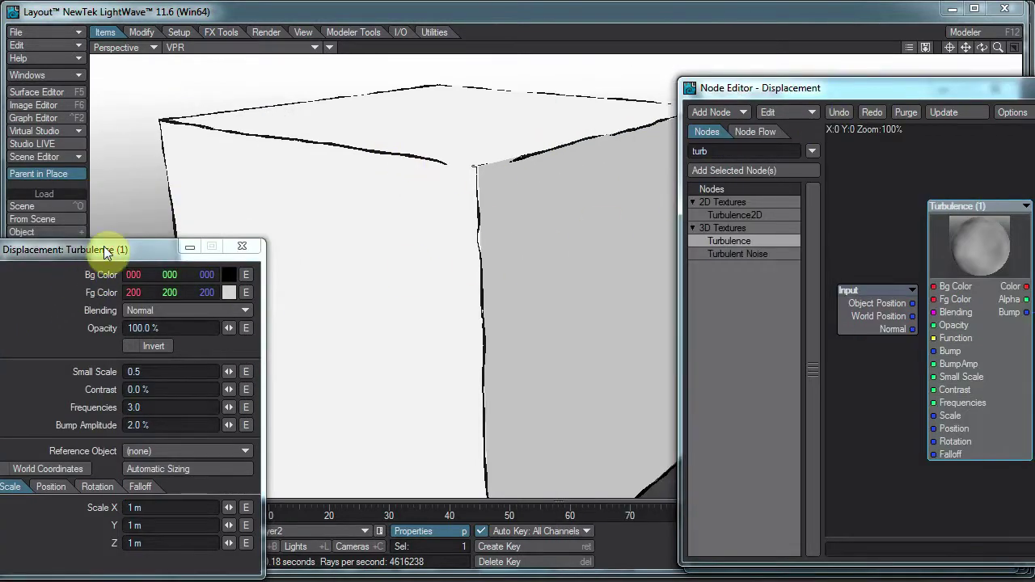
pyautogui.moveTo(104, 249); pyautogui.dragTo(174, 165)
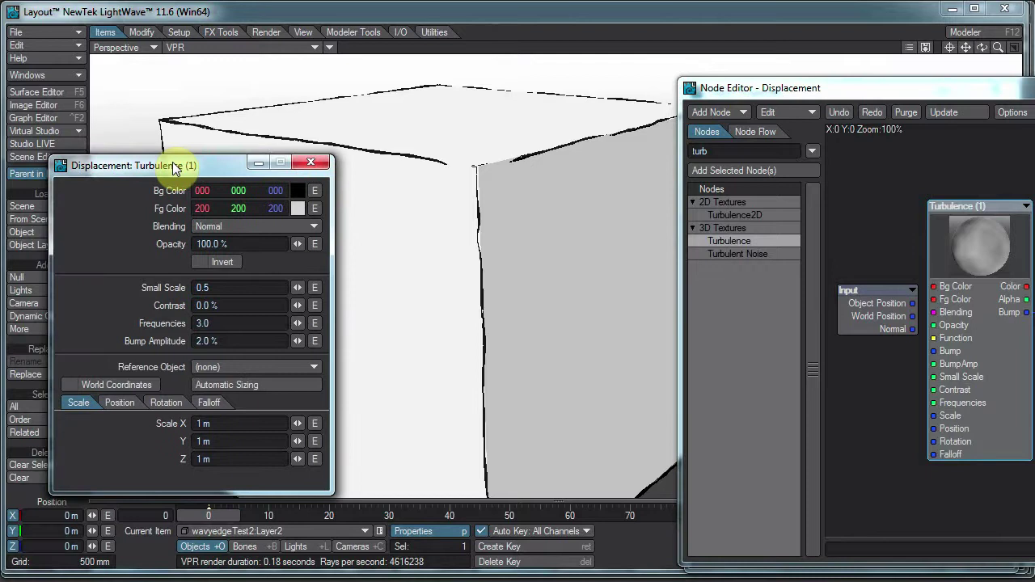
pyautogui.moveTo(941, 90); pyautogui.dragTo(1034, 111)
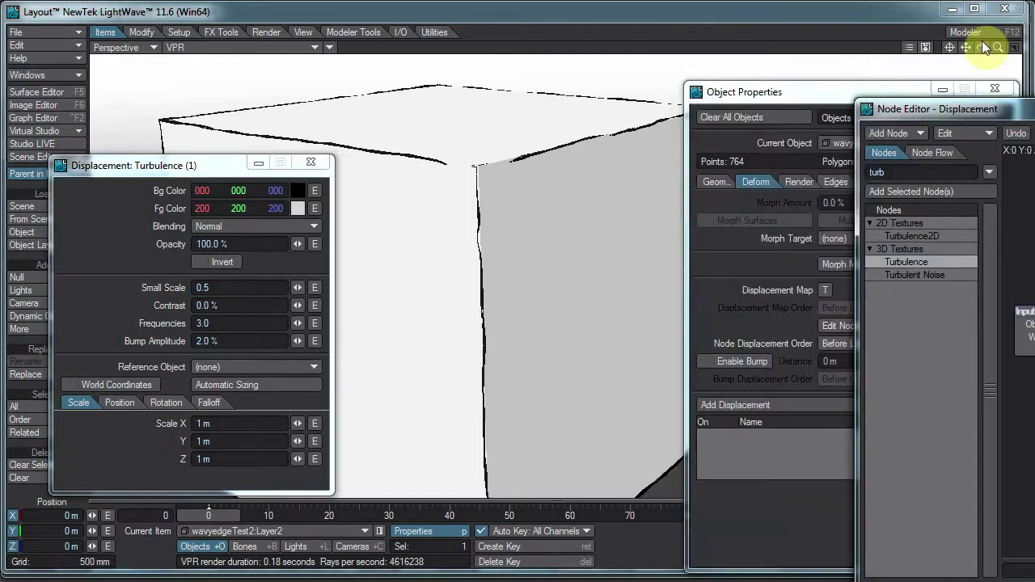
pyautogui.moveTo(770, 92); pyautogui.dragTo(892, 92)
pyautogui.moveTo(995, 47); pyautogui.dragTo(509, 271)
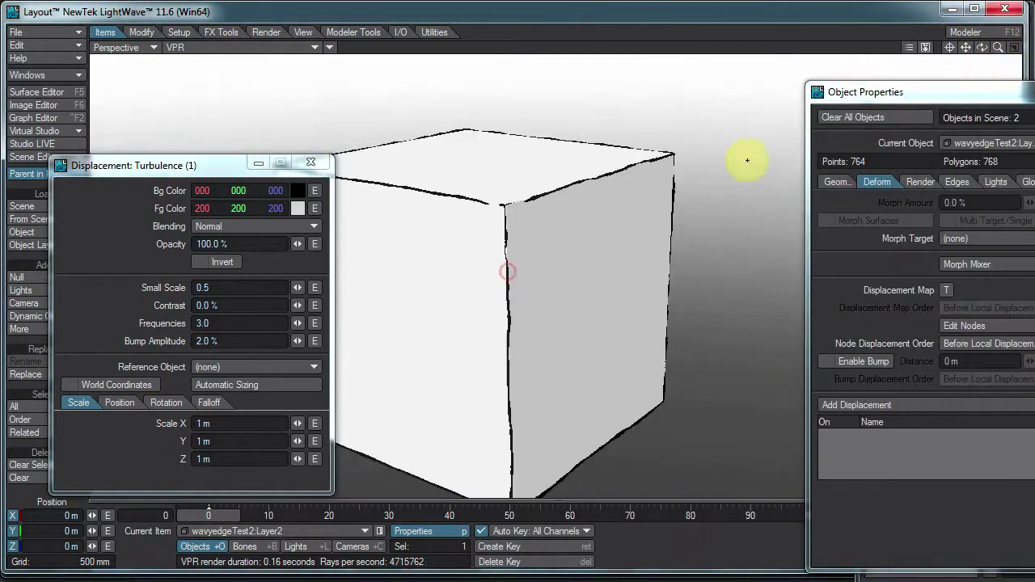
# Set the displacement Turbulence node's scale to 100 mm on X, Y and Z and inspect the cube's edges up close
pyautogui.click(231, 423)
pyautogui.write('.1')
pyautogui.press('Tab')
pyautogui.write('.1')
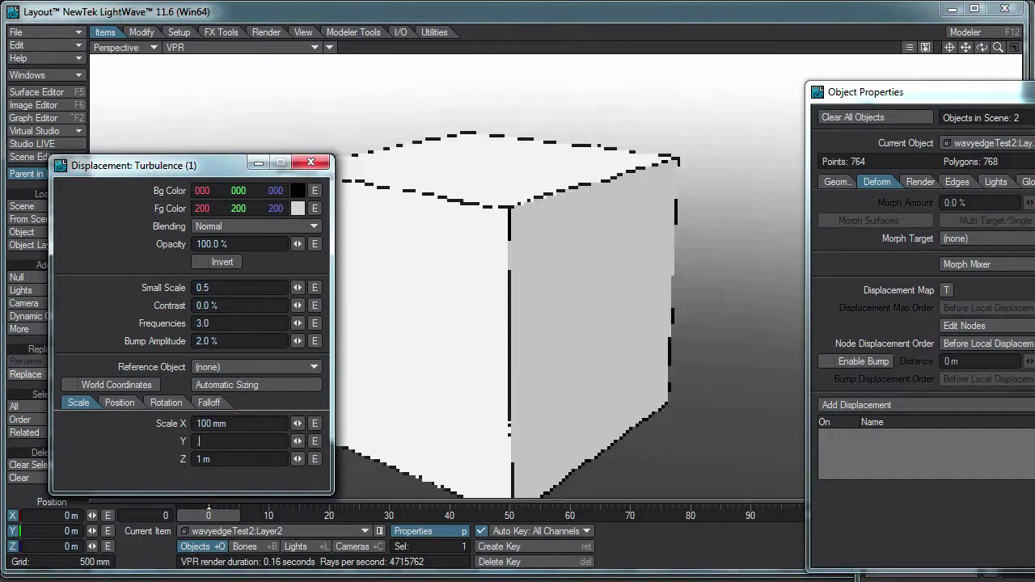
pyautogui.press('Tab')
pyautogui.write('.1')
pyautogui.press('Return')
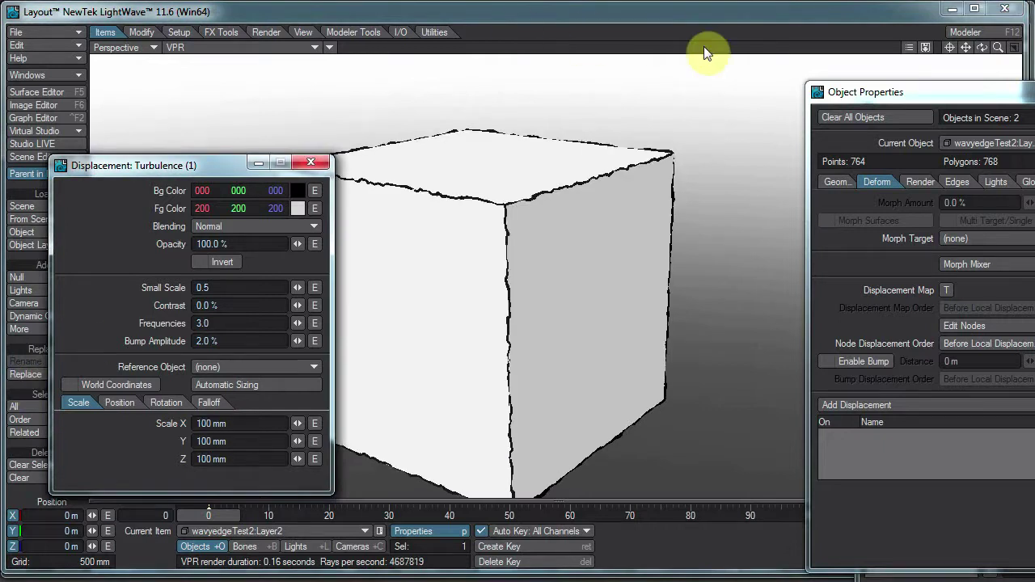
pyautogui.moveTo(1001, 44); pyautogui.dragTo(507, 271)
pyautogui.moveTo(1001, 50); pyautogui.dragTo(507, 271)
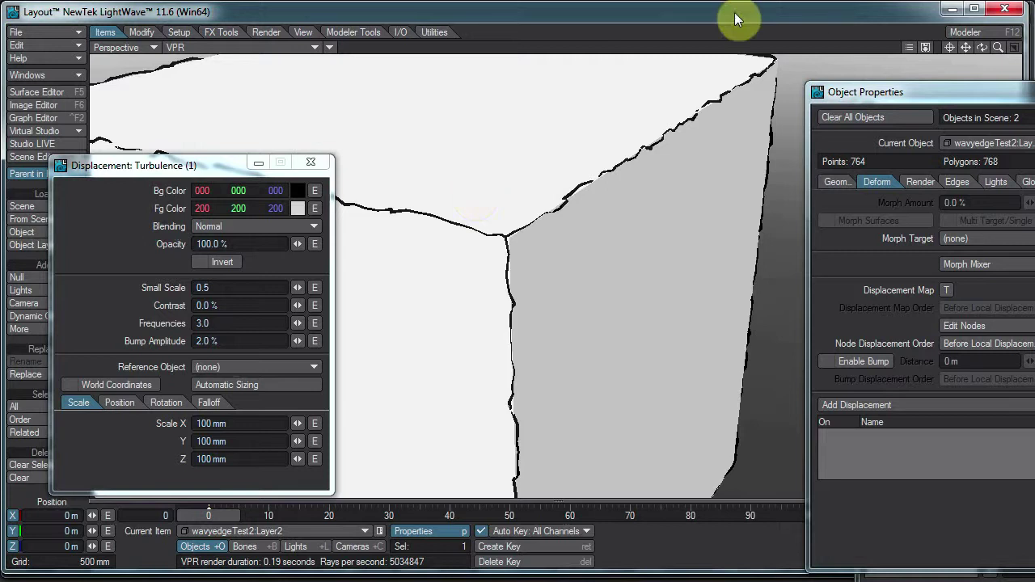
# Add a null object named TextrureReferenceNull to the scene
pyautogui.hotkey('ctrl', 'n')
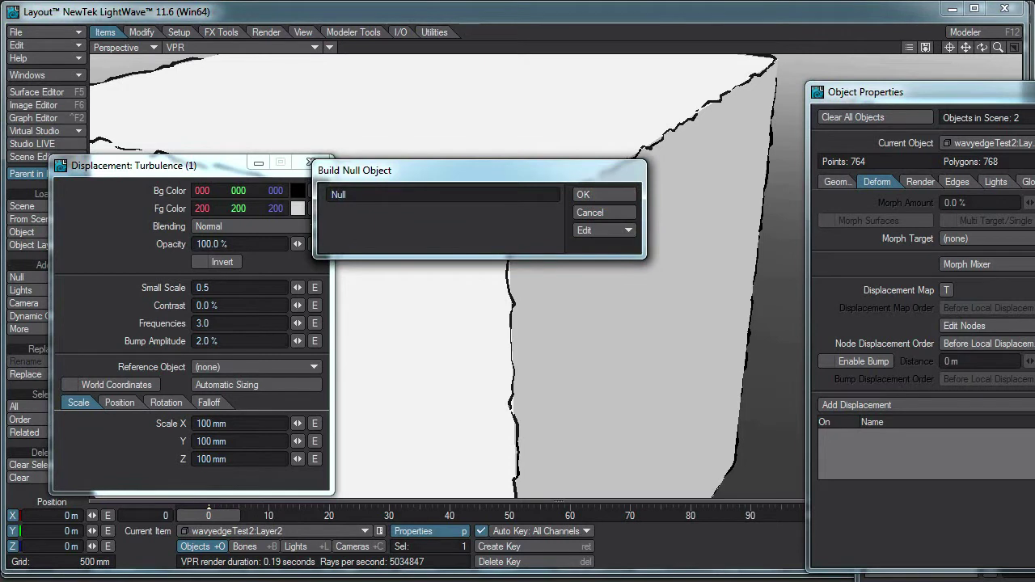
pyautogui.write('TextrureReference')
pyautogui.click(608, 188)
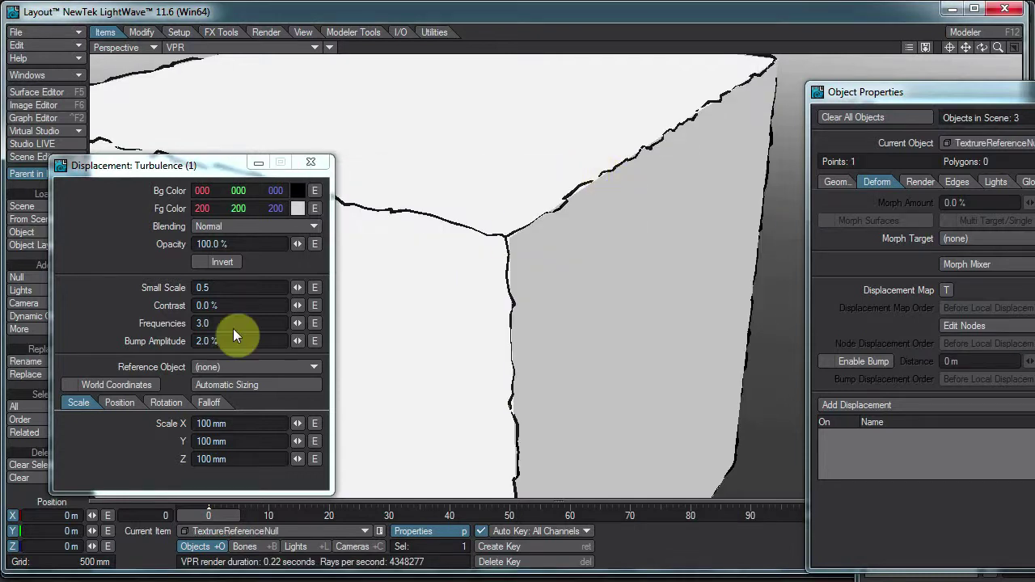
# Set the displacement Turbulence node's reference object to TextrureReferenceNull and close its settings and the Object Properties window
pyautogui.click(232, 368)
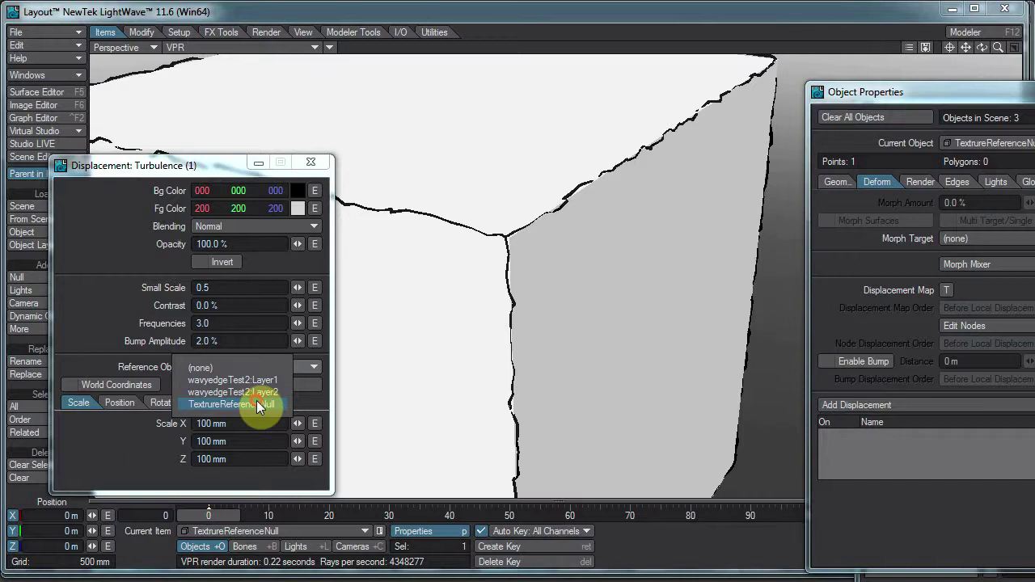
pyautogui.click(257, 403)
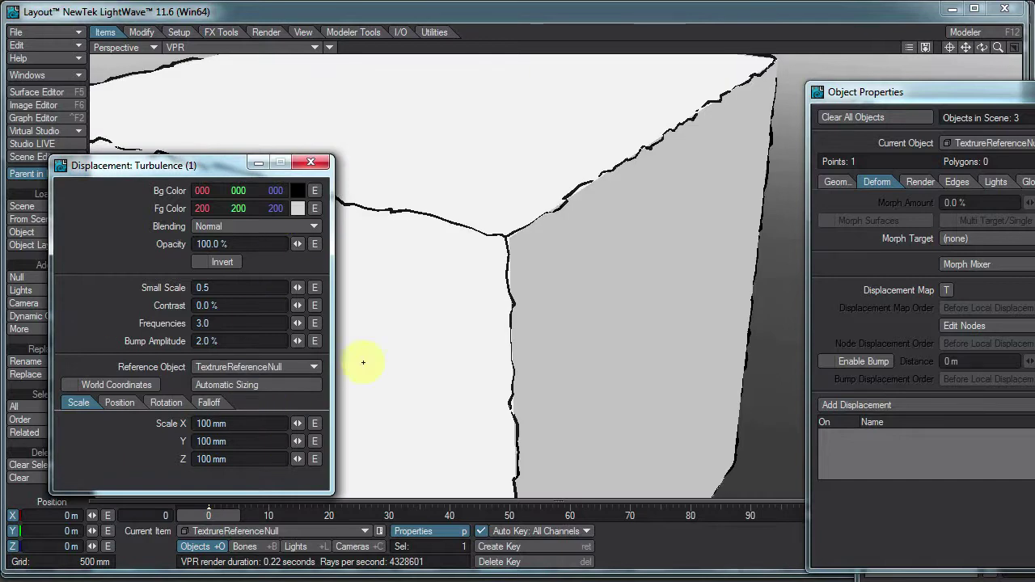
pyautogui.click(310, 163)
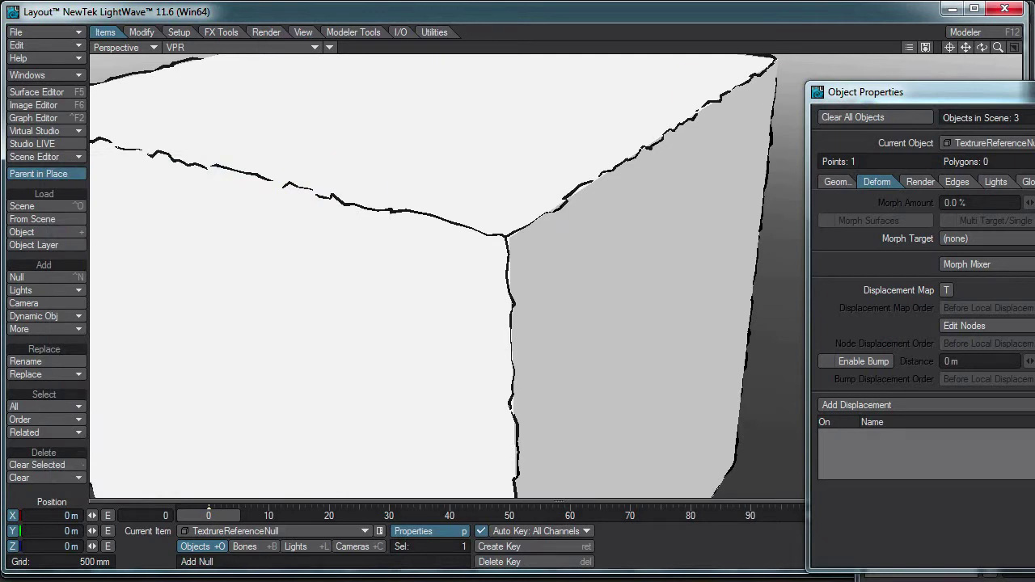
pyautogui.press('p')
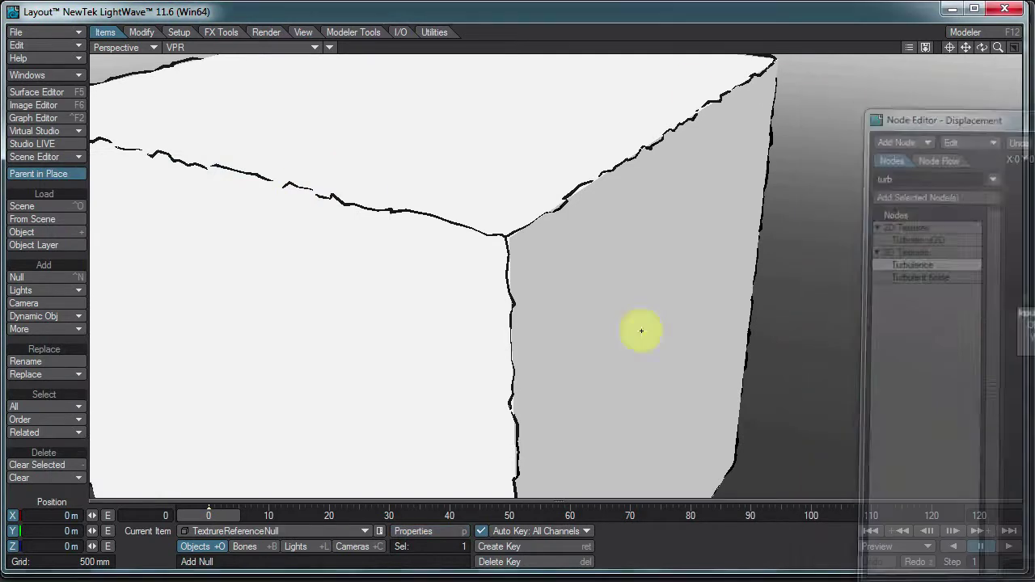
pyautogui.click(640, 331)
# Open the edge node editor of wavyedgeTest2:Layer2 and place its window over the viewport
pyautogui.click(436, 531)
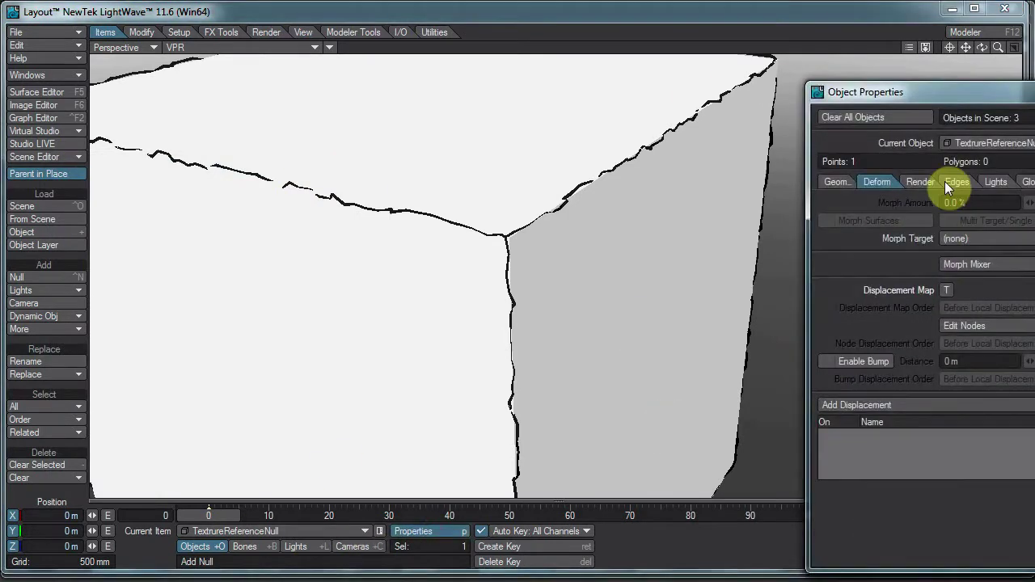
pyautogui.click(948, 181)
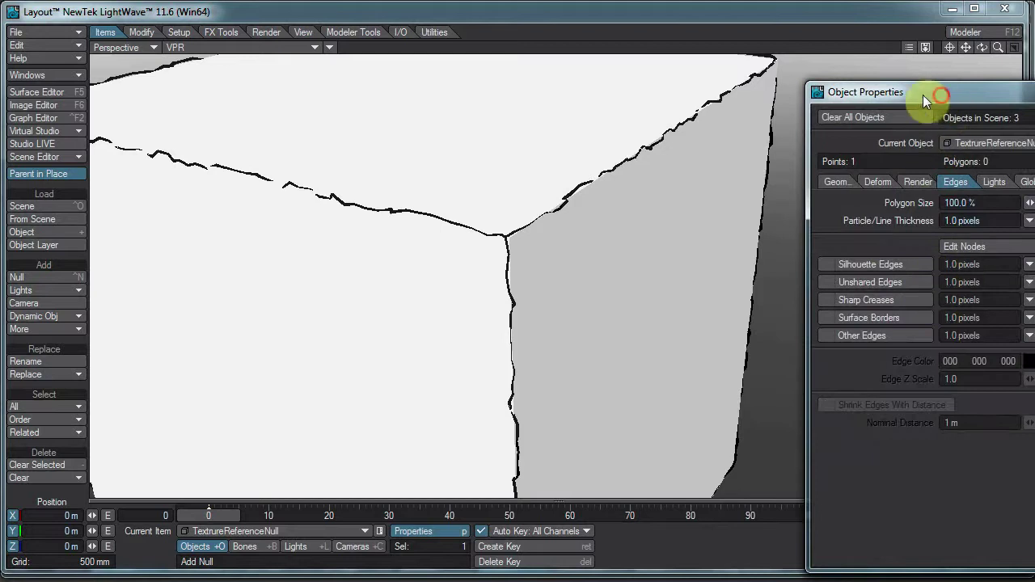
pyautogui.moveTo(923, 95); pyautogui.dragTo(897, 93)
pyautogui.click(959, 139)
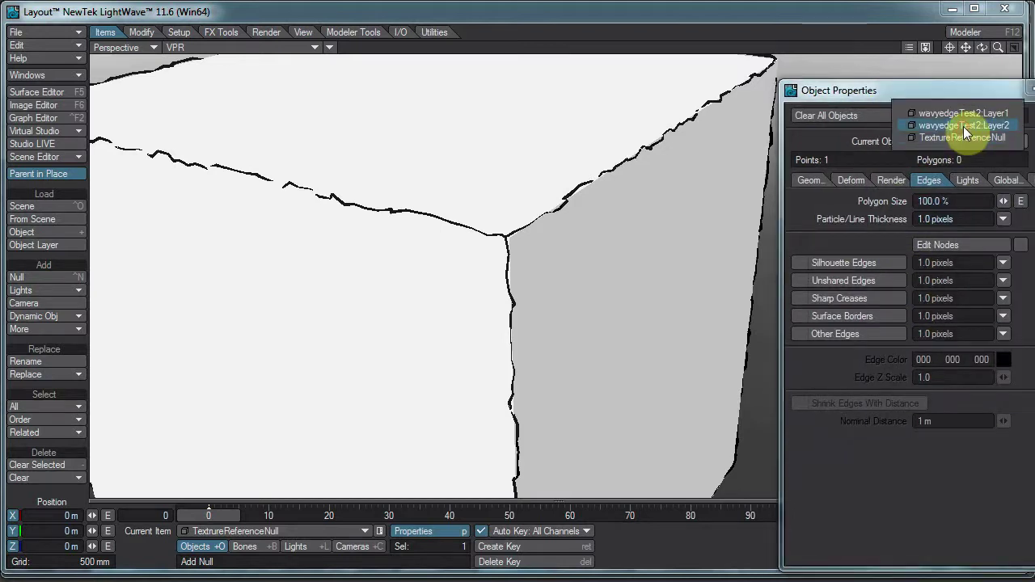
pyautogui.click(964, 126)
pyautogui.click(957, 243)
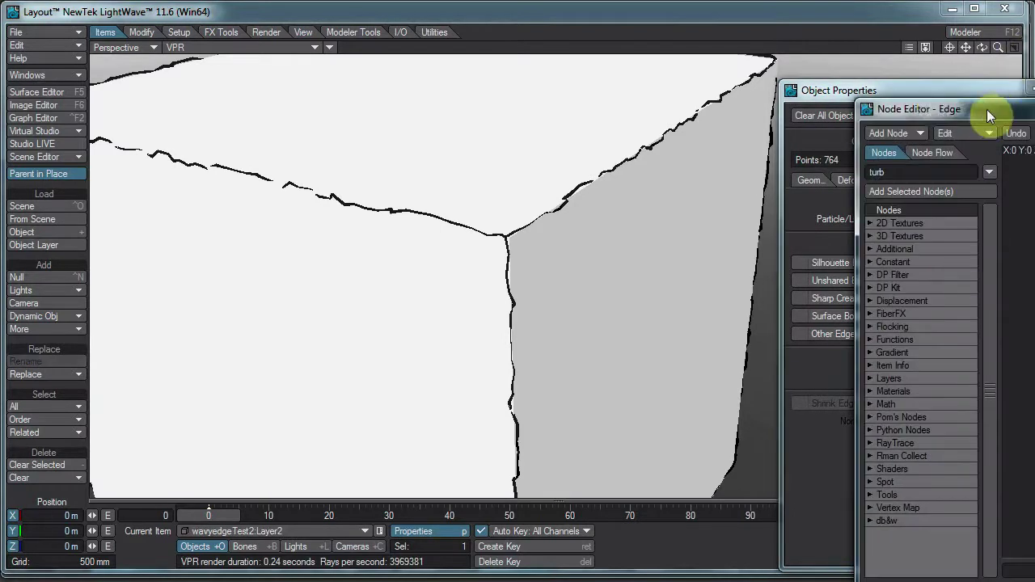
pyautogui.moveTo(987, 109); pyautogui.dragTo(564, 83)
# Set the edge Turbulence node's reference object to TextrureReferenceNull and close the node editor
pyautogui.doubleClick(745, 220)
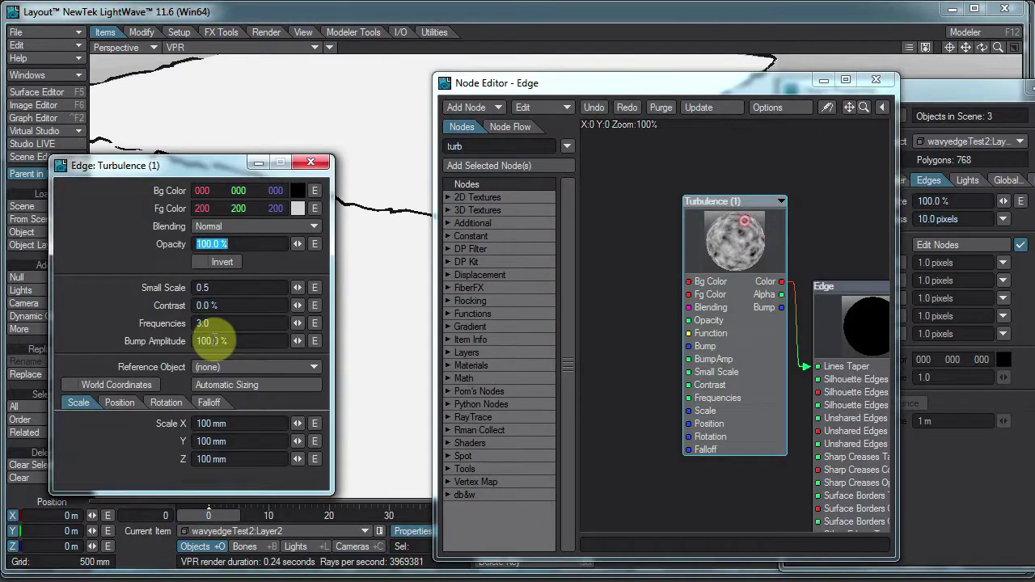
pyautogui.click(257, 368)
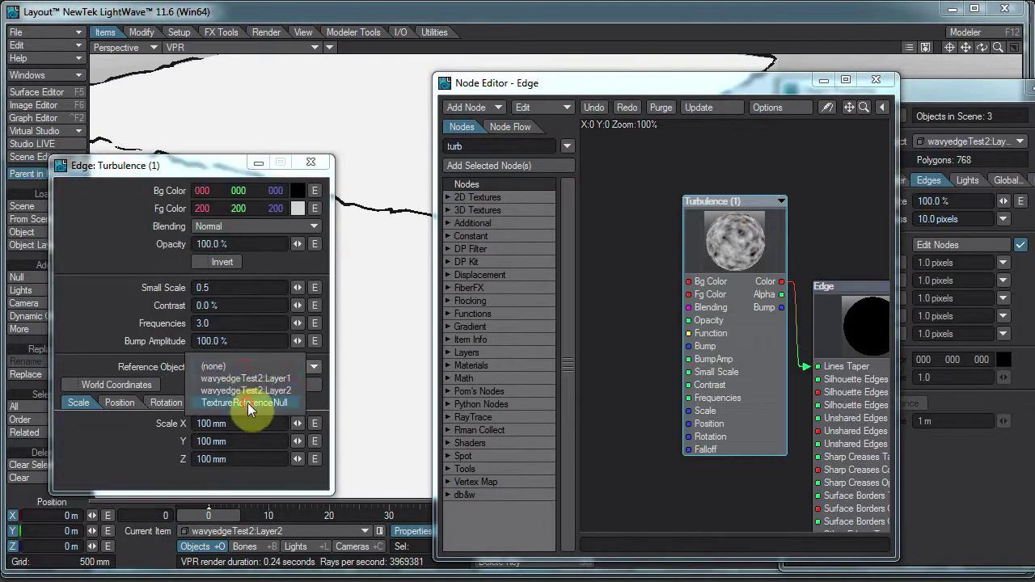
pyautogui.click(247, 403)
pyautogui.click(310, 162)
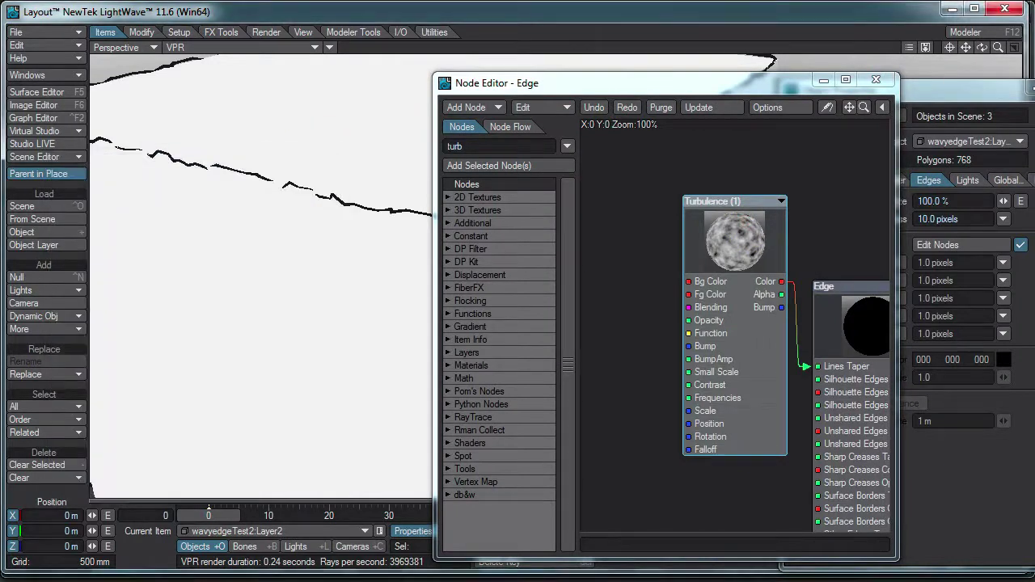
pyautogui.click(875, 79)
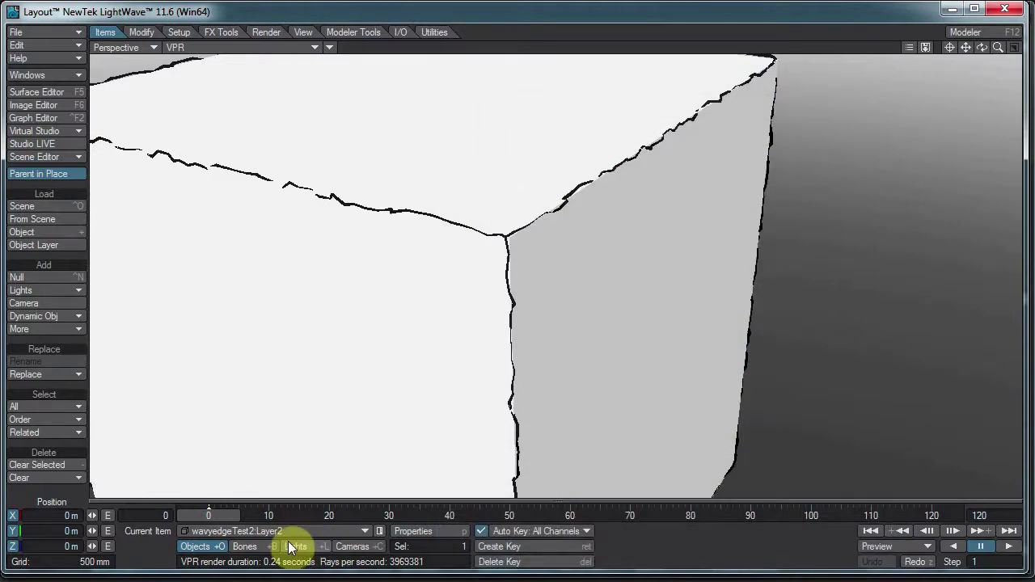
pyautogui.hotkey('ctrl', 'n')
pyautogui.click(654, 500)
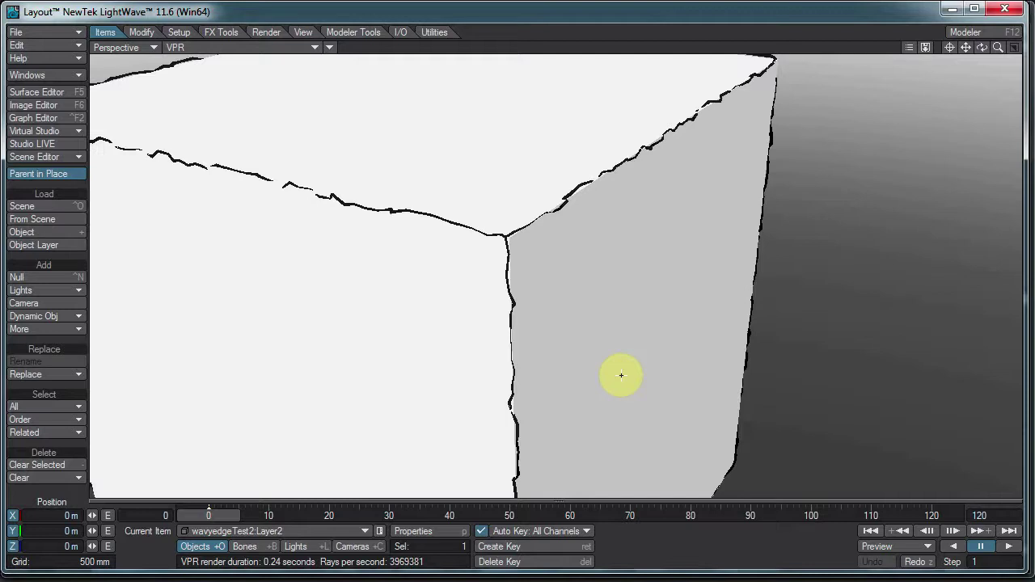
pyautogui.moveTo(622, 375); pyautogui.dragTo(510, 272)
pyautogui.hotkey('ctrl', 'z')
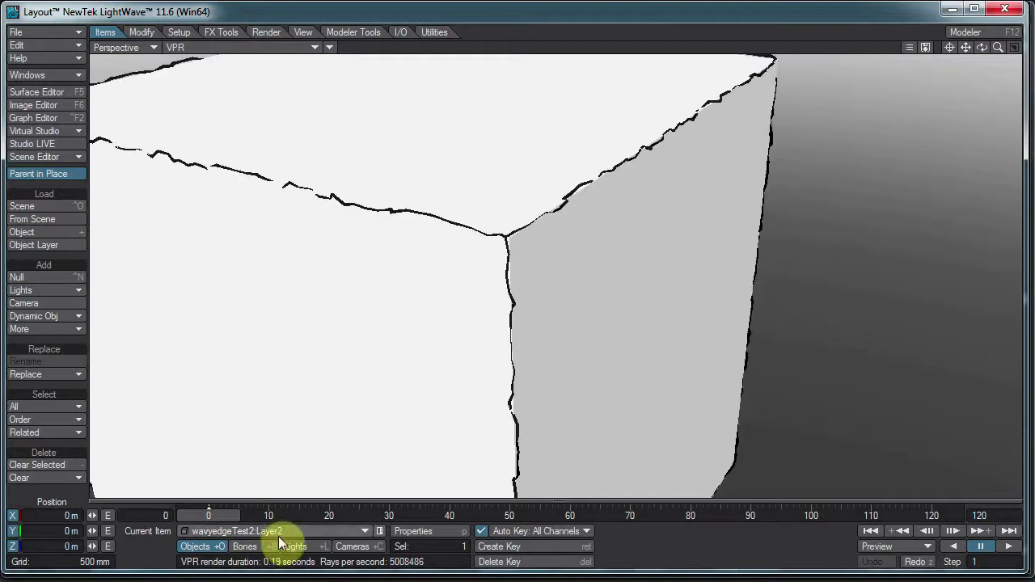
# Select TextrureReferenceNull and move it to about X -1.37 m, Y 597 mm, Z -77 mm while watching the cube's edges
pyautogui.click(214, 532)
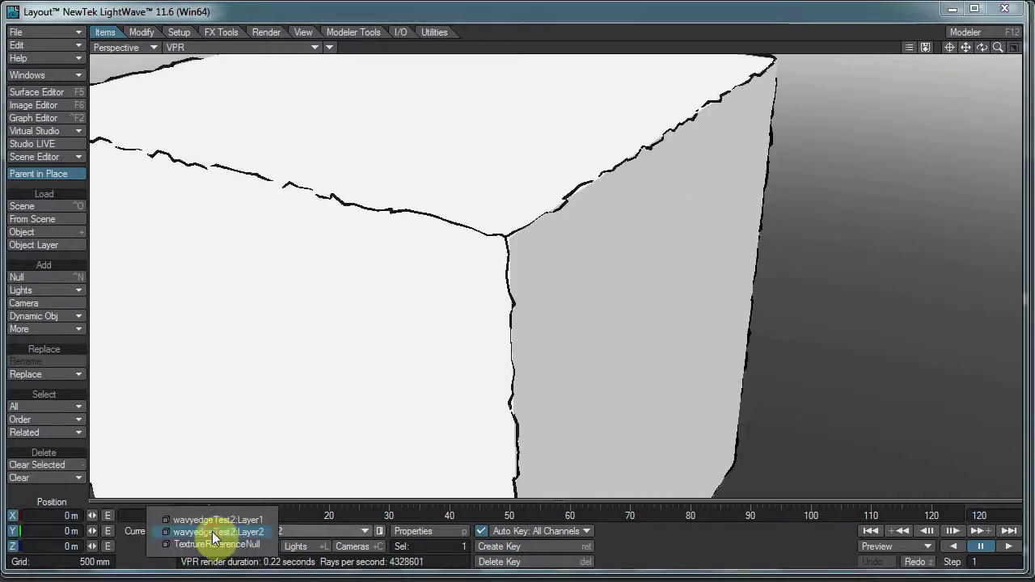
pyautogui.click(217, 545)
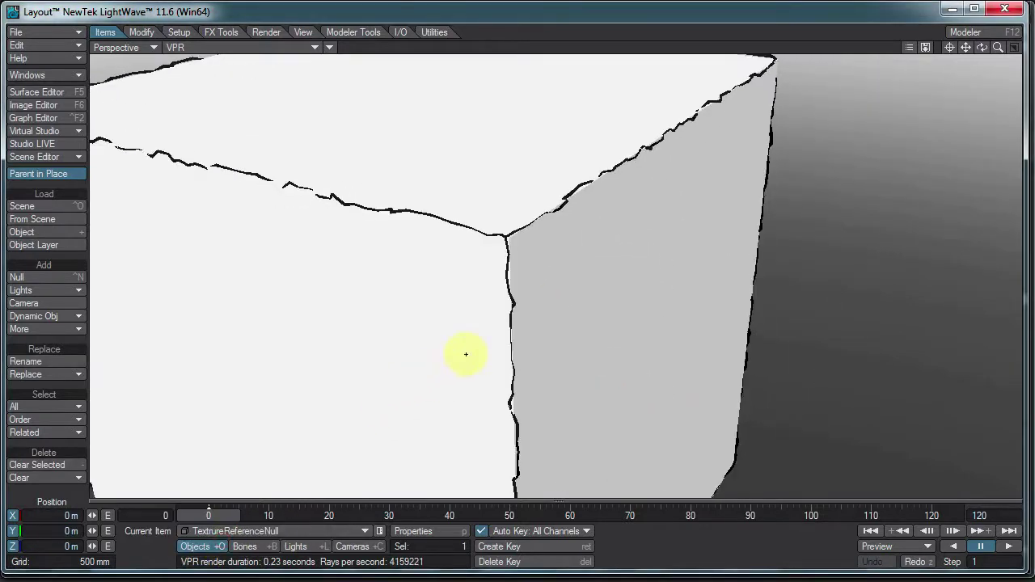
pyautogui.moveTo(466, 355); pyautogui.dragTo(508, 273)
pyautogui.press('y')
pyautogui.moveTo(986, 277); pyautogui.dragTo(507, 272)
pyautogui.press('t')
pyautogui.moveTo(771, 335); pyautogui.dragTo(901, 496)
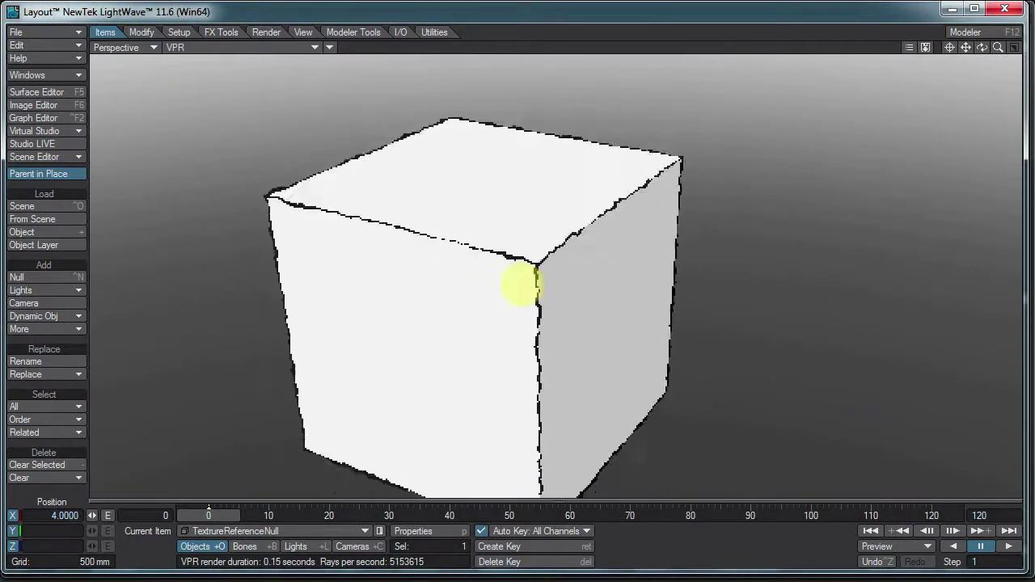
pyautogui.keyDown('ctrl'); pyautogui.keyDown('alt'); pyautogui.moveTo(522, 285); pyautogui.dragTo(515, 275); pyautogui.keyUp('alt'); pyautogui.keyUp('ctrl')
pyautogui.keyDown('alt'); pyautogui.moveTo(765, 368); pyautogui.dragTo(506, 272); pyautogui.keyUp('alt')
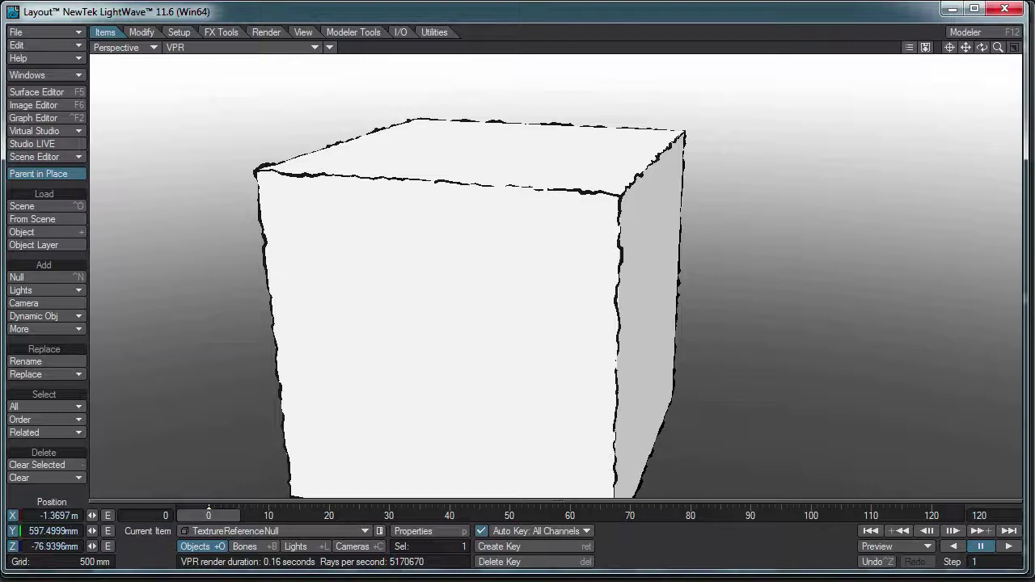
# Switch to the VLC video FunkyGlowyBlobbyEdges.mp4 to examine its blobby edges, and return to LightWave Layout to compare the cube
pyautogui.hotkey('alt', 'Tab')
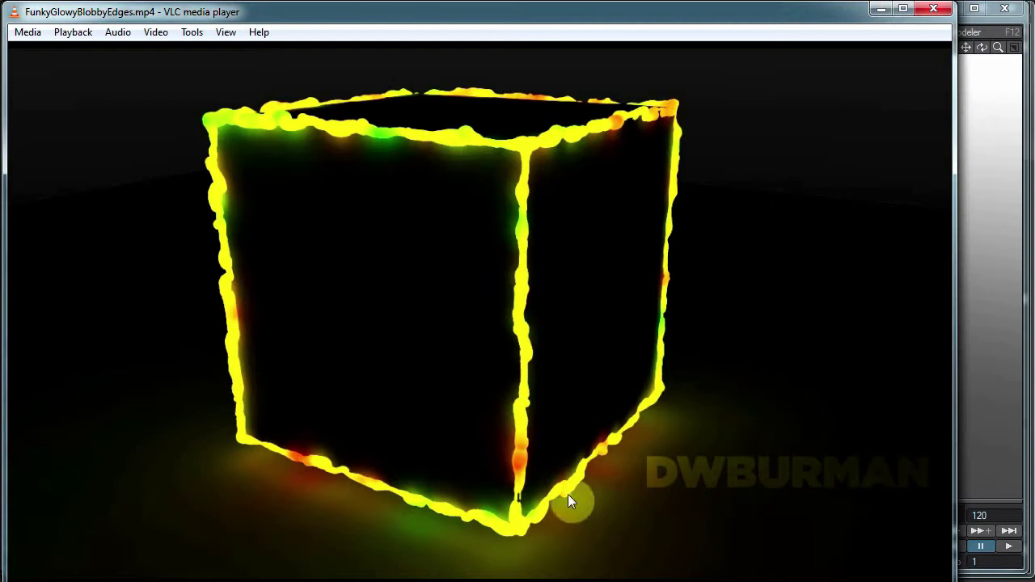
pyautogui.click(878, 10)
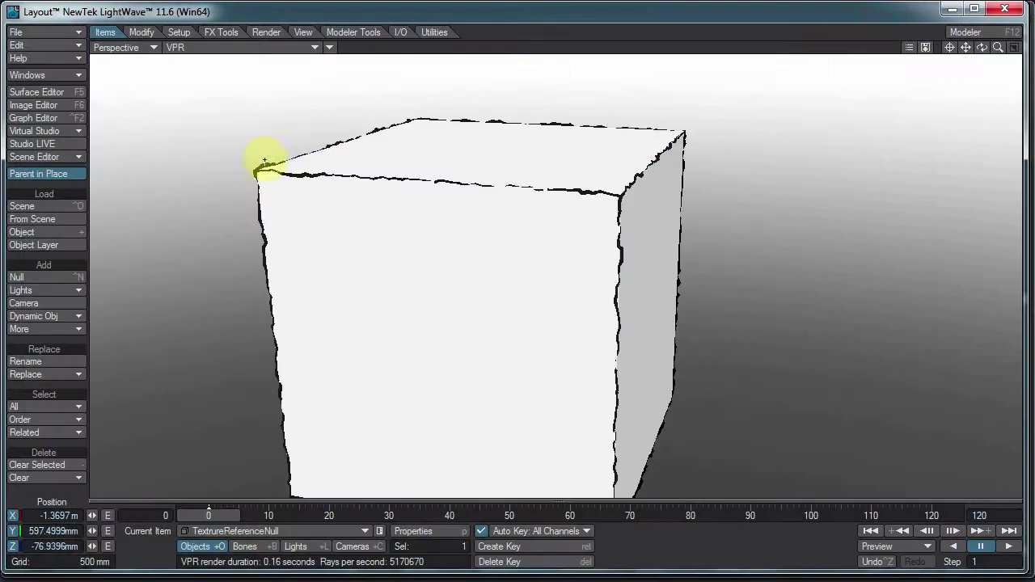
pyautogui.keyDown('ctrl'); pyautogui.keyDown('alt'); pyautogui.moveTo(460, 232); pyautogui.dragTo(508, 272); pyautogui.keyUp('alt'); pyautogui.keyUp('ctrl')
pyautogui.scroll(-3, 488, 229)
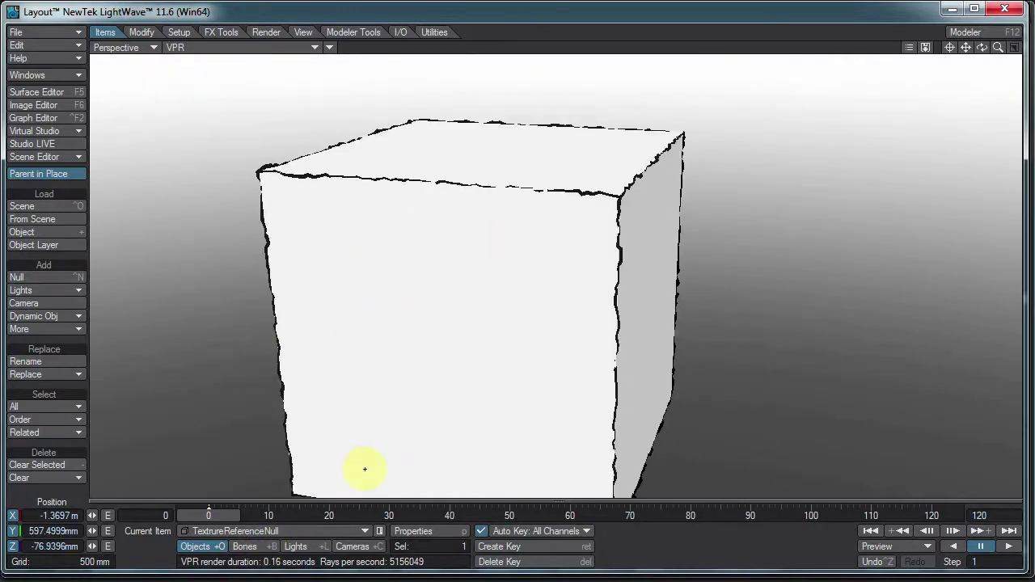
# Open the edge properties of wavyedgeTest2:Layer2 and move the Object Properties window fully into view
pyautogui.click(269, 531)
pyautogui.click(298, 518)
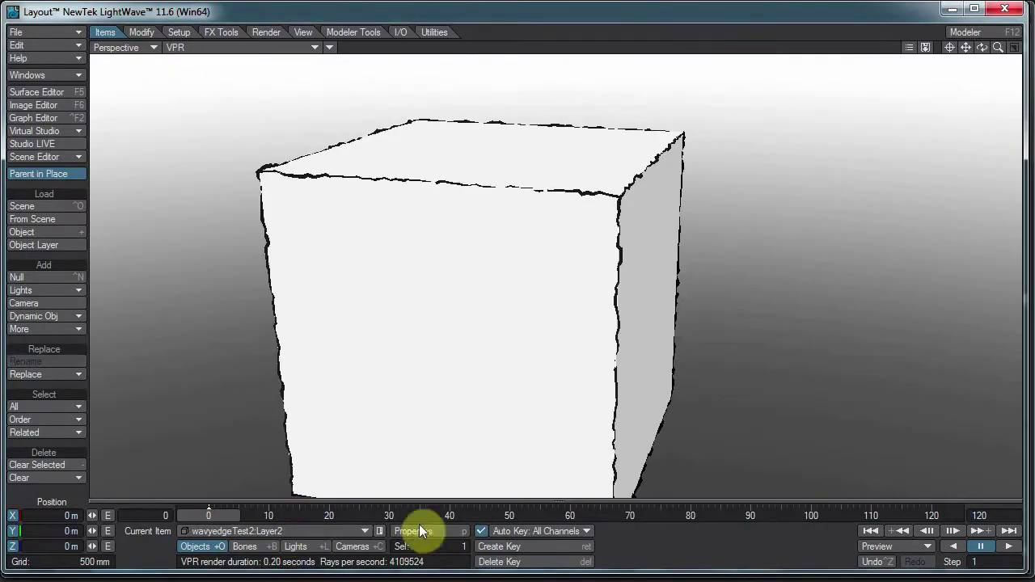
pyautogui.click(446, 531)
pyautogui.moveTo(882, 90); pyautogui.dragTo(740, 81)
pyautogui.click(842, 233)
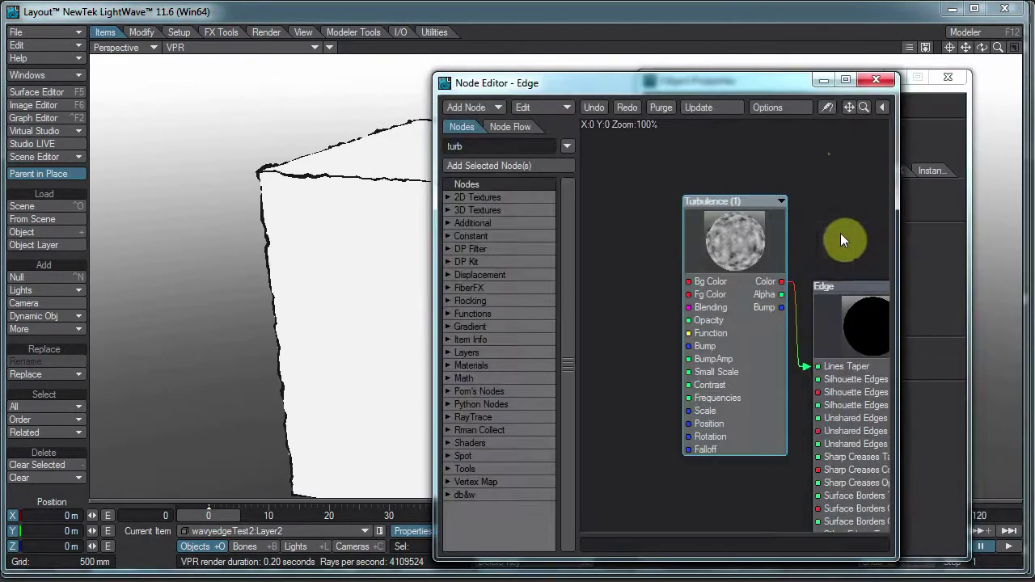
pyautogui.click(875, 81)
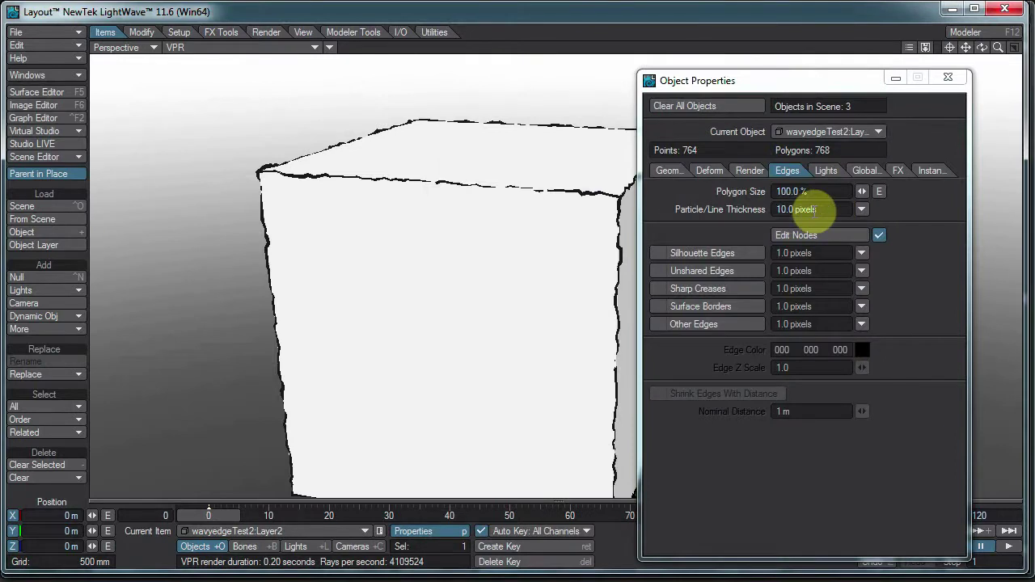
# Set the Particle/Line Thickness of wavyedgeTest2:Layer2 to -0.05 meters and inspect the cube's edges from closer up
pyautogui.moveTo(825, 211); pyautogui.dragTo(628, 210)
pyautogui.write('-.21')
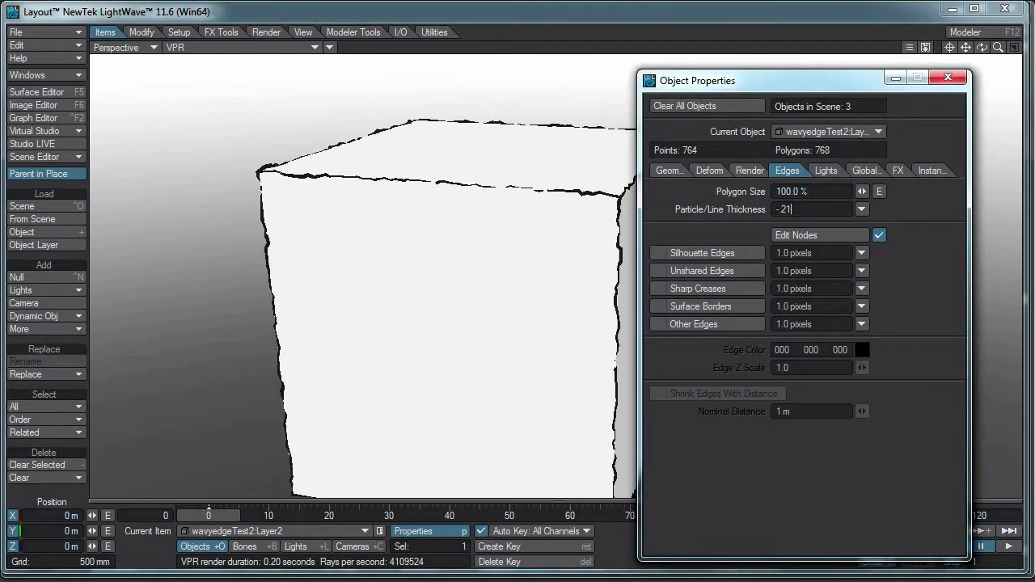
pyautogui.press('Return')
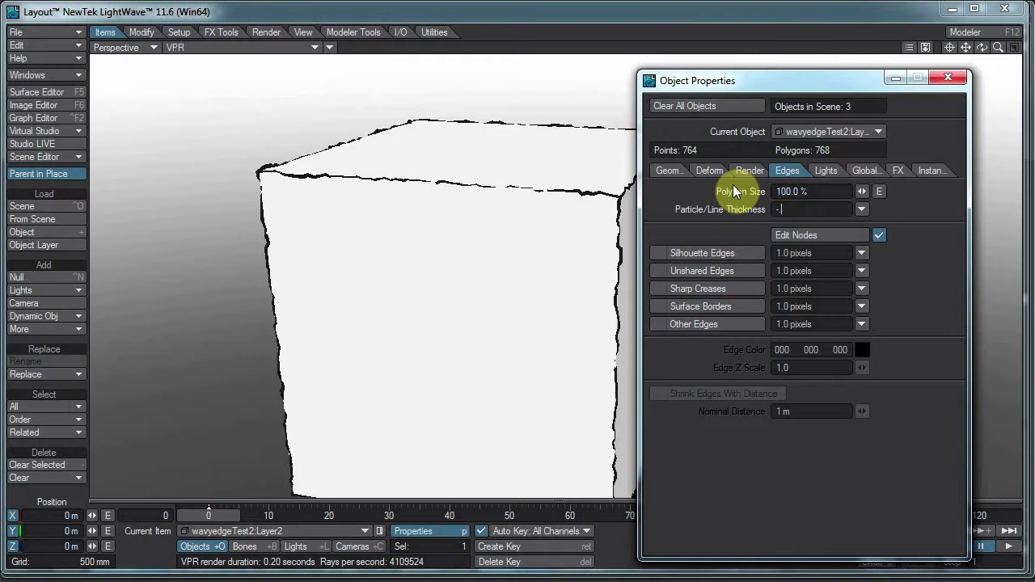
pyautogui.write('05')
pyautogui.press('Return')
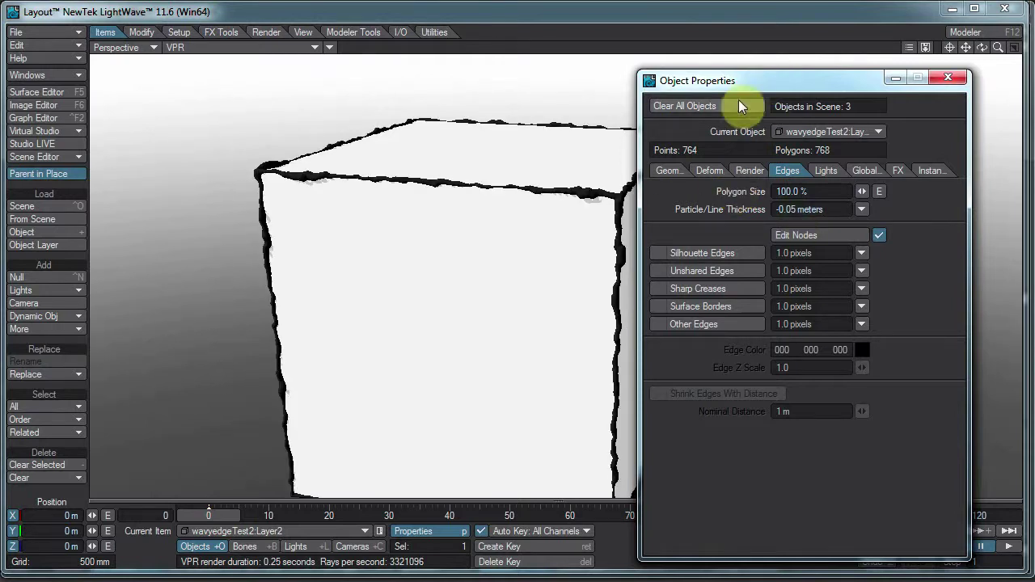
pyautogui.moveTo(988, 55); pyautogui.dragTo(757, 271)
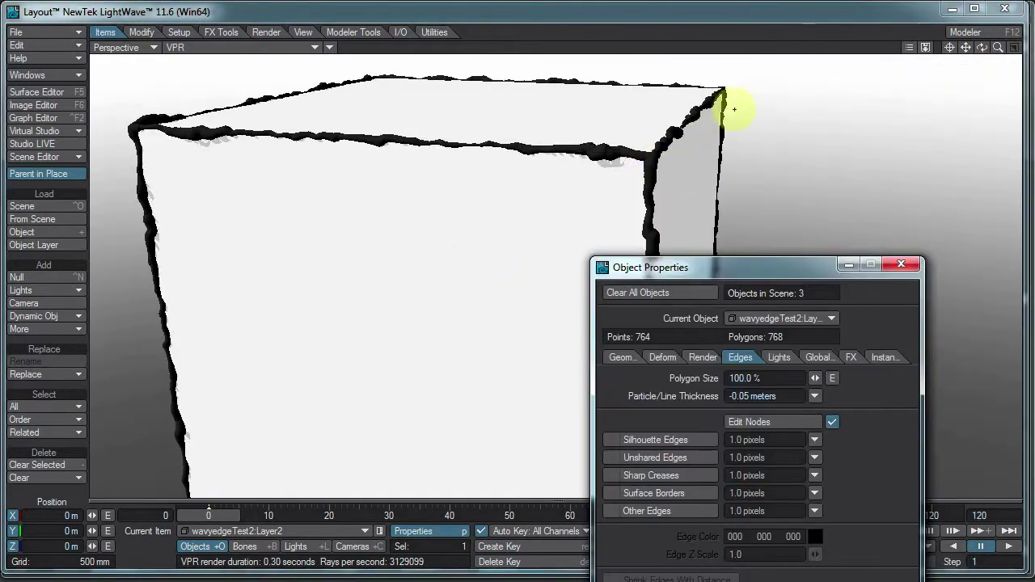
pyautogui.moveTo(982, 49); pyautogui.dragTo(656, 169)
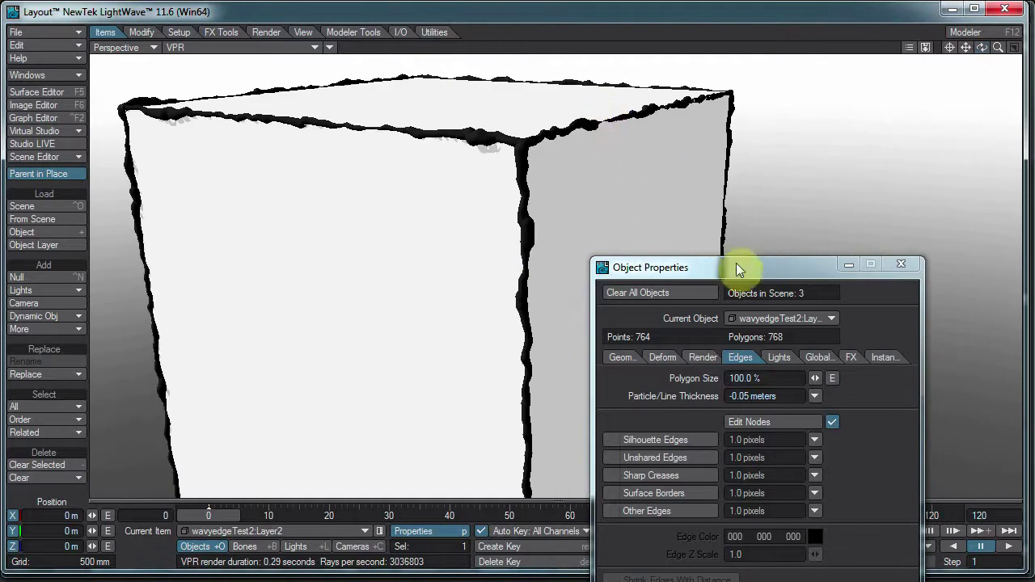
# Increase the Particle/Line Thickness of wavyedgeTest2:Layer2 to -0.06 meters
pyautogui.moveTo(747, 272); pyautogui.dragTo(815, 144)
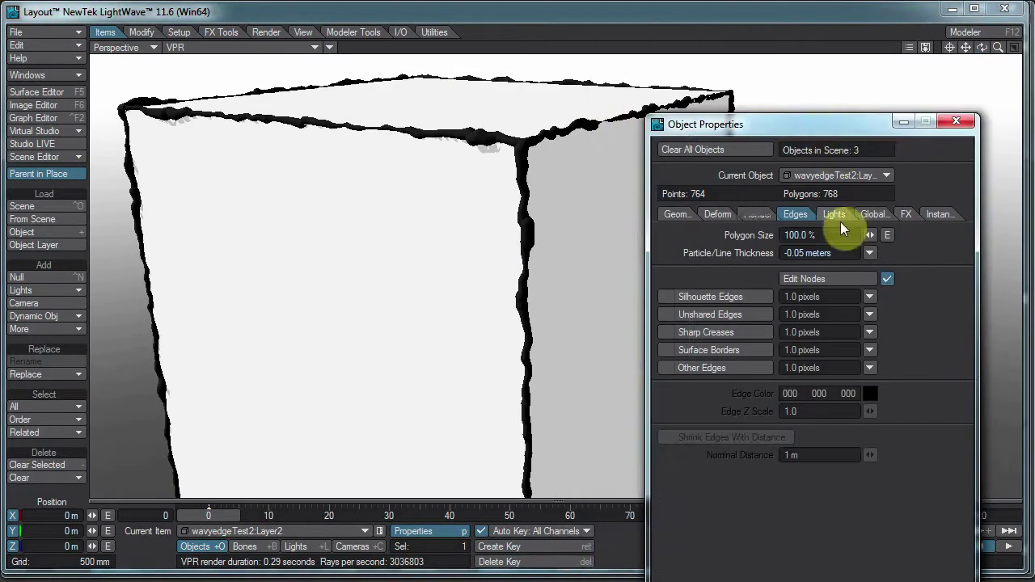
pyautogui.click(801, 253)
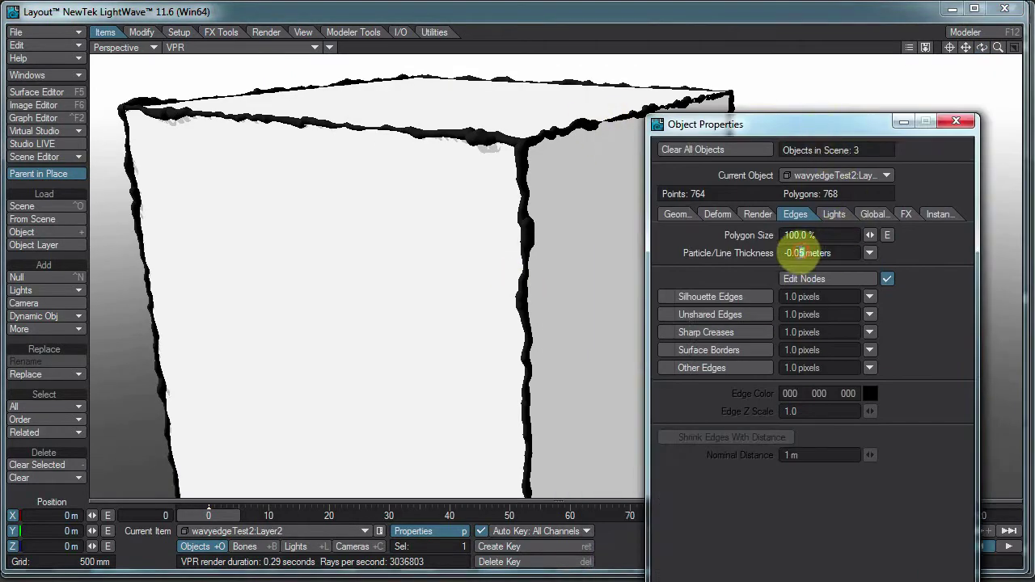
pyautogui.write('6')
pyautogui.click(884, 275)
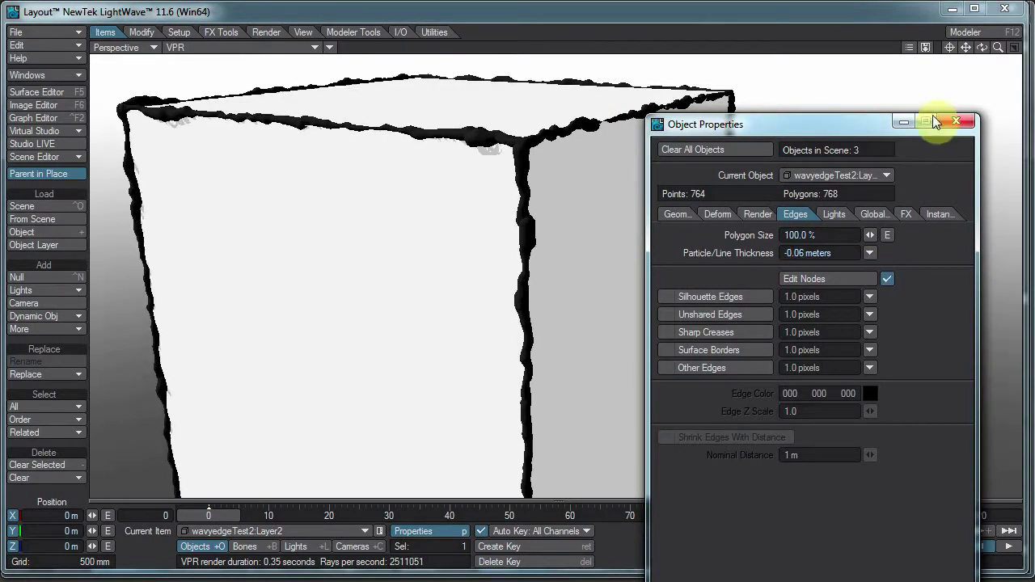
# Open the edge Turbulence node's settings with the cube still in view and set its background color to 040, 040, 040
pyautogui.click(816, 279)
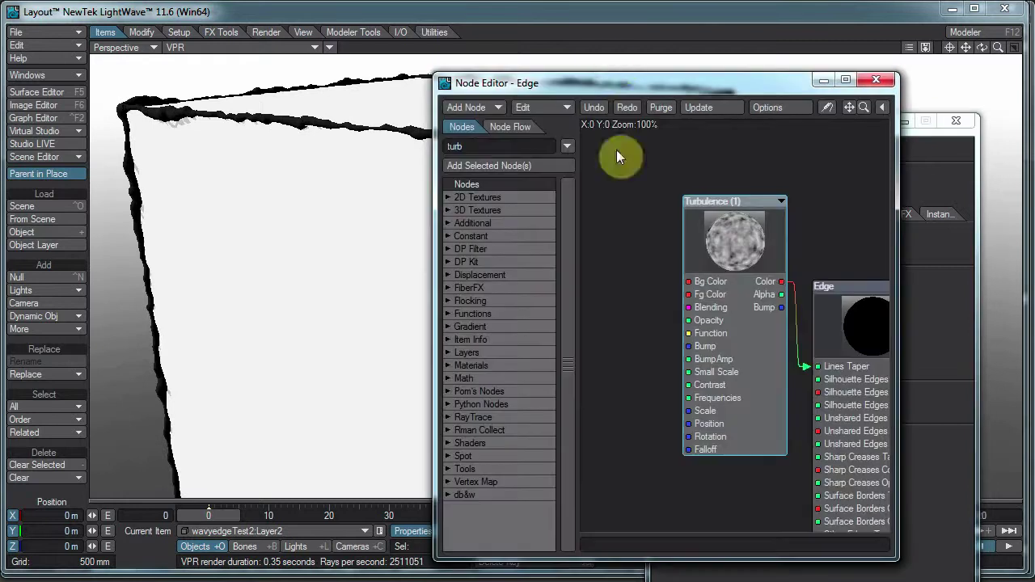
pyautogui.moveTo(630, 80); pyautogui.dragTo(598, 220)
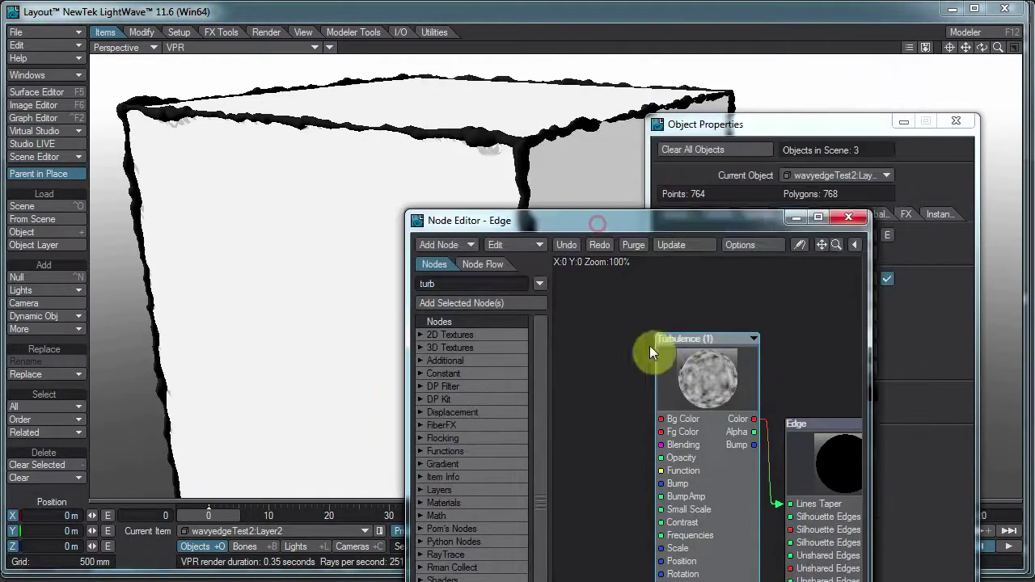
pyautogui.doubleClick(718, 373)
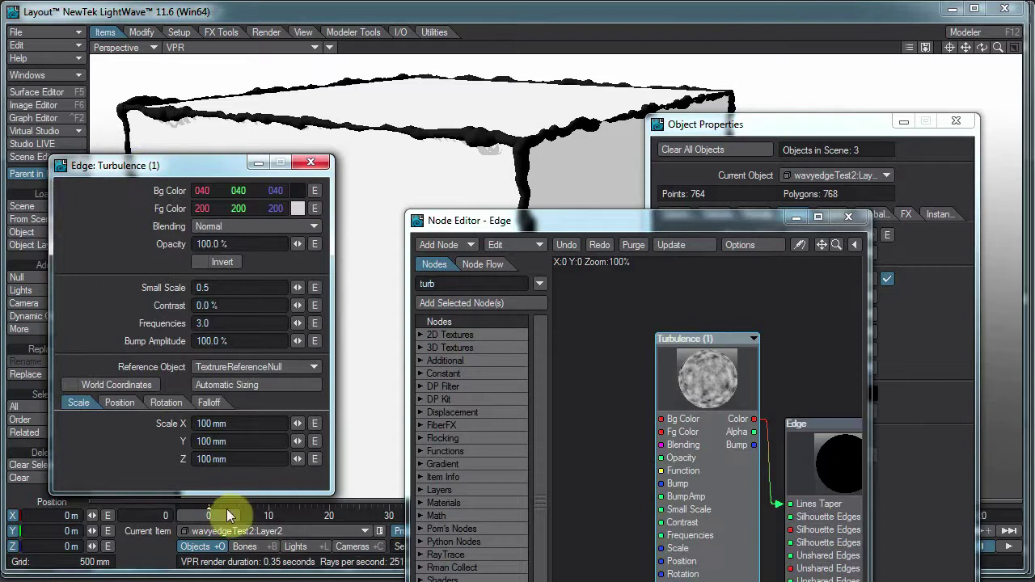
# Set the edge Turbulence node's foreground color to 192, 192, 192 and background color to 074, 074, 074, checking the edges across frames
pyautogui.click(298, 208)
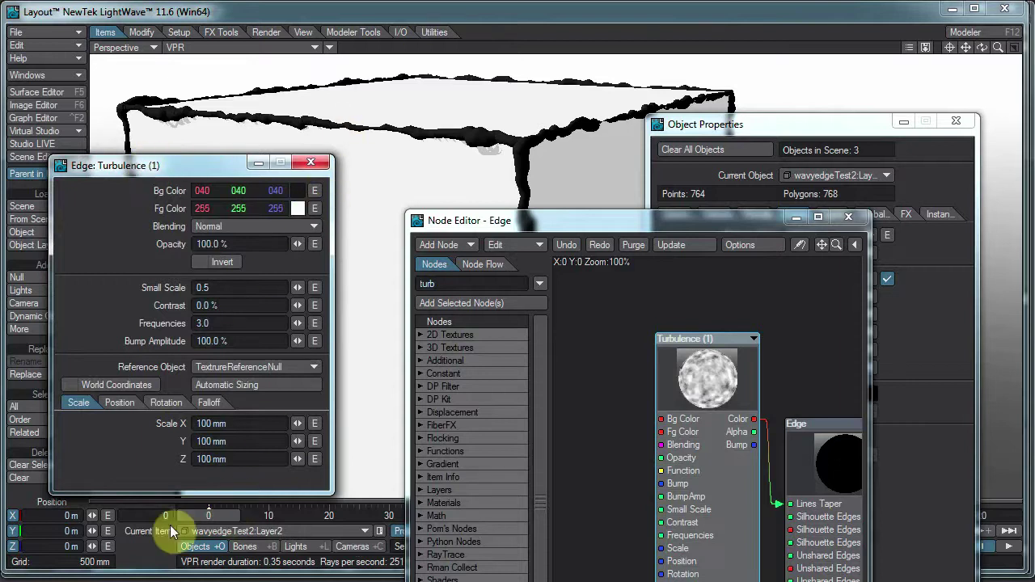
pyautogui.moveTo(217, 510)
pyautogui.mouseDown()
pyautogui.moveTo(229, 509)
pyautogui.moveTo(217, 509)
pyautogui.mouseUp()
pyautogui.moveTo(300, 210); pyautogui.dragTo(157, 169, button='right')
pyautogui.click(298, 190)
pyautogui.moveTo(219, 513); pyautogui.dragTo(249, 514)
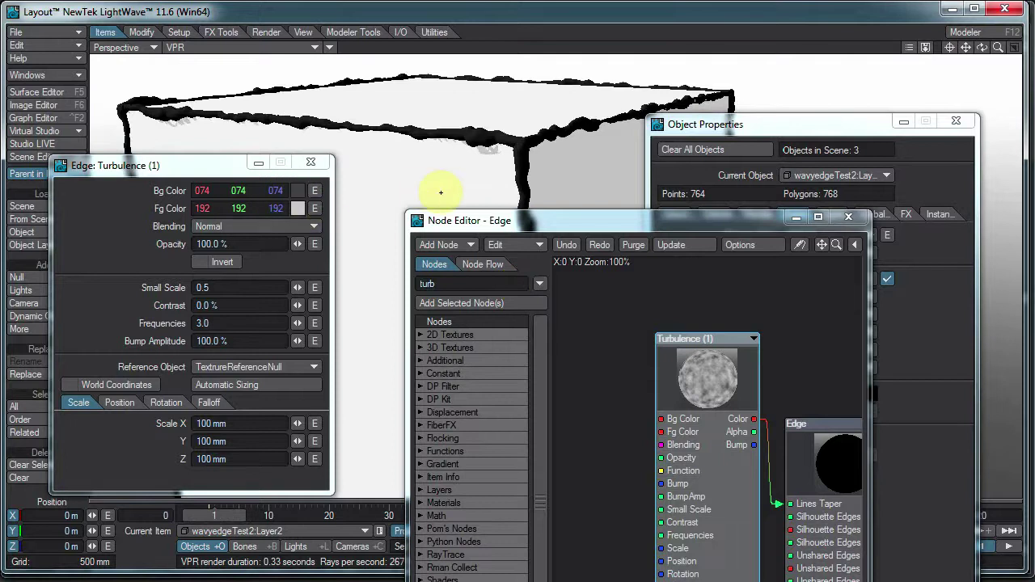
# Try a Contrast of 50% on the edge Turbulence node and preview the cube's edges over several frames
pyautogui.click(238, 306)
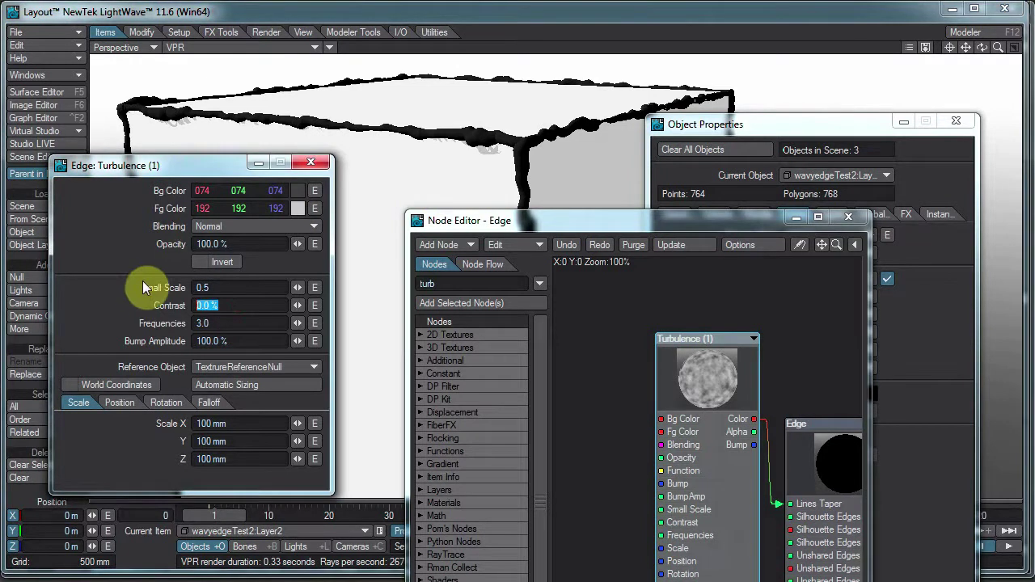
pyautogui.write('50')
pyautogui.press('Tab')
pyautogui.click(216, 511)
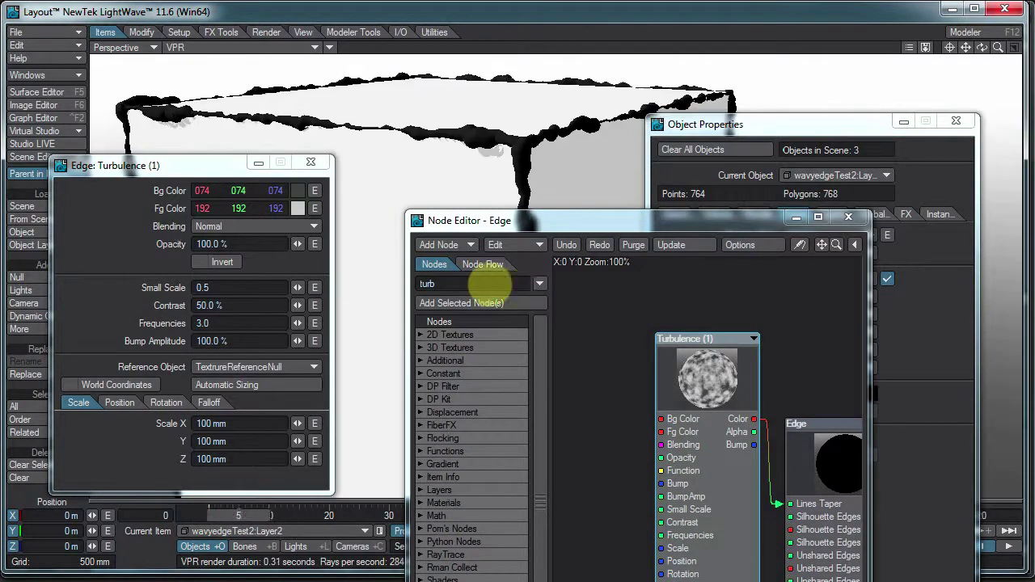
pyautogui.moveTo(490, 284); pyautogui.dragTo(218, 511)
# Reset the edge Turbulence node's Contrast to 0%, close its settings and the Node Editor, and preview the edges
pyautogui.click(202, 306)
pyautogui.write('0')
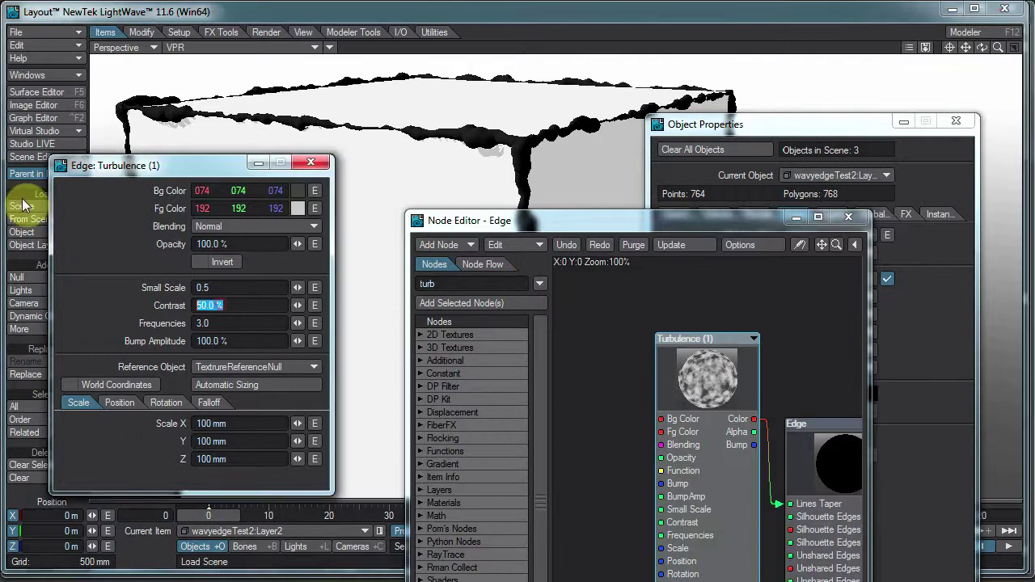
pyautogui.press('Tab')
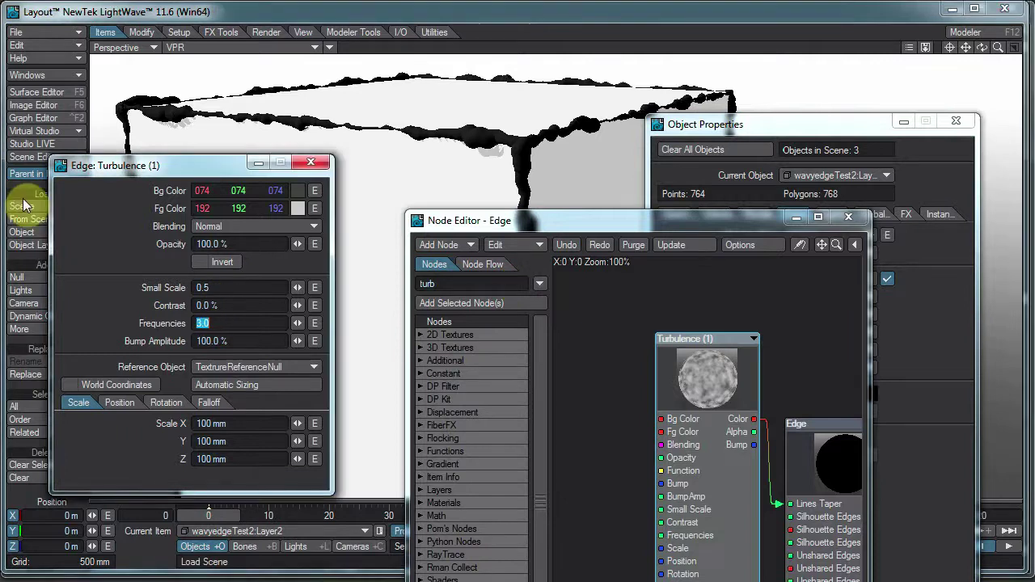
pyautogui.click(311, 163)
pyautogui.click(848, 217)
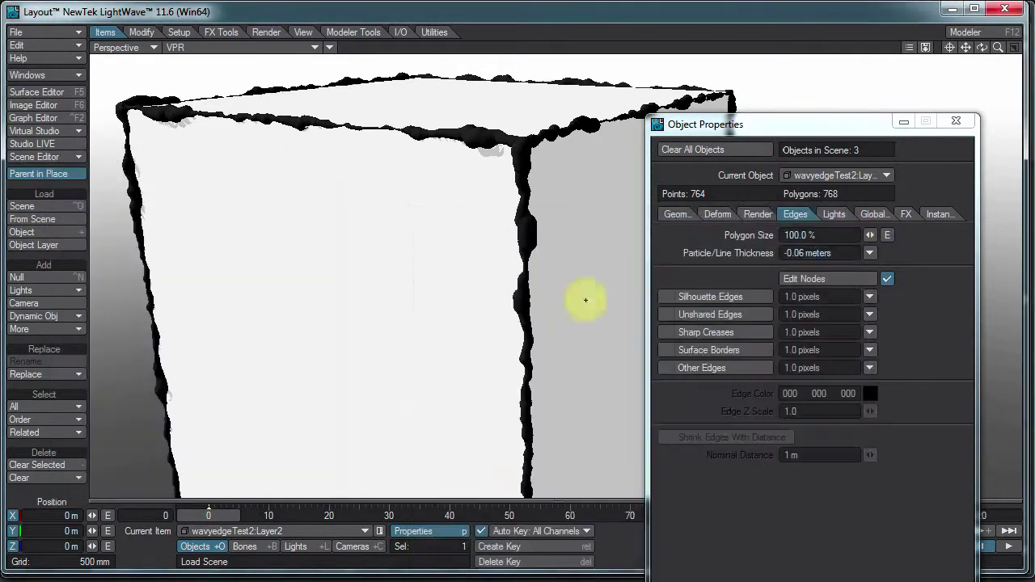
pyautogui.click(214, 517)
pyautogui.moveTo(215, 518)
pyautogui.mouseDown()
pyautogui.moveTo(499, 518)
pyautogui.moveTo(217, 520)
pyautogui.mouseUp()
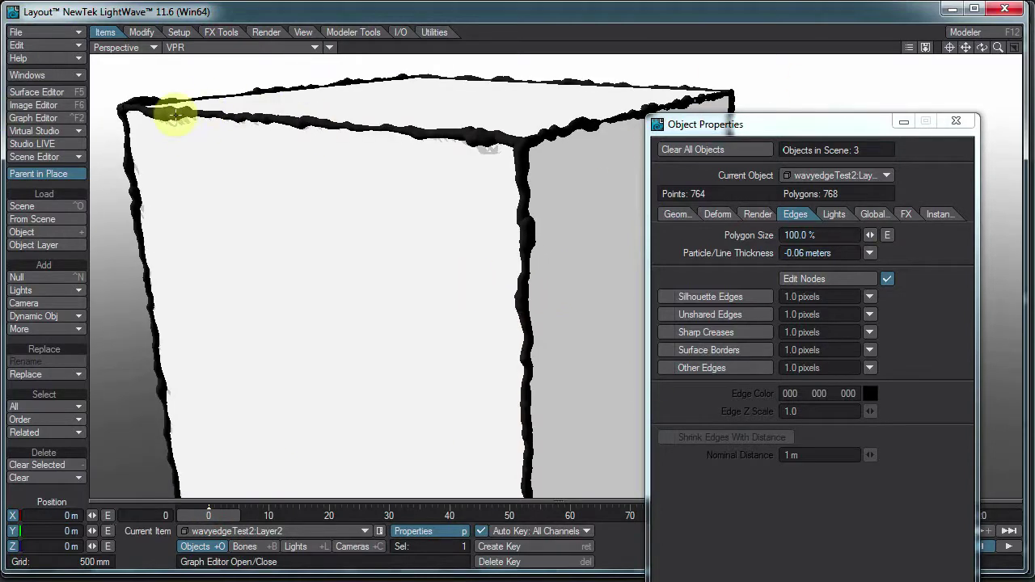
# Open the Surface Editor beside the cube and disable the Textured Environment in the backdrop options
pyautogui.press('F5')
pyautogui.moveTo(897, 81); pyautogui.dragTo(805, 91)
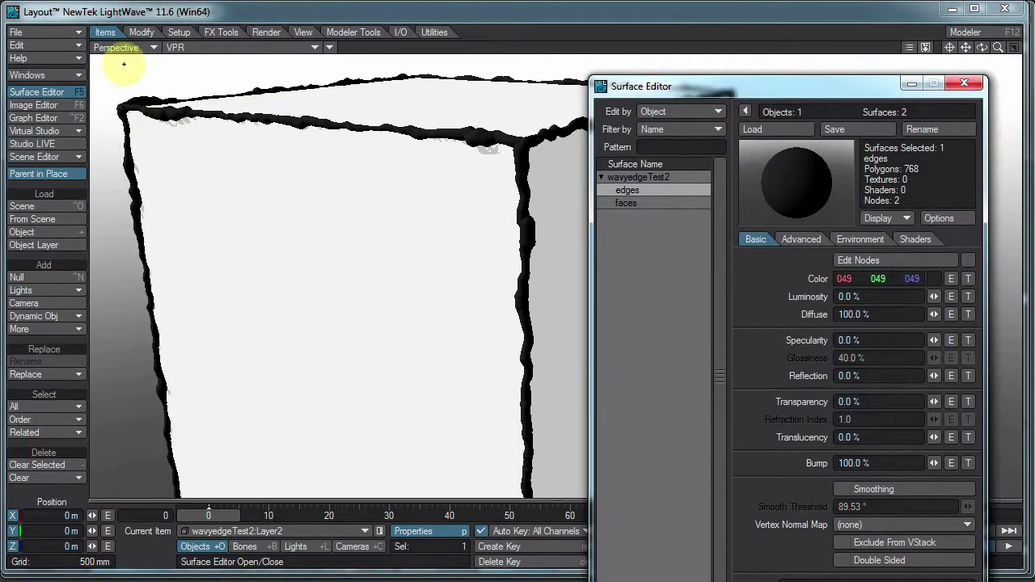
pyautogui.click(51, 72)
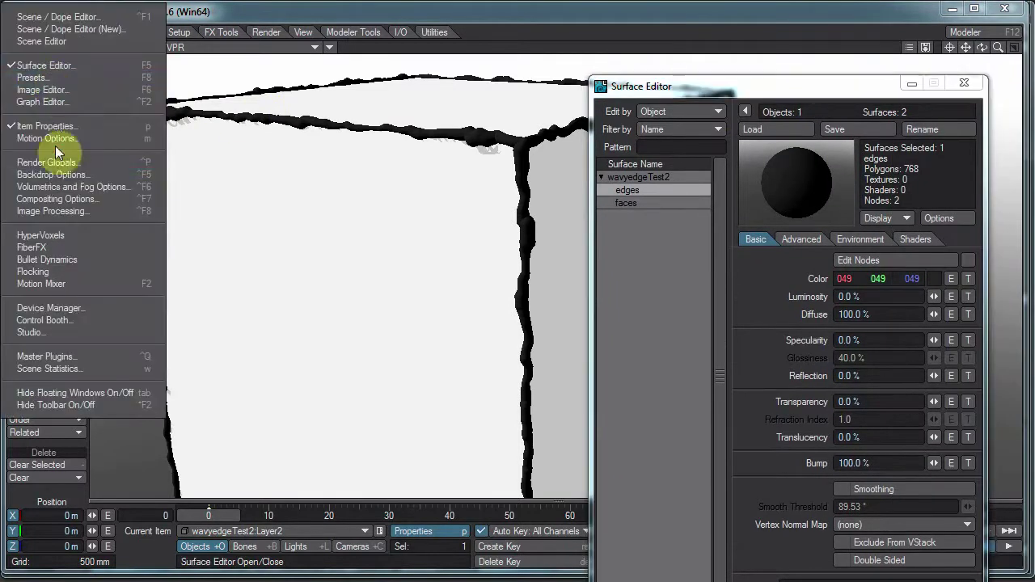
pyautogui.click(62, 176)
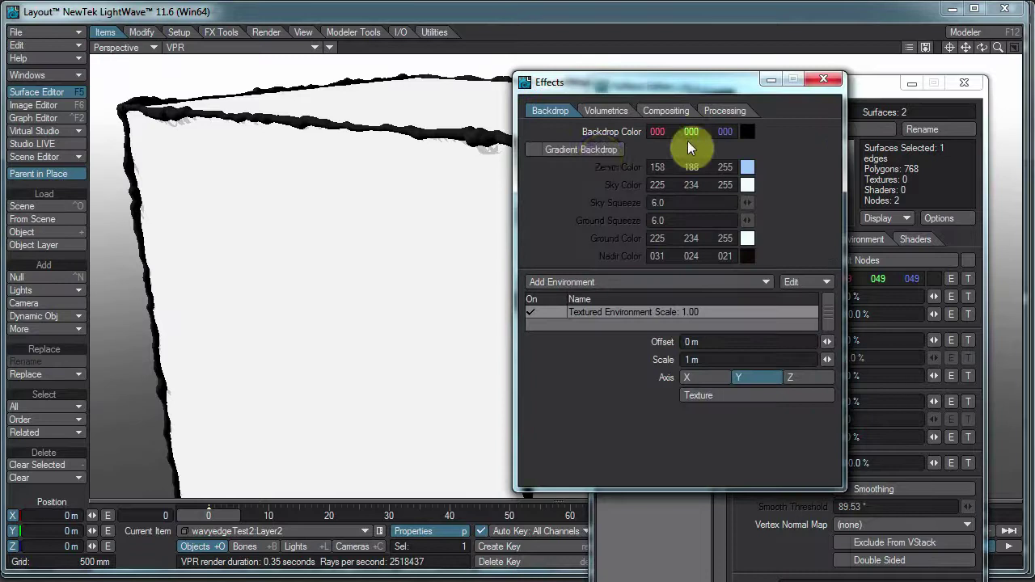
pyautogui.click(540, 308)
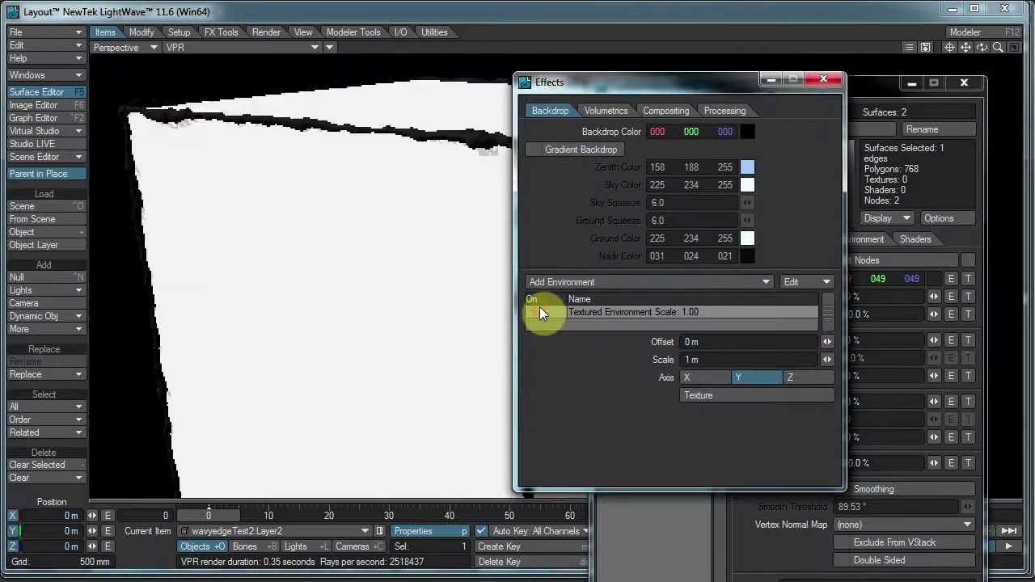
pyautogui.click(832, 81)
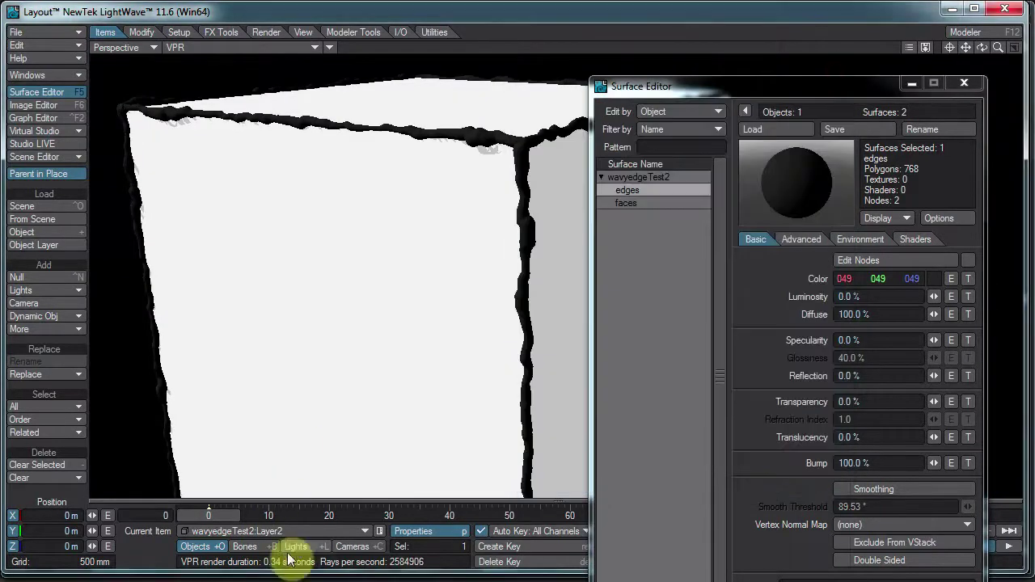
# Set the Ambient Intensity to 0% and stop the distant light from affecting diffuse and specular
pyautogui.click(296, 547)
pyautogui.click(432, 529)
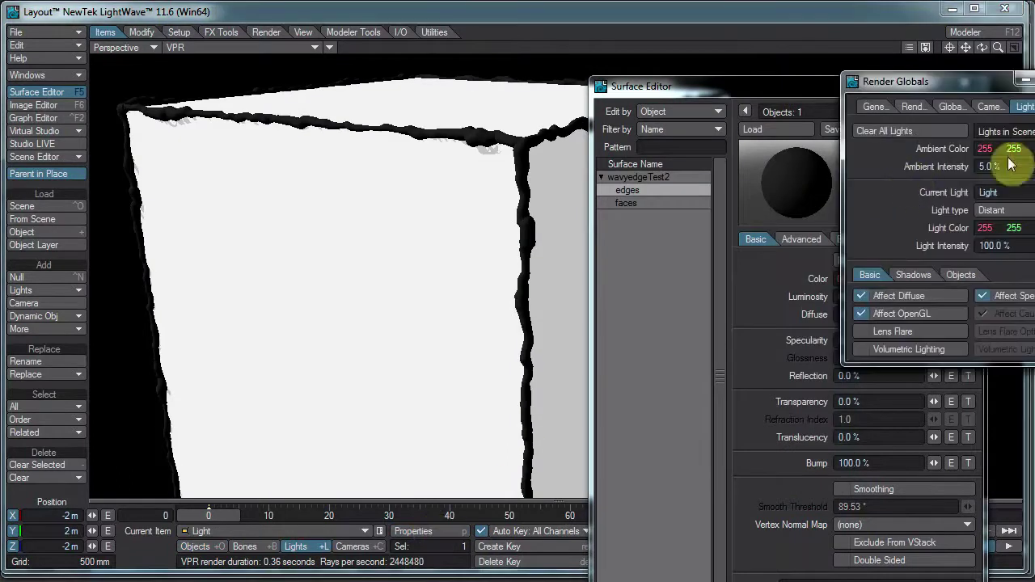
pyautogui.moveTo(1019, 168); pyautogui.dragTo(838, 168)
pyautogui.write('0')
pyautogui.press('Tab')
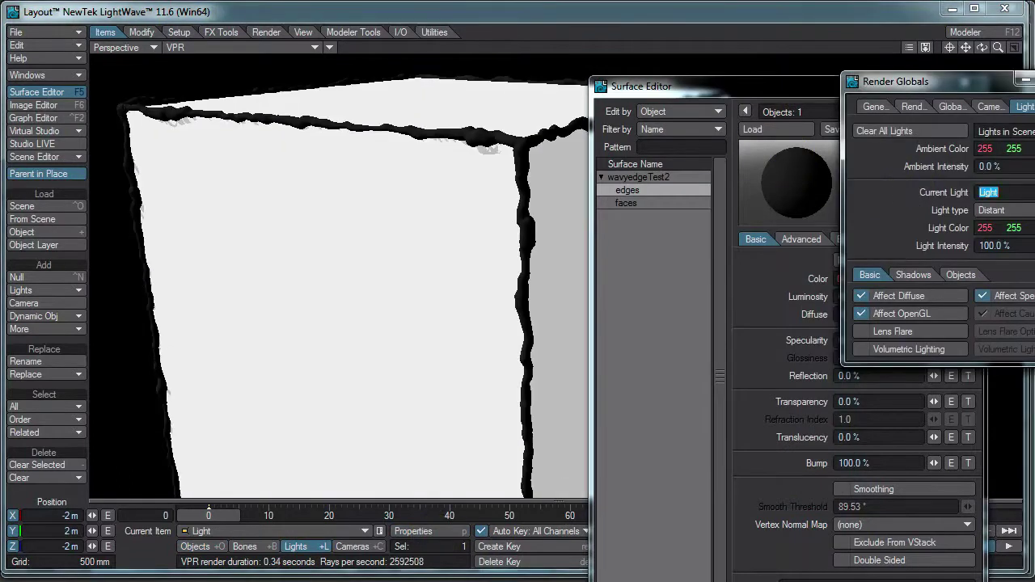
pyautogui.click(907, 297)
pyautogui.click(983, 297)
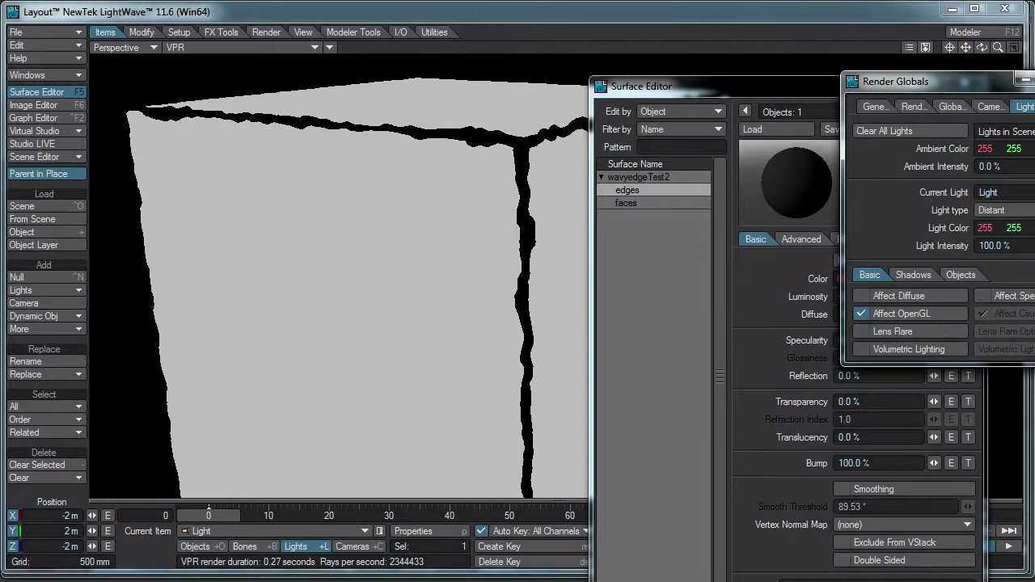
# Set the faces surface to 0% Luminosity and 100% Diffuse
pyautogui.click(685, 238)
pyautogui.click(626, 203)
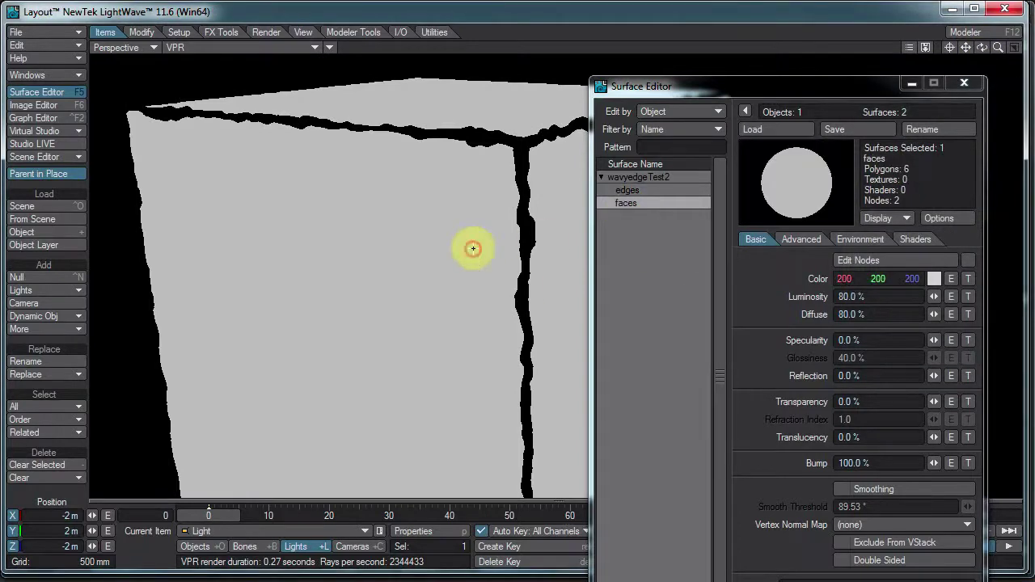
pyautogui.moveTo(934, 297); pyautogui.dragTo(869, 296)
pyautogui.moveTo(936, 315); pyautogui.dragTo(194, 249)
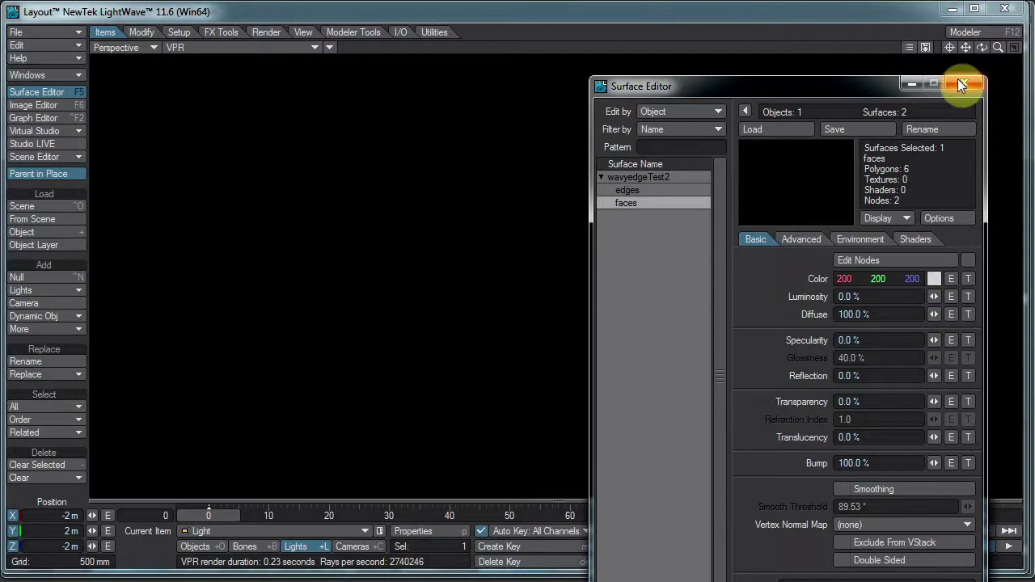
# Select the edges surface and enable radiosity in the global illumination render settings
pyautogui.click(628, 190)
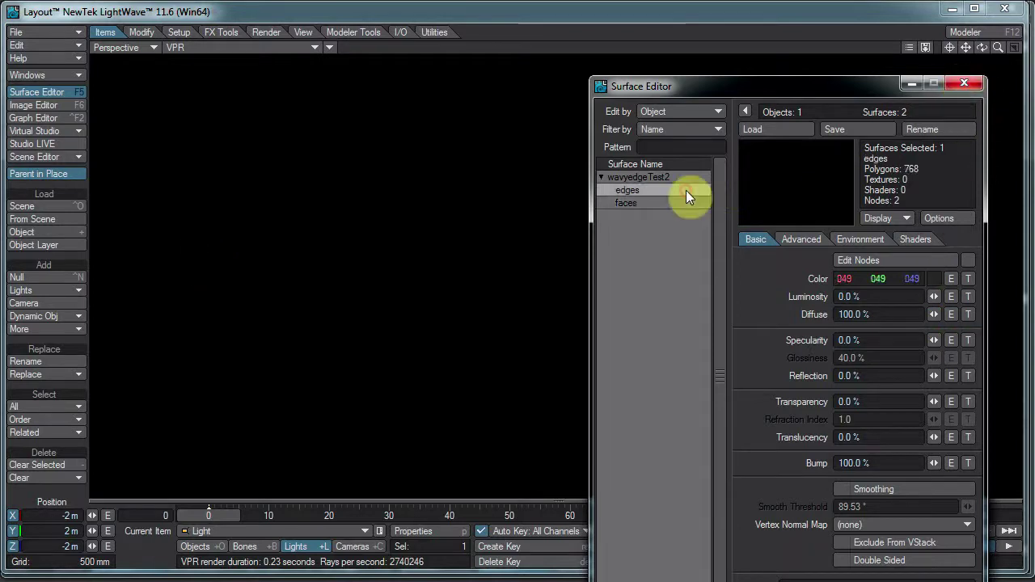
pyautogui.click(263, 32)
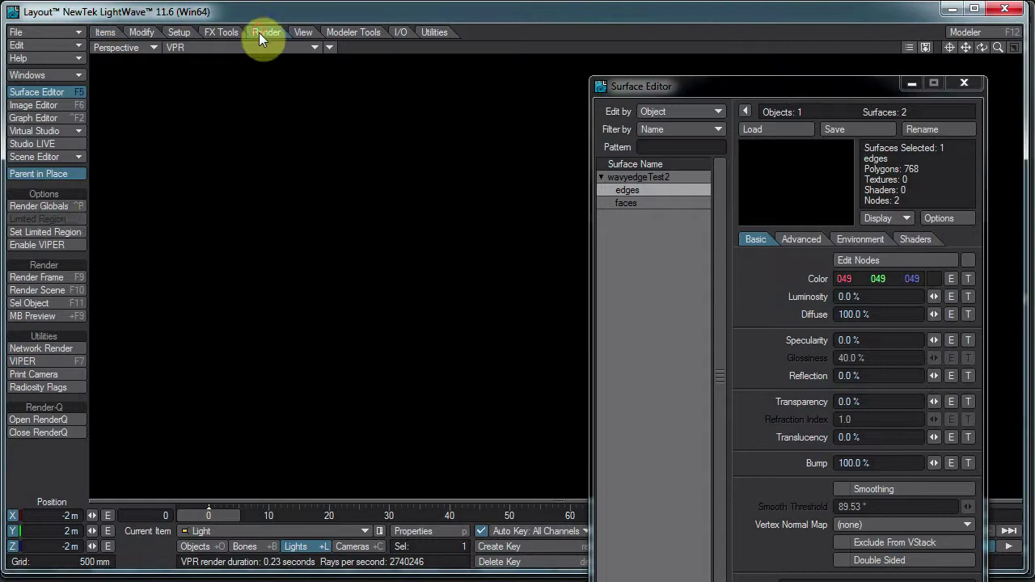
pyautogui.click(54, 206)
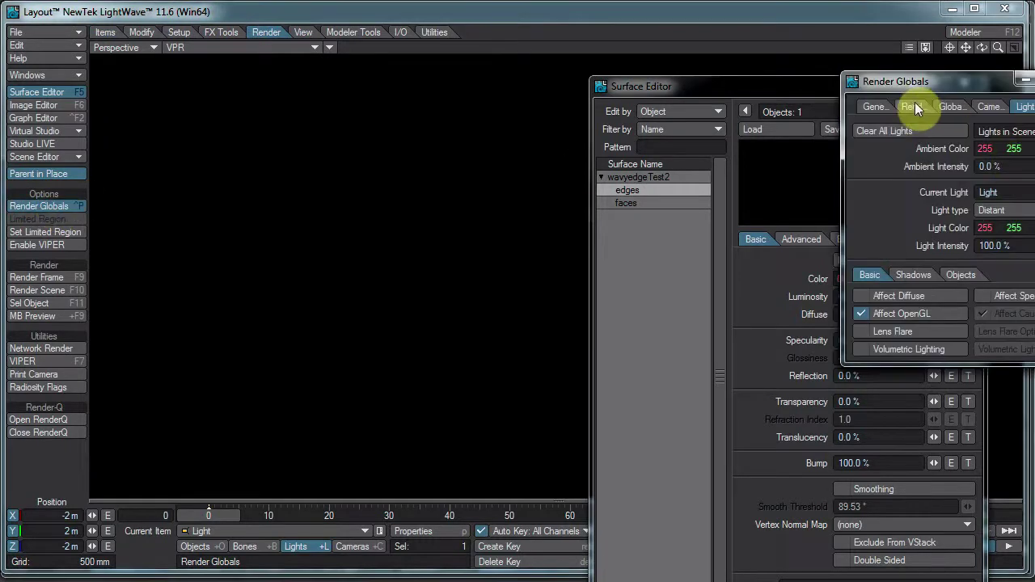
pyautogui.click(946, 108)
pyautogui.click(896, 134)
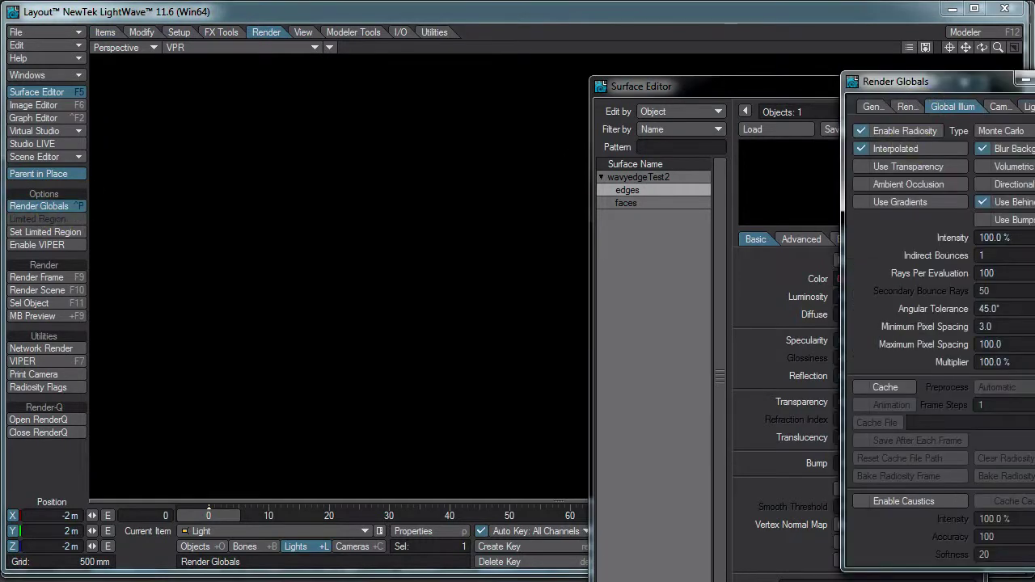
pyautogui.click(1034, 79)
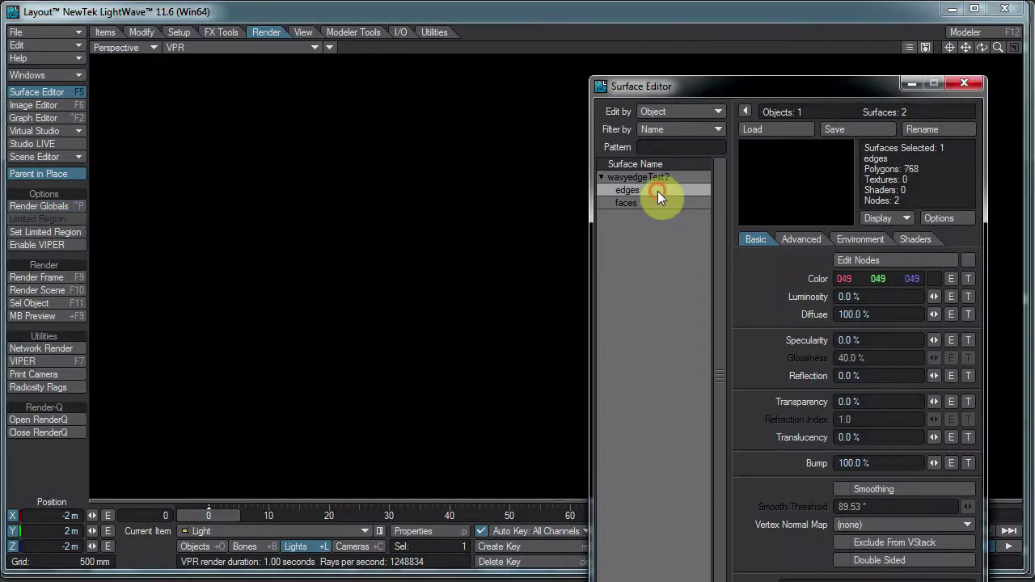
# Give the edges surface 600% Luminosity and a green color of 049, 255, 000, and close the open windows
pyautogui.moveTo(934, 297); pyautogui.dragTo(1015, 297)
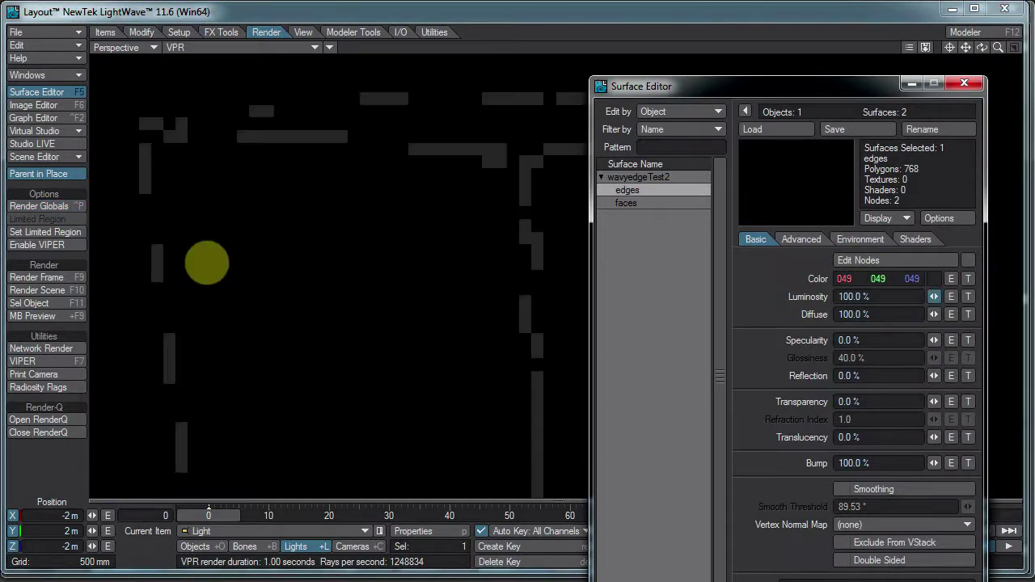
pyautogui.click(890, 296)
pyautogui.write('600')
pyautogui.press('Tab')
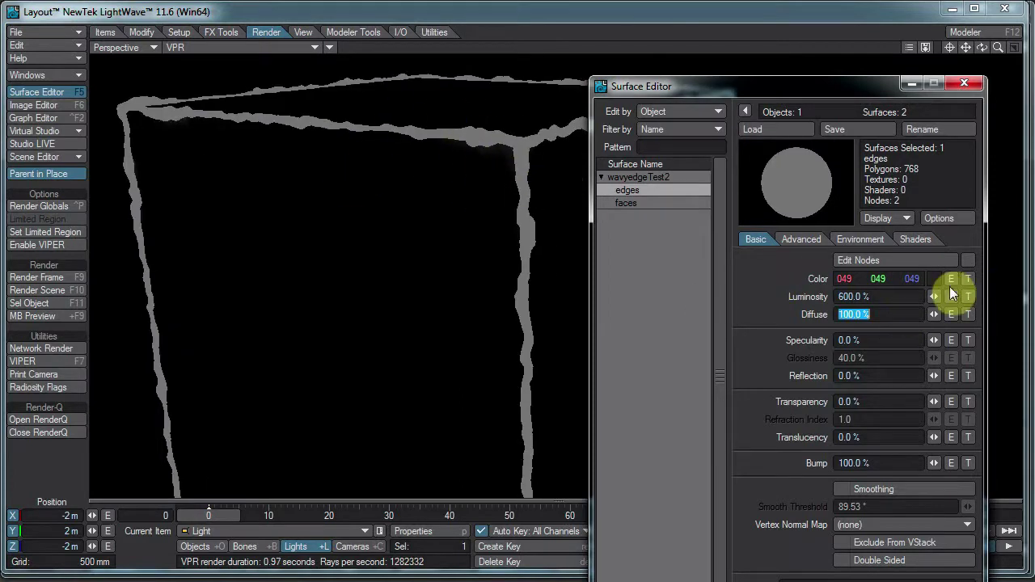
pyautogui.moveTo(919, 279); pyautogui.dragTo(1027, 279)
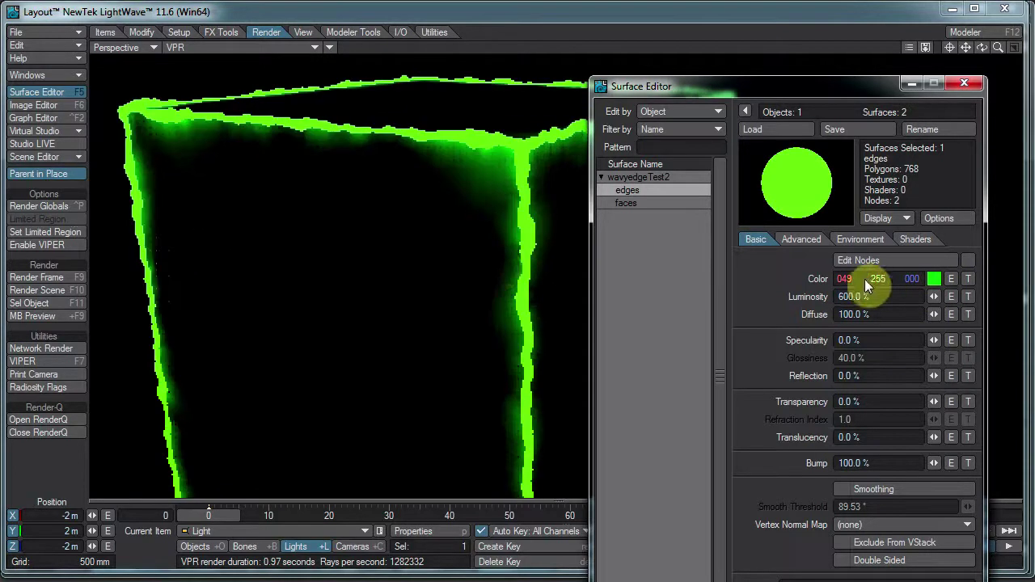
pyautogui.click(964, 83)
pyautogui.click(963, 121)
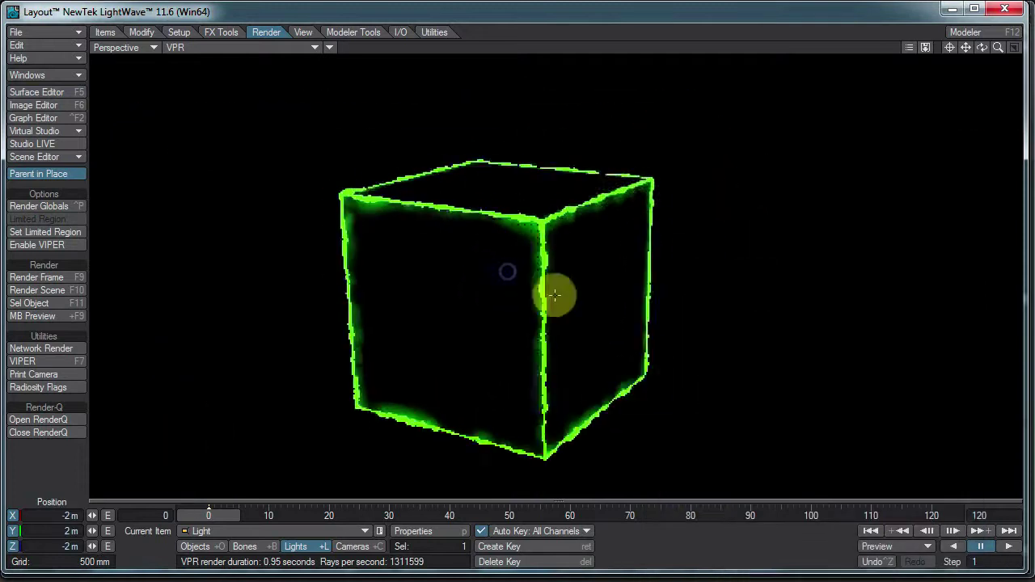
# Add a ground plane object and lower it beneath the cube to Y -682.5 mm
pyautogui.click(338, 32)
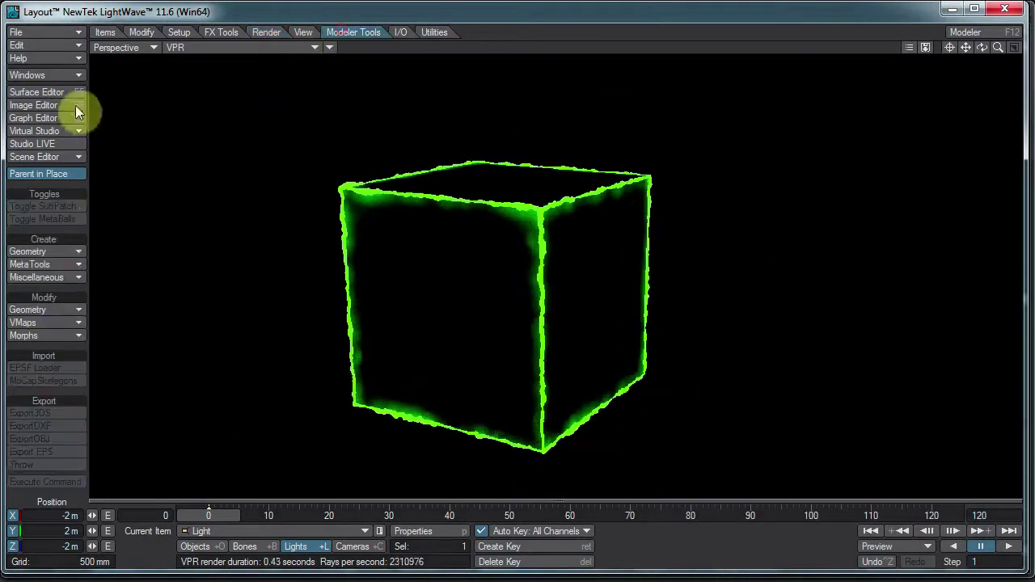
pyautogui.click(38, 251)
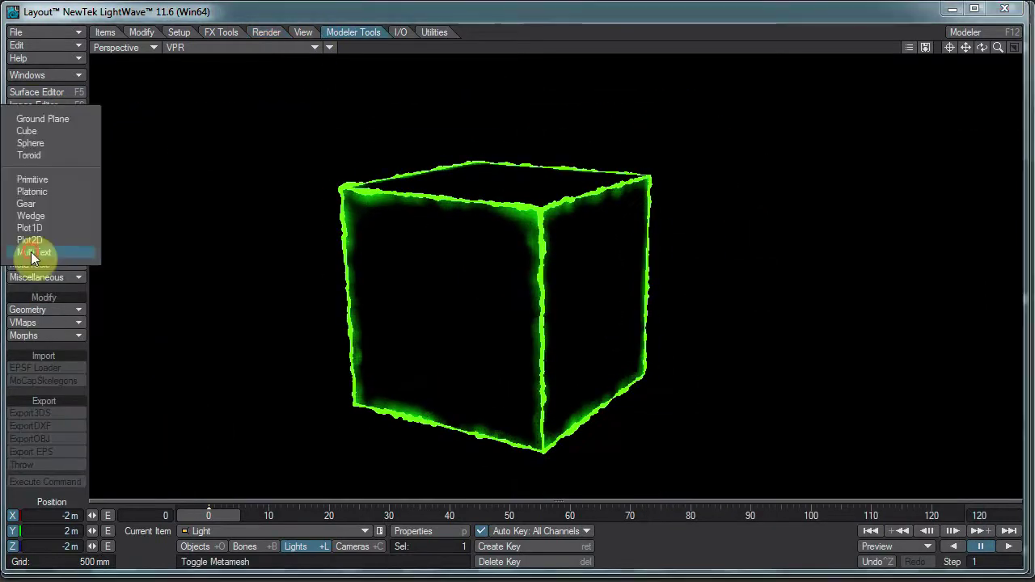
pyautogui.click(37, 119)
pyautogui.click(131, 556)
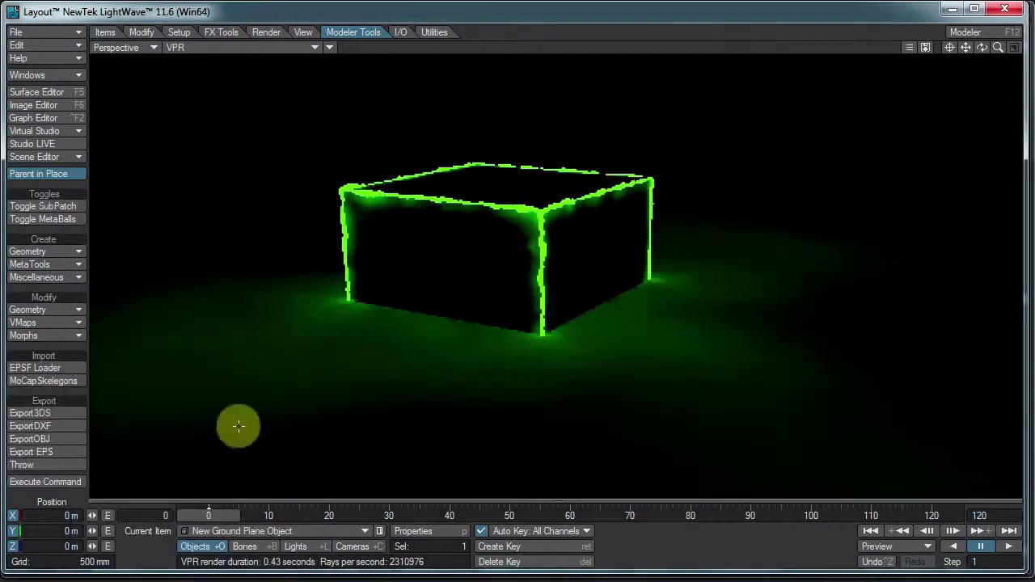
pyautogui.moveTo(620, 123); pyautogui.dragTo(522, 290, button='right')
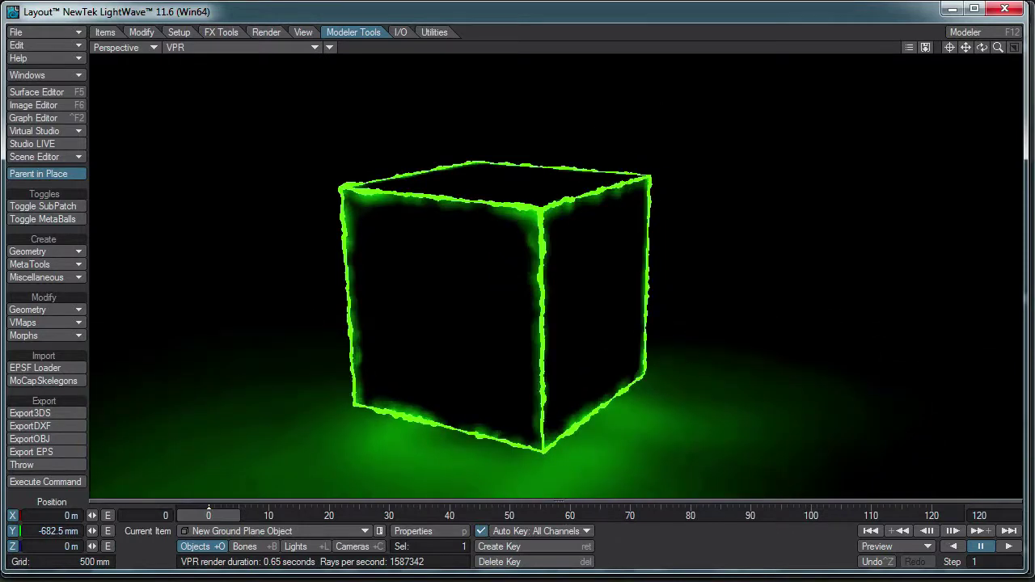
# Enable nodes on wavyedgeTest2's edges surface and open its Node Editor
pyautogui.click(69, 95)
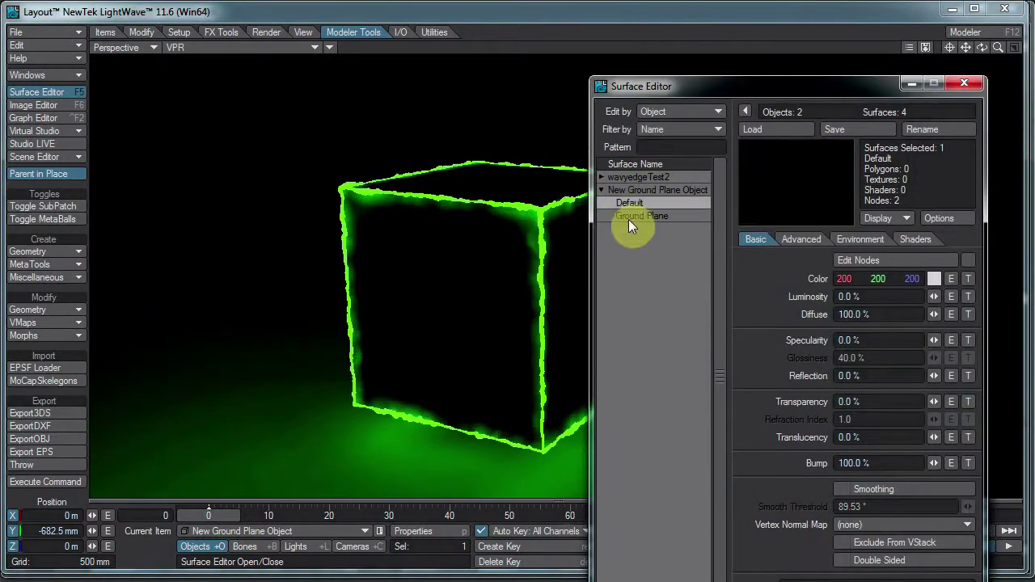
pyautogui.click(602, 177)
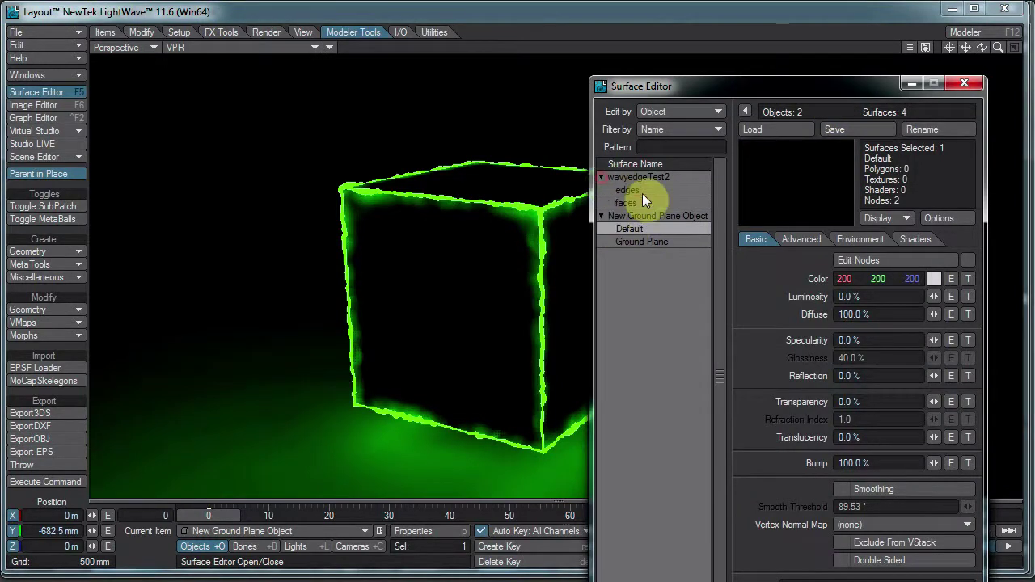
pyautogui.click(643, 192)
pyautogui.click(967, 260)
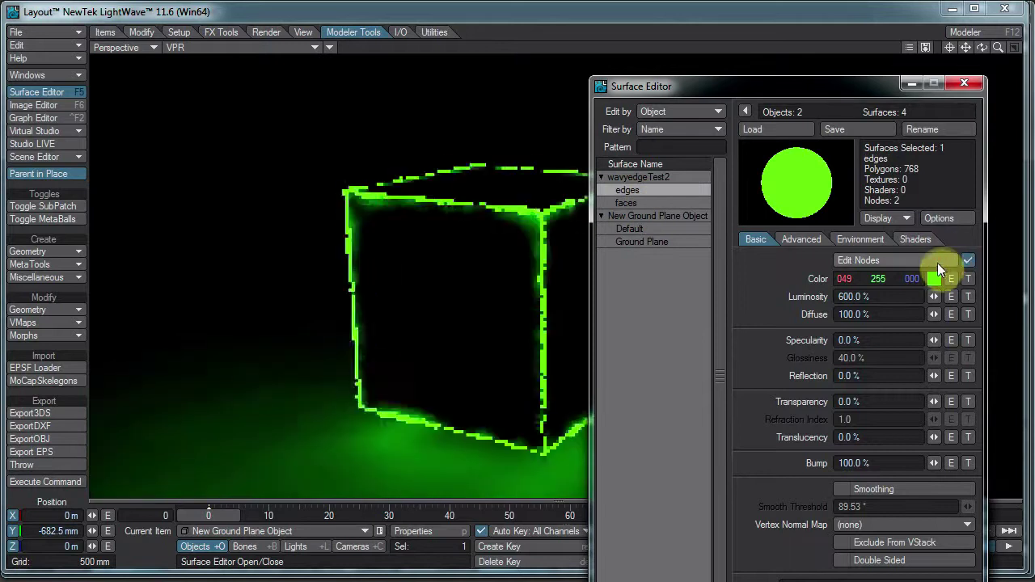
pyautogui.click(938, 260)
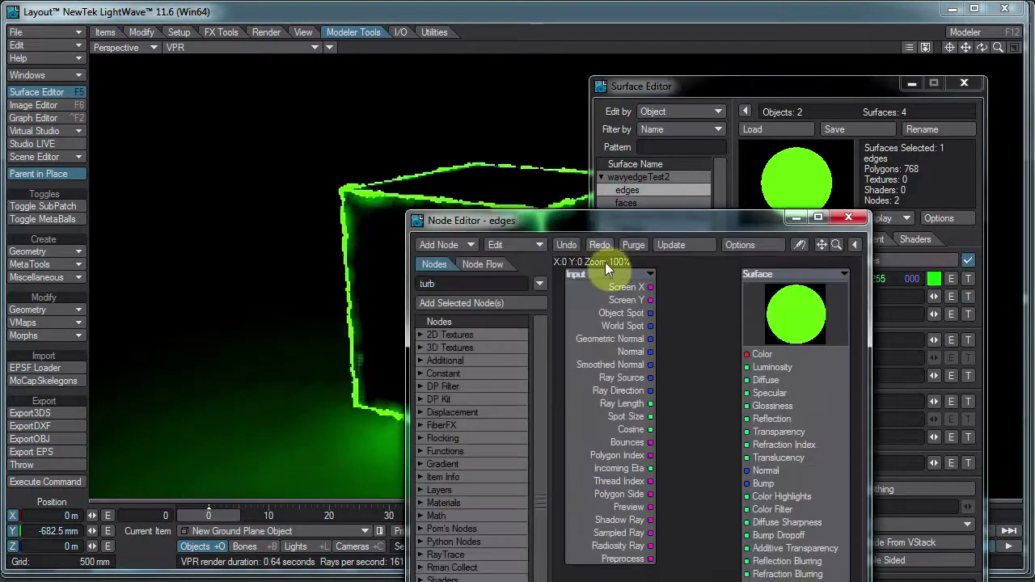
# Add a 3D Turbulence node to the edges surface's node network and space the nodes apart
pyautogui.moveTo(569, 193); pyautogui.dragTo(393, 147)
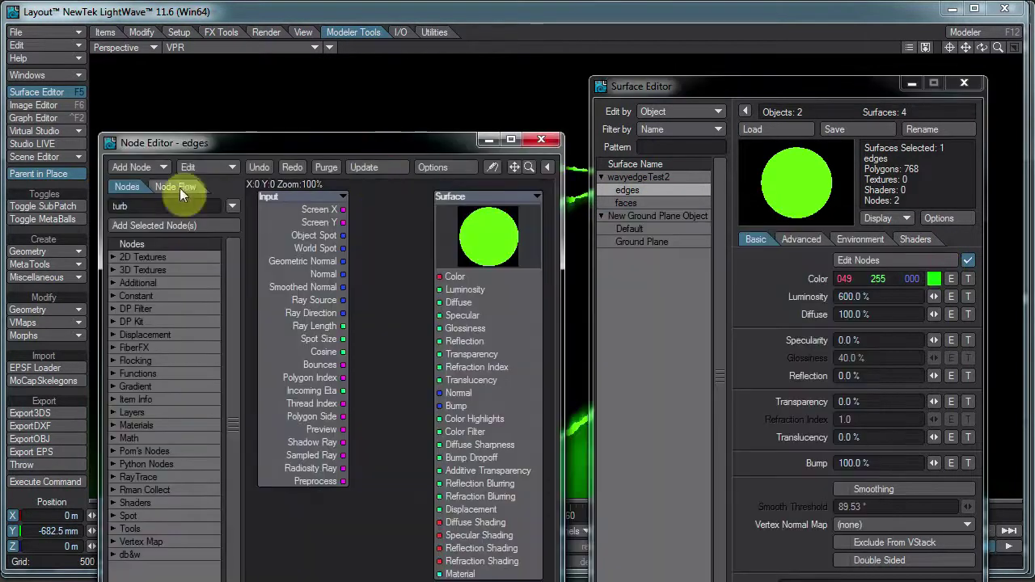
pyautogui.press('Return')
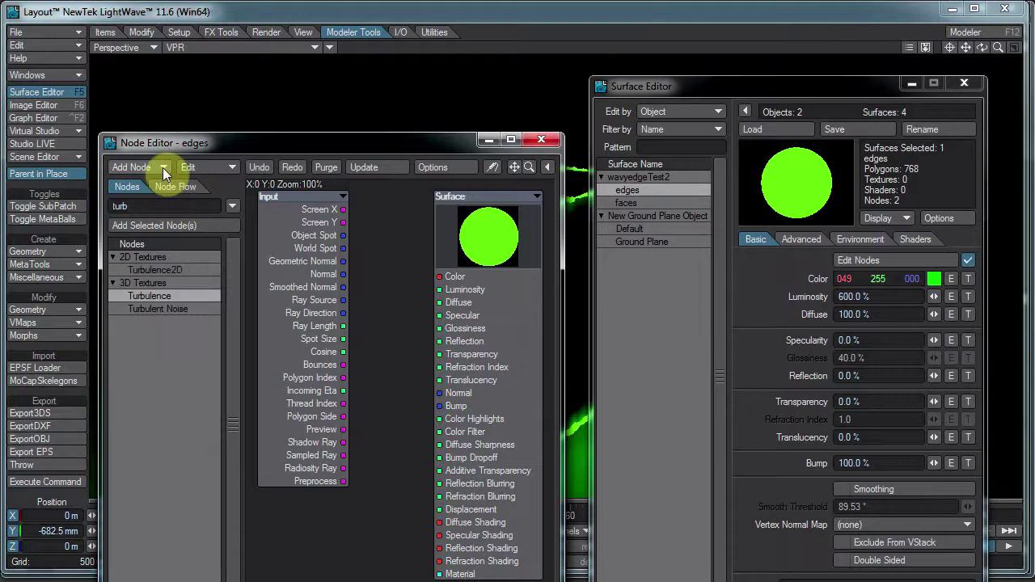
pyautogui.doubleClick(165, 295)
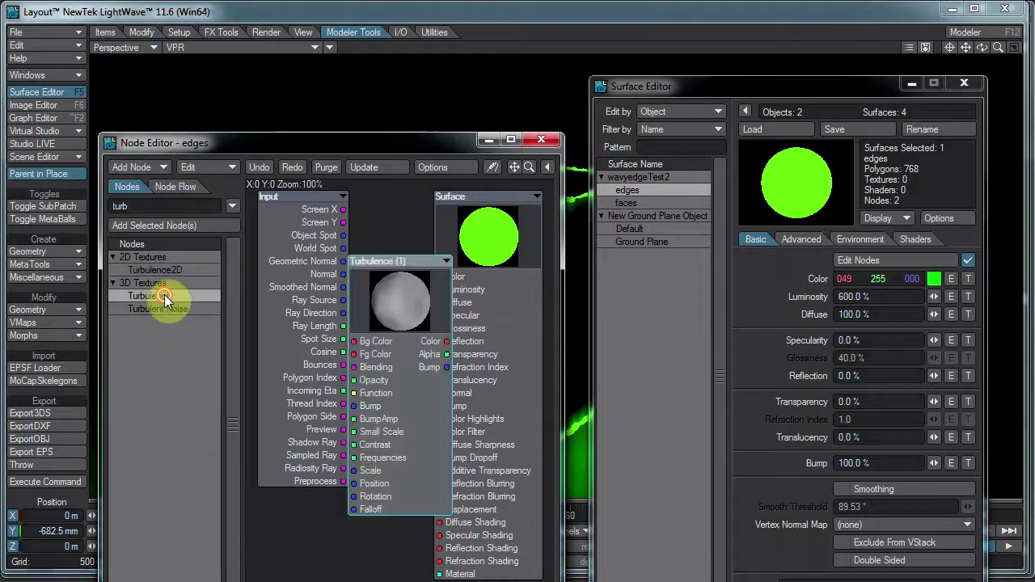
pyautogui.moveTo(515, 237); pyautogui.dragTo(558, 245)
# Set the Turbulence node's background color to 255, 000, 000 and its foreground color to 000, 200, 000
pyautogui.click(427, 309)
pyautogui.doubleClick(426, 309)
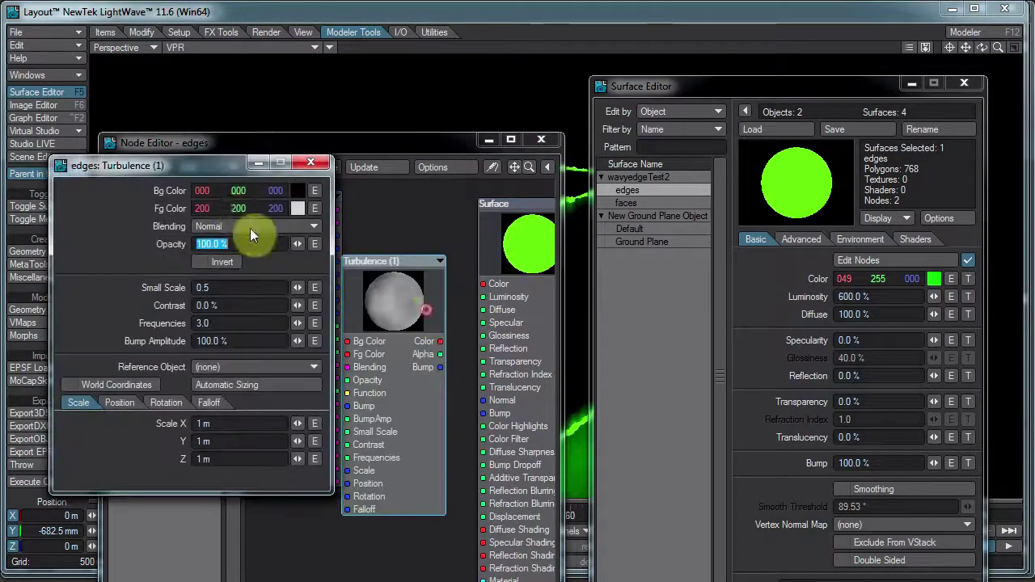
pyautogui.moveTo(204, 193); pyautogui.dragTo(211, 202)
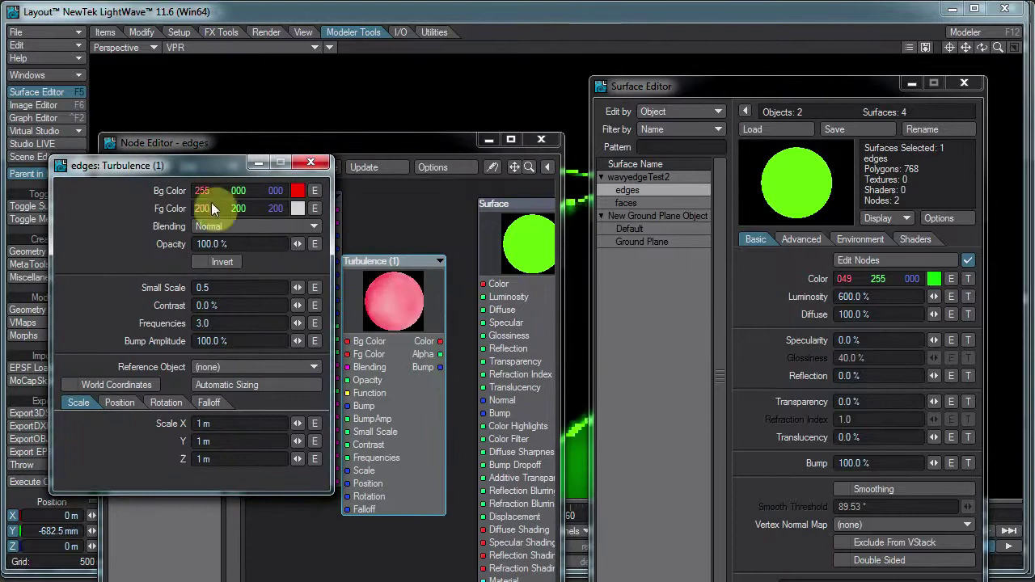
pyautogui.moveTo(275, 209); pyautogui.dragTo(132, 169)
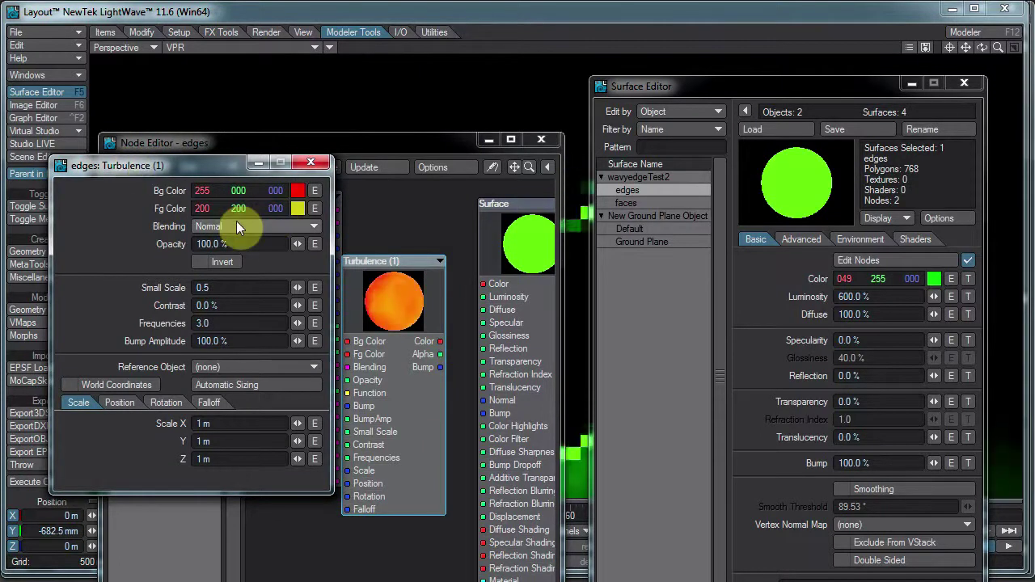
pyautogui.moveTo(203, 209); pyautogui.dragTo(149, 169)
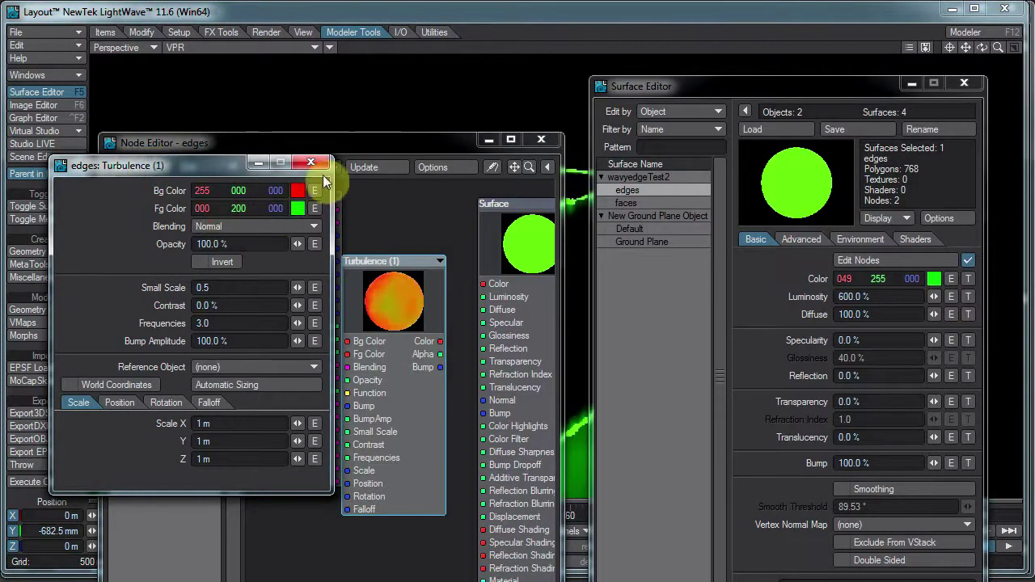
pyautogui.click(316, 165)
# Connect the Turbulence node's Color output to the Surface Color input and uncover the cube in the render preview
pyautogui.moveTo(442, 341); pyautogui.dragTo(485, 284)
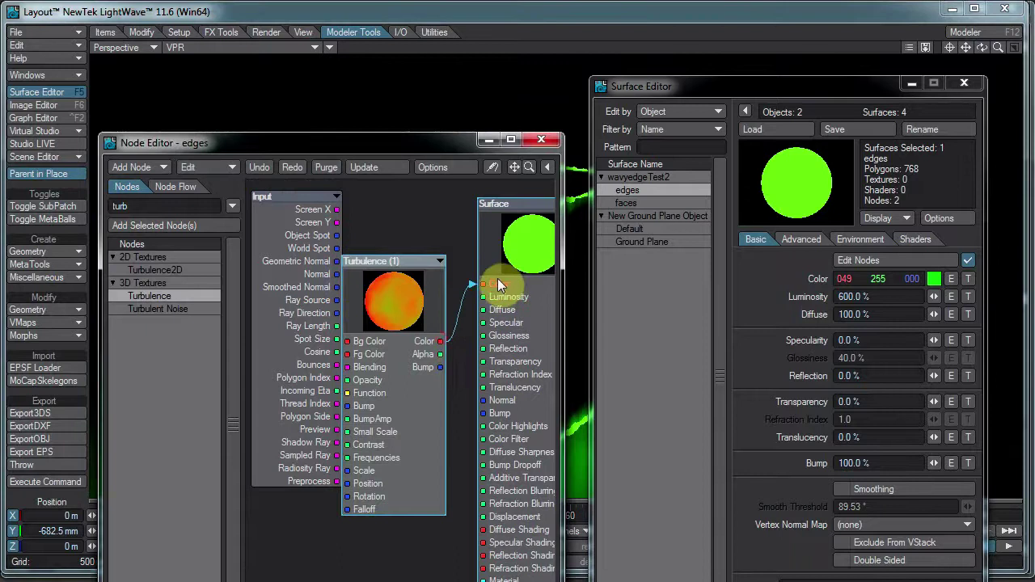
pyautogui.click(396, 138)
pyautogui.moveTo(744, 172); pyautogui.dragTo(699, 177)
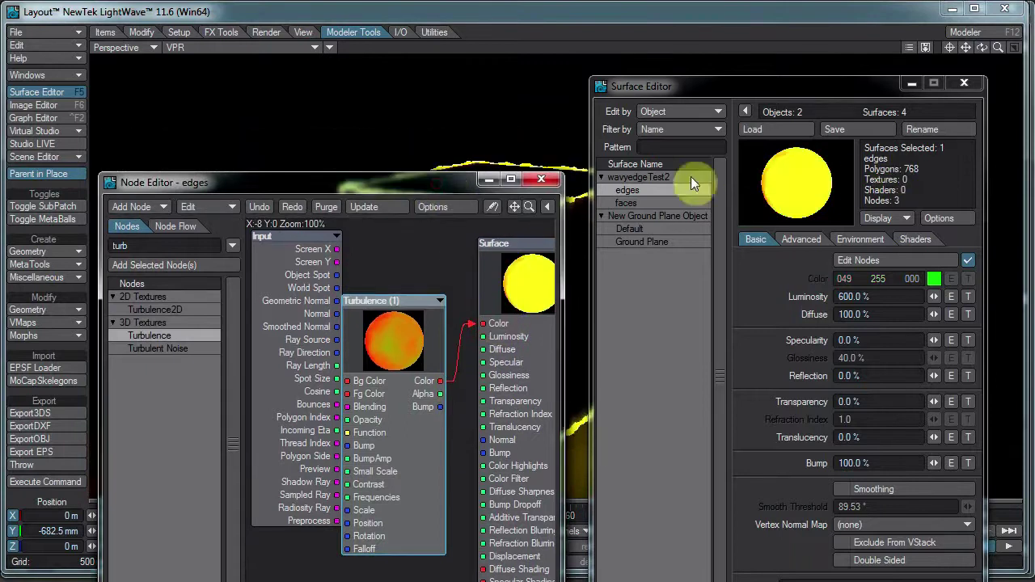
pyautogui.moveTo(437, 184); pyautogui.dragTo(859, 107)
# Set the Turbulence node's scale to 500 mm on X, Y and Z
pyautogui.doubleClick(821, 239)
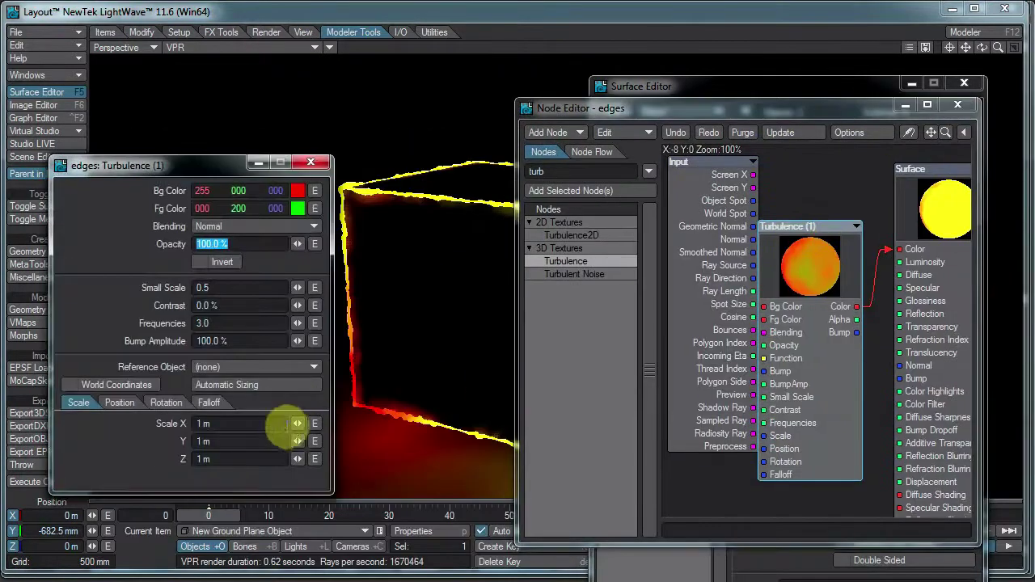
pyautogui.moveTo(243, 424); pyautogui.dragTo(25, 403)
pyautogui.write('.5')
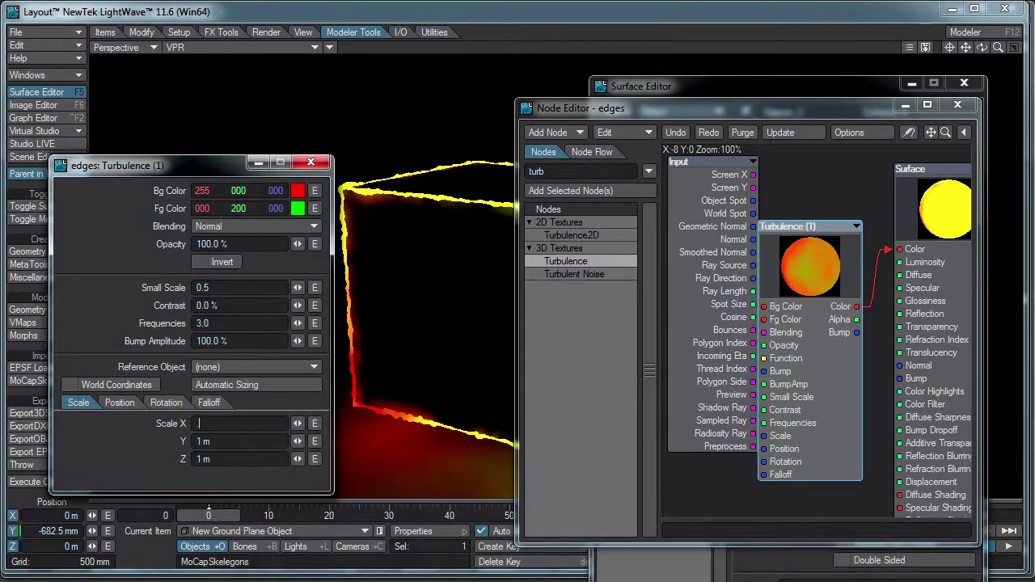
pyautogui.press('Tab')
pyautogui.write('500mm')
pyautogui.press('Tab')
pyautogui.write('500mm')
pyautogui.press('Return')
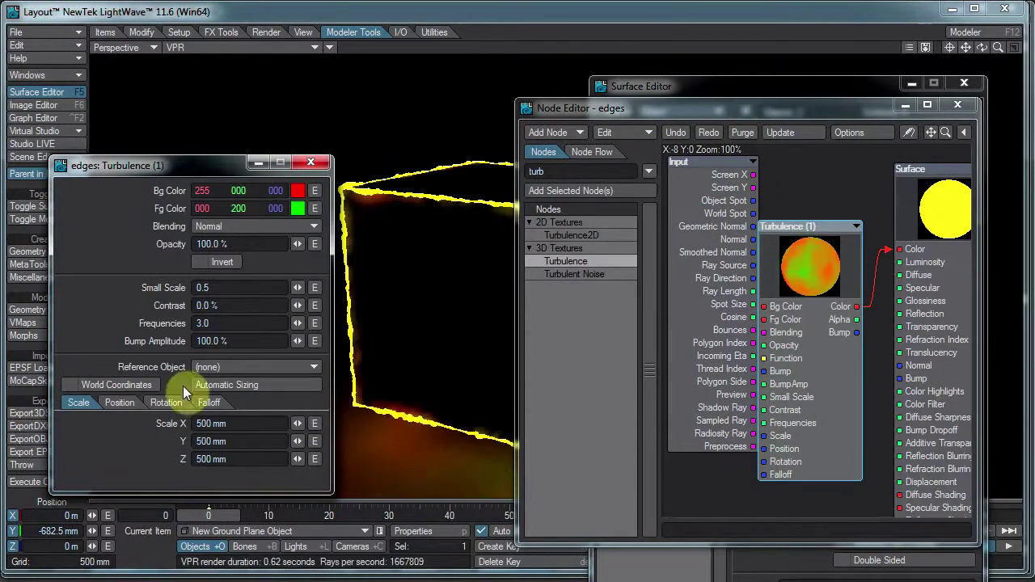
# Set the Turbulence node's X, Y and Z scale to 700 mm and its Contrast to 23%
pyautogui.click(233, 423)
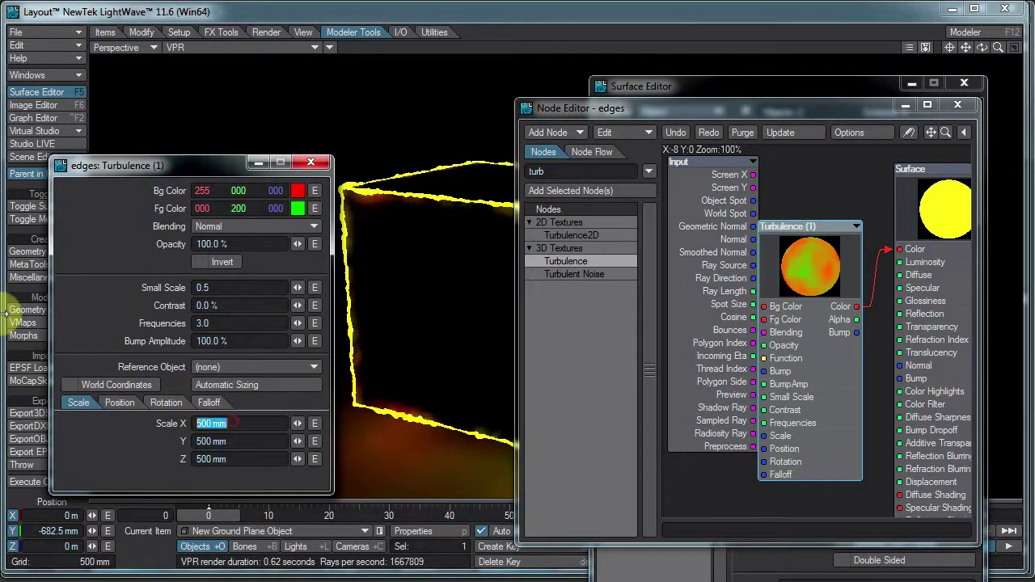
pyautogui.write('700mm')
pyautogui.press('Tab')
pyautogui.write('700mm')
pyautogui.press('Return')
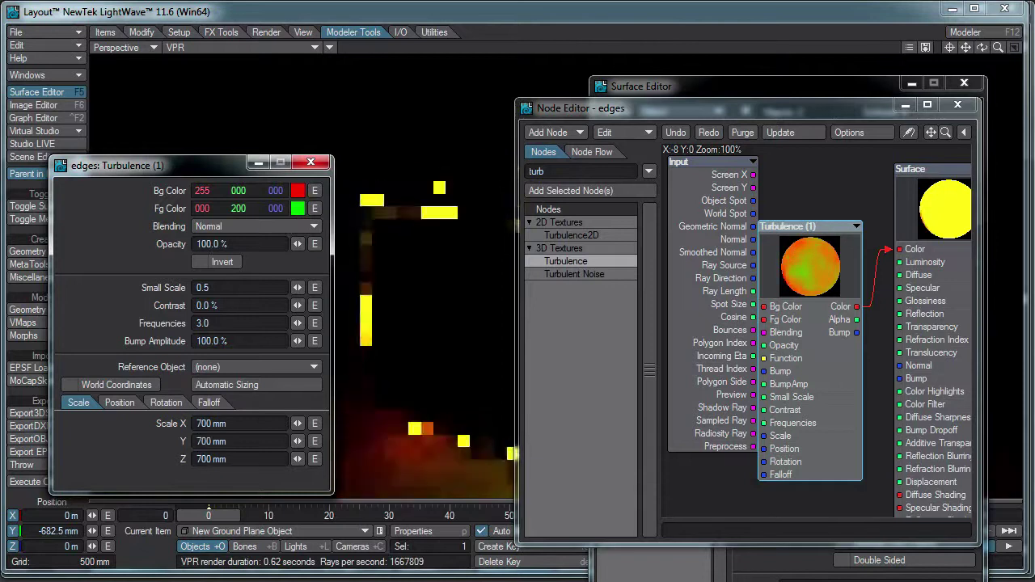
pyautogui.moveTo(297, 306); pyautogui.dragTo(148, 160)
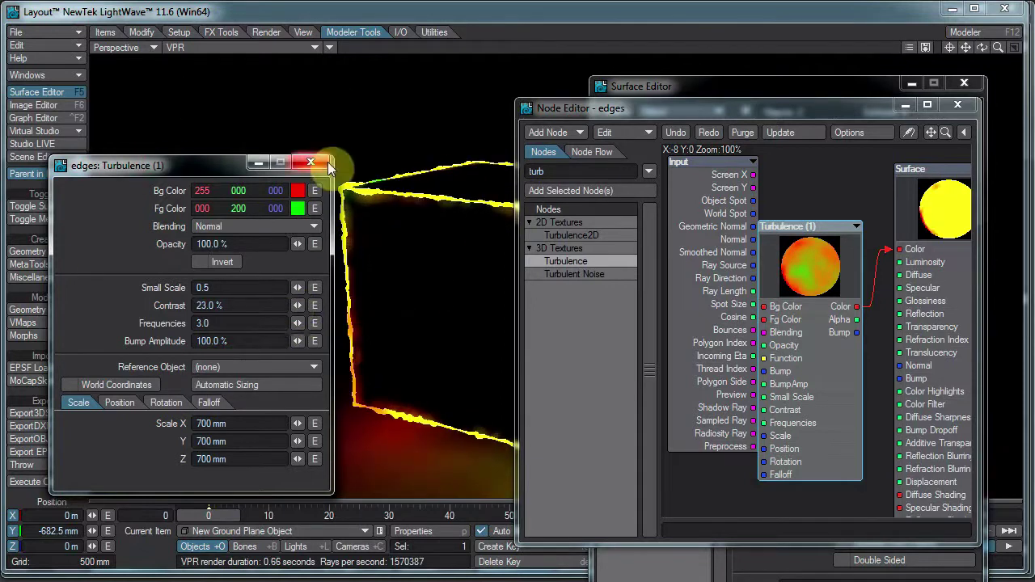
pyautogui.click(310, 162)
# Add an Item Info node to the network and assign TextrureReferenceNull as its item
pyautogui.moveTo(707, 116); pyautogui.dragTo(784, 135)
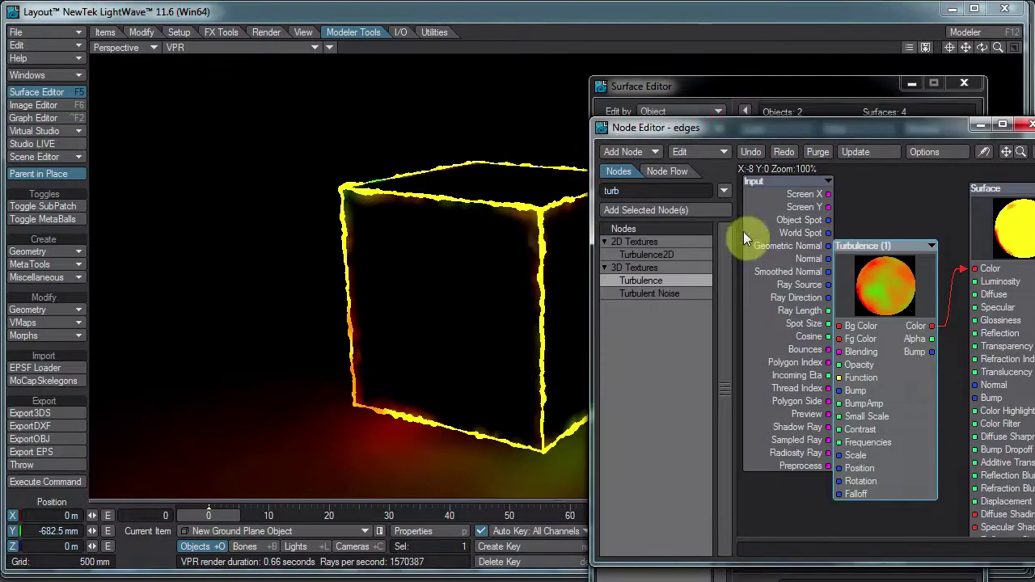
pyautogui.moveTo(744, 231); pyautogui.dragTo(836, 230)
pyautogui.doubleClick(618, 191)
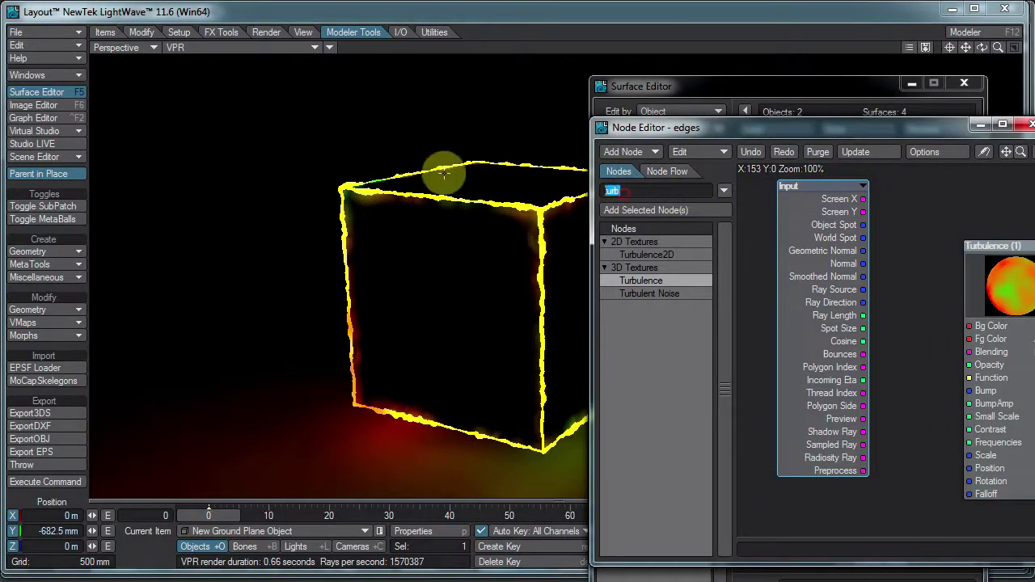
pyautogui.write('ite')
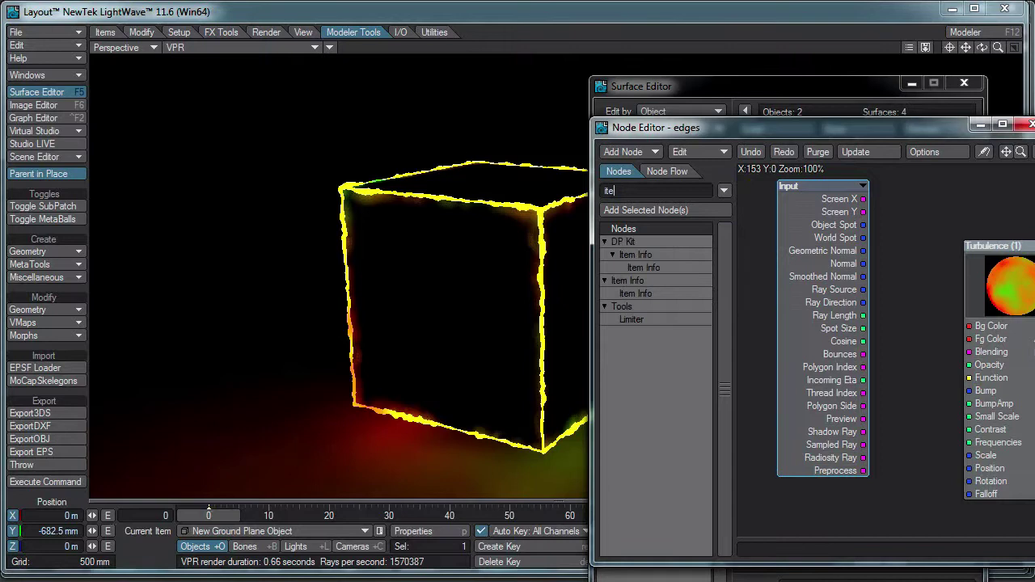
pyautogui.doubleClick(647, 294)
pyautogui.doubleClick(875, 312)
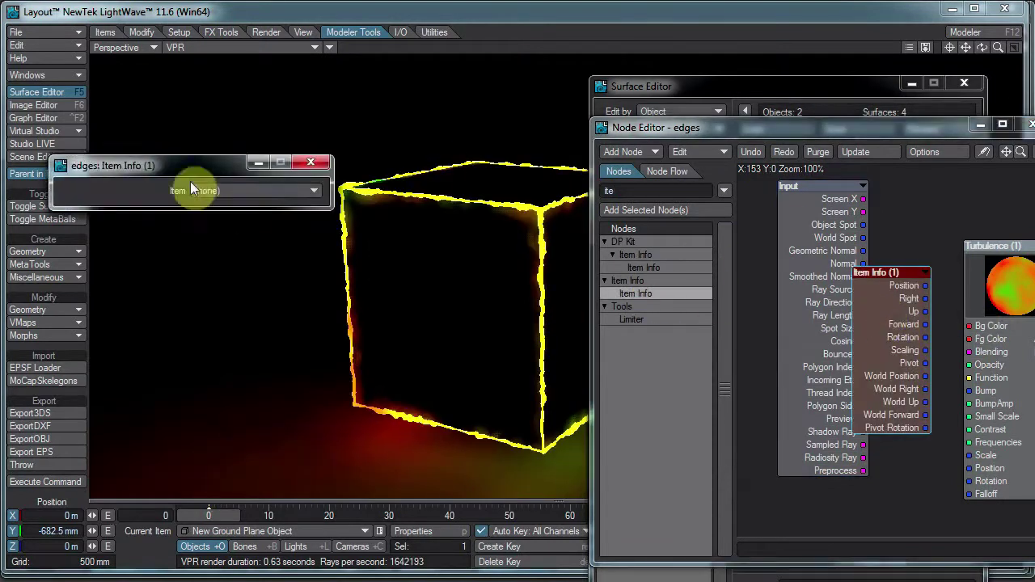
pyautogui.click(212, 189)
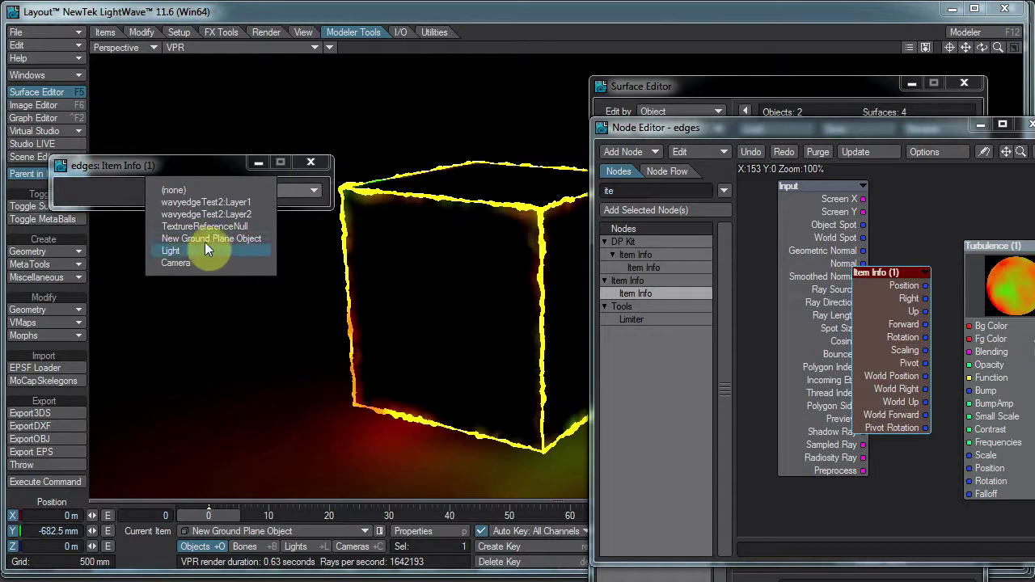
pyautogui.click(210, 226)
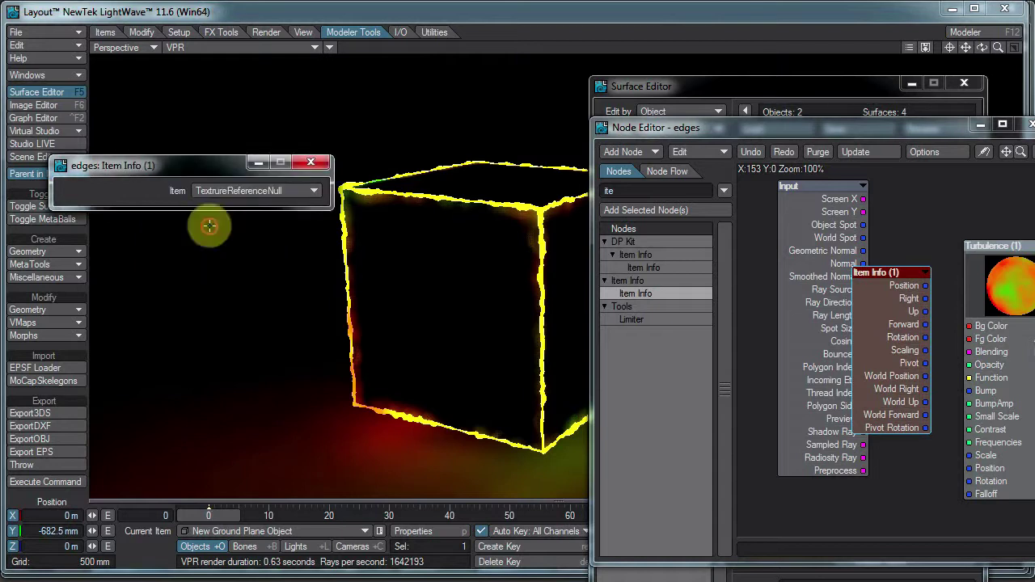
pyautogui.click(311, 164)
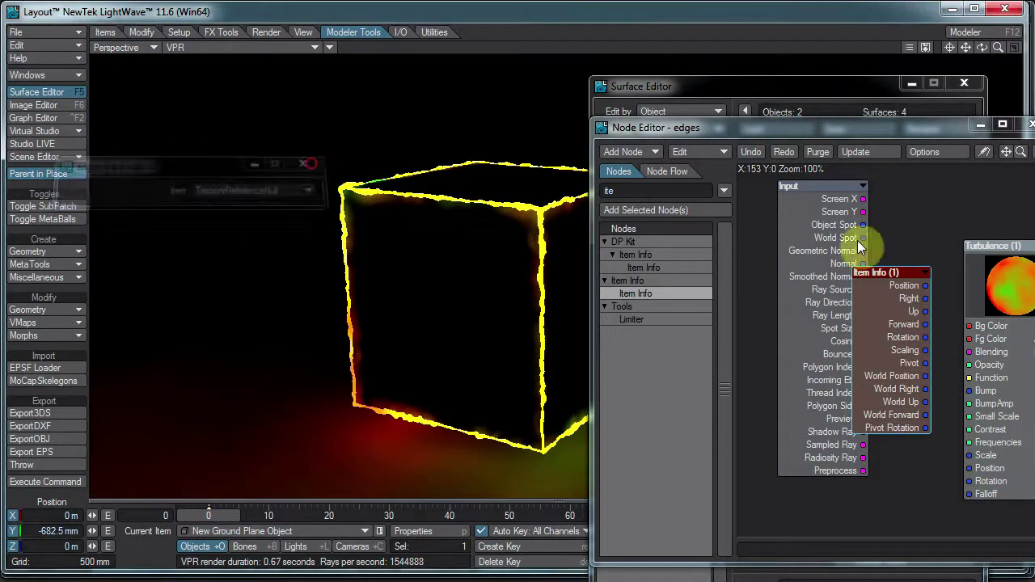
# Reposition the Item Info node and add a vector Multiply node between it and the Turbulence node
pyautogui.moveTo(892, 307); pyautogui.dragTo(818, 386)
pyautogui.moveTo(779, 261); pyautogui.dragTo(687, 241)
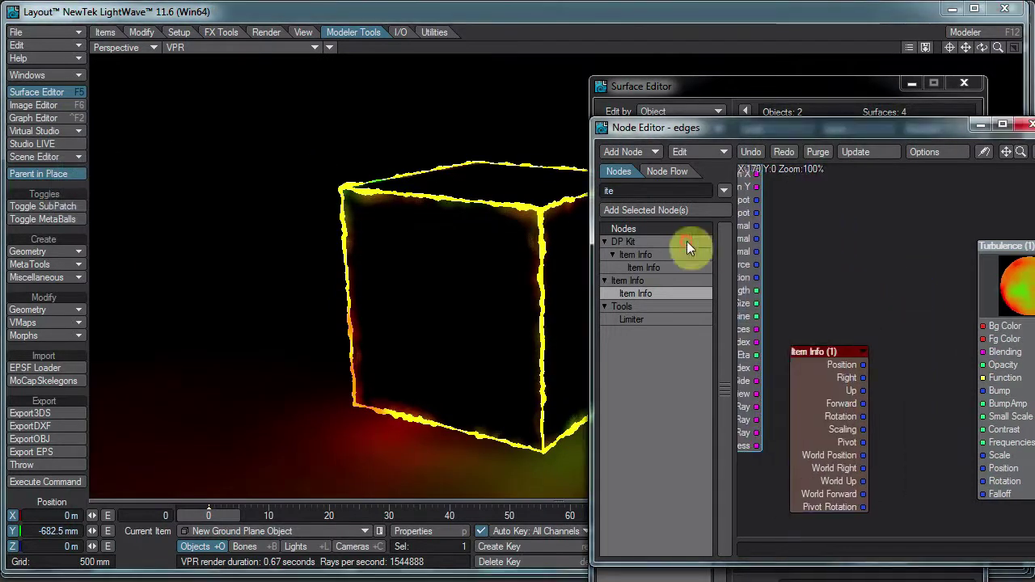
pyautogui.moveTo(811, 361); pyautogui.dragTo(802, 382)
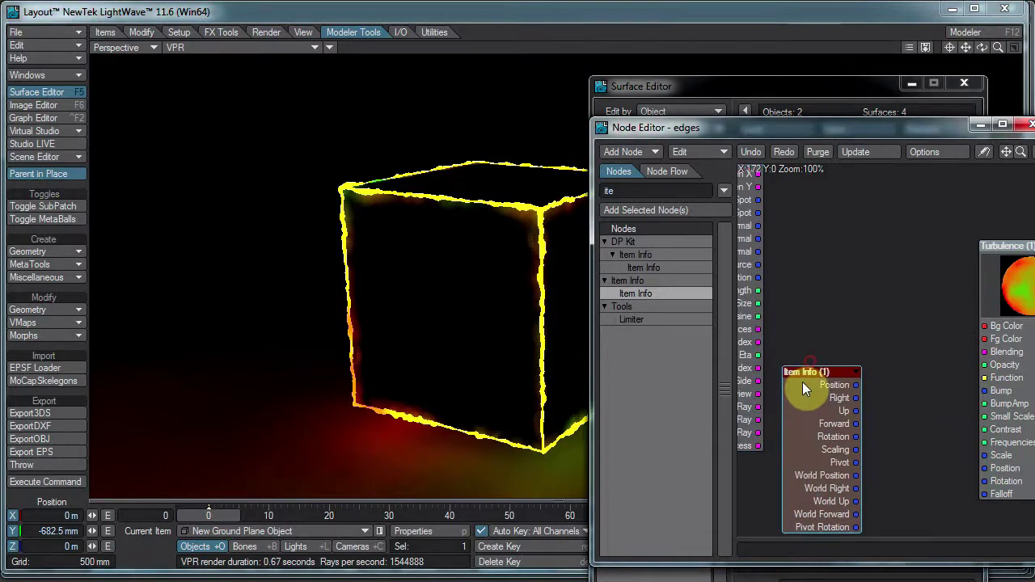
pyautogui.doubleClick(621, 191)
pyautogui.write('mul')
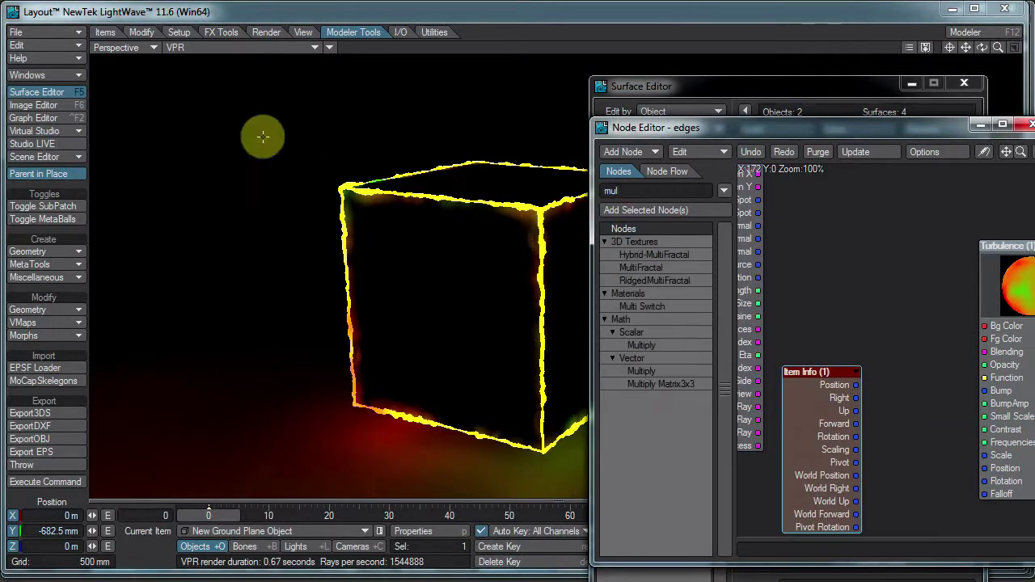
pyautogui.moveTo(655, 370); pyautogui.dragTo(868, 367)
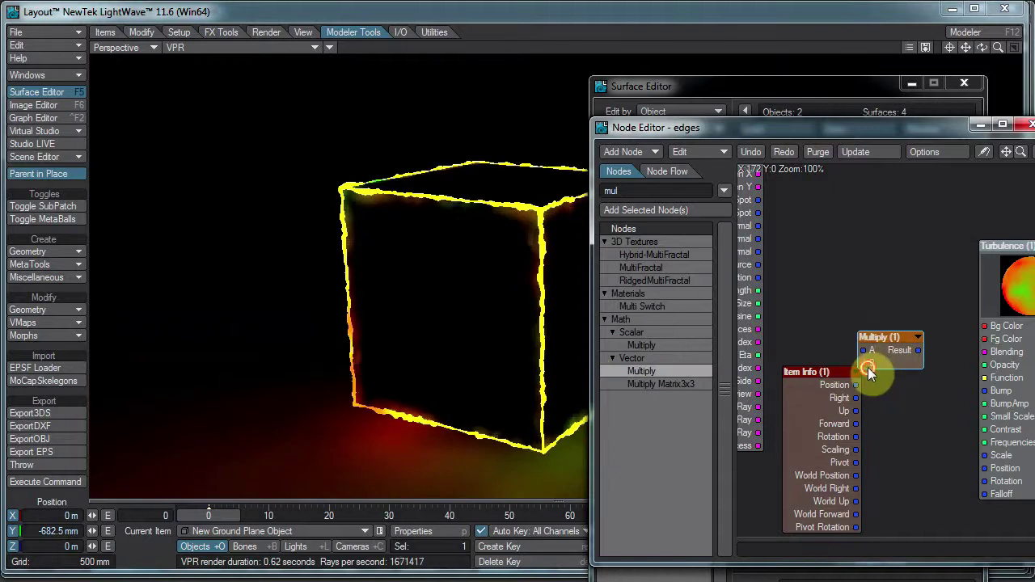
# Set the Multiply node's B vector to 2.0 on X, Y and Z
pyautogui.doubleClick(868, 367)
pyautogui.click(223, 252)
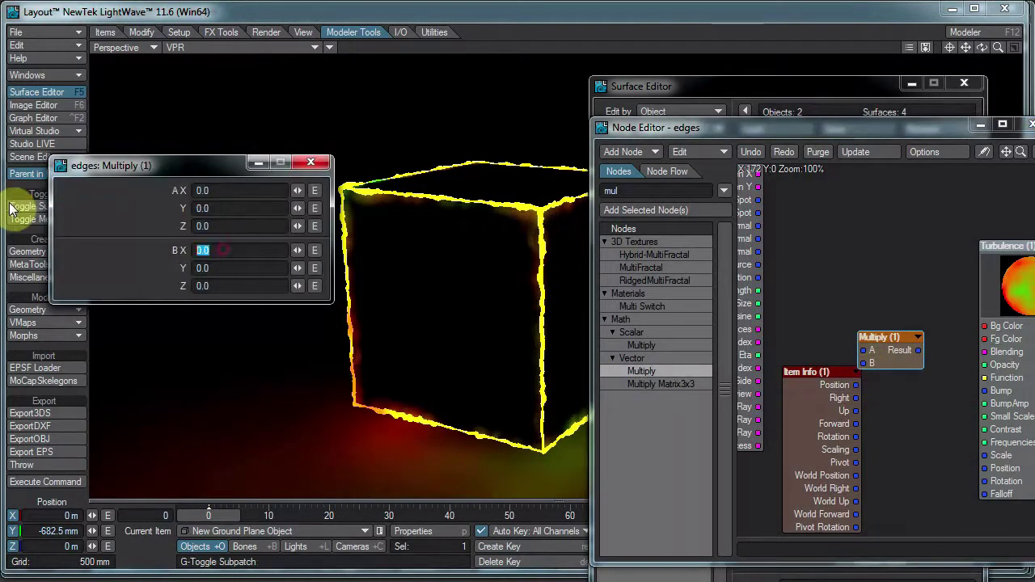
pyautogui.write('2')
pyautogui.press('Tab')
pyautogui.write('2')
pyautogui.press('Tab')
pyautogui.write('2')
pyautogui.press('Return')
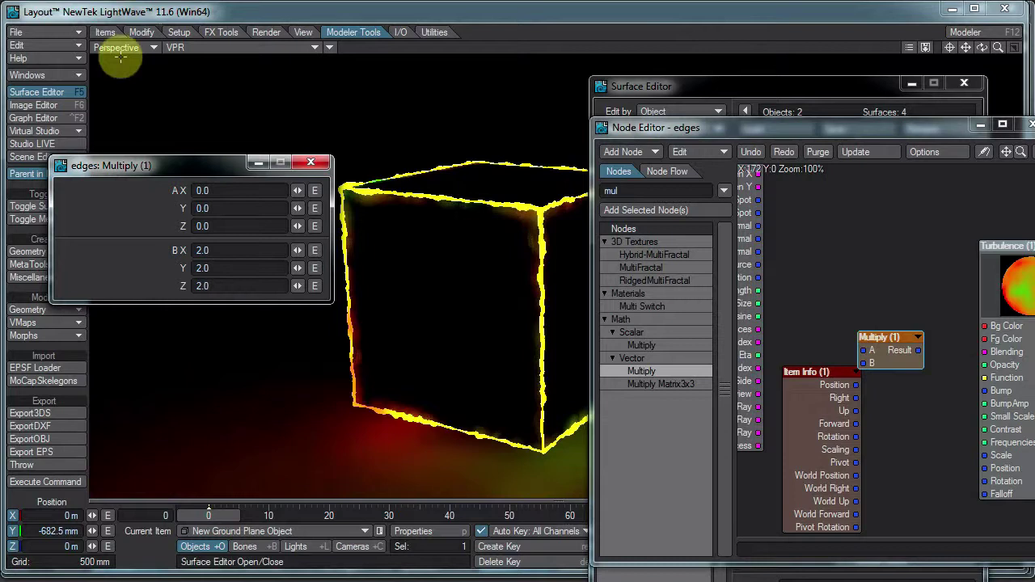
pyautogui.click(311, 162)
# Connect Item Info's Position to Multiply's A input and Multiply's Result to the Turbulence node's Position, then check the Turbulence settings
pyautogui.moveTo(838, 408); pyautogui.dragTo(950, 354)
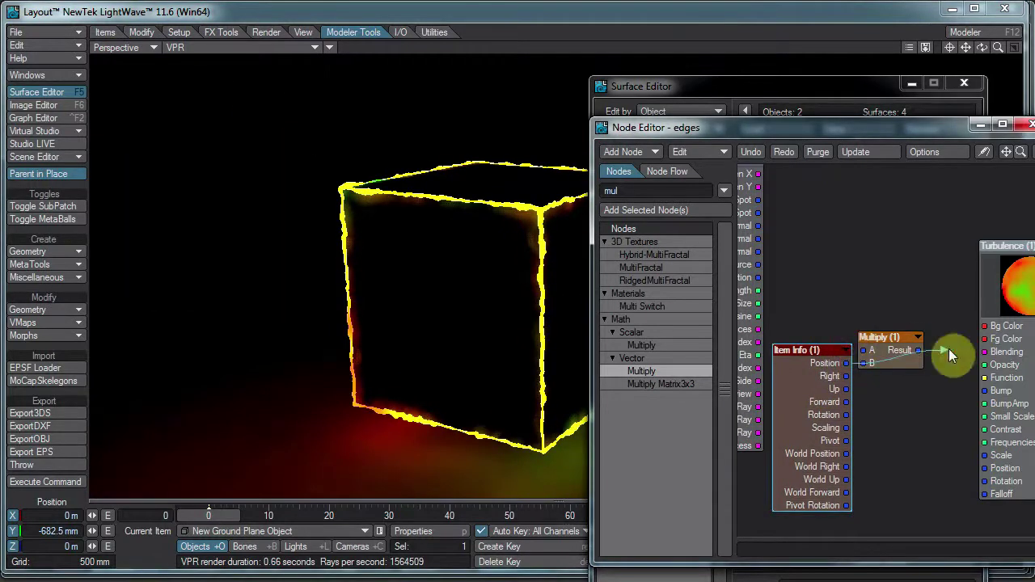
pyautogui.moveTo(868, 349); pyautogui.dragTo(868, 349)
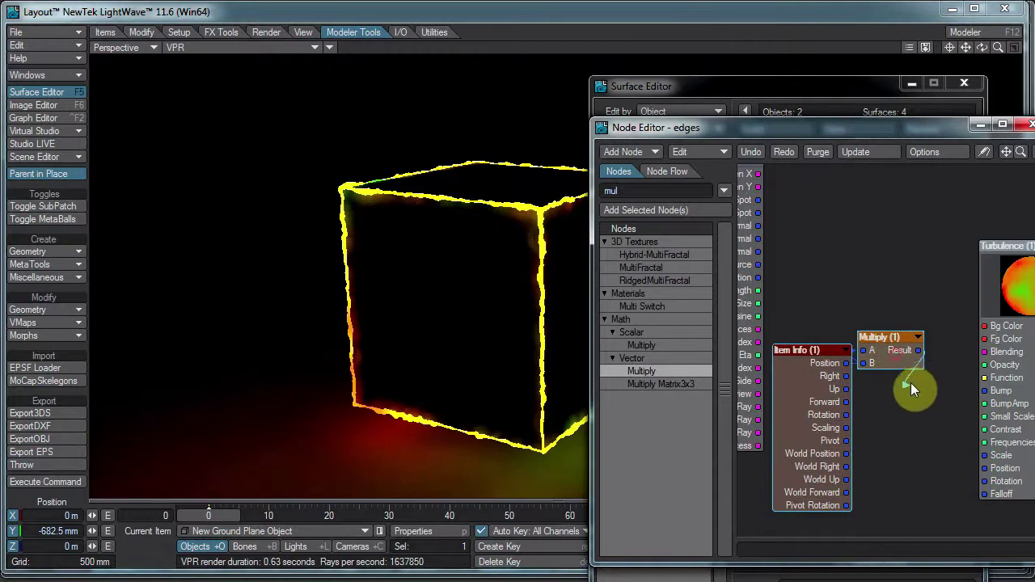
pyautogui.moveTo(921, 378); pyautogui.dragTo(993, 477)
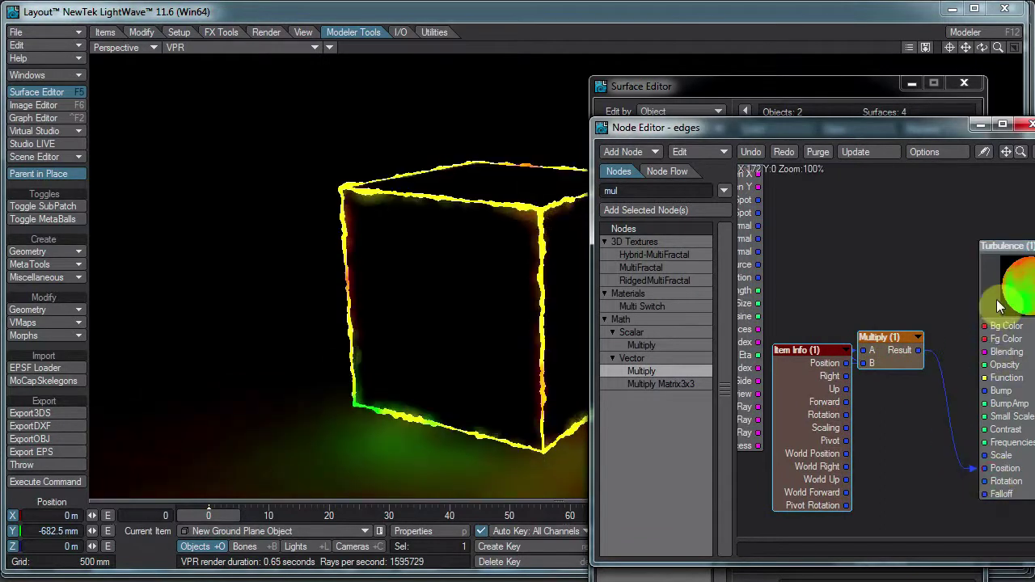
pyautogui.moveTo(997, 300); pyautogui.dragTo(954, 303)
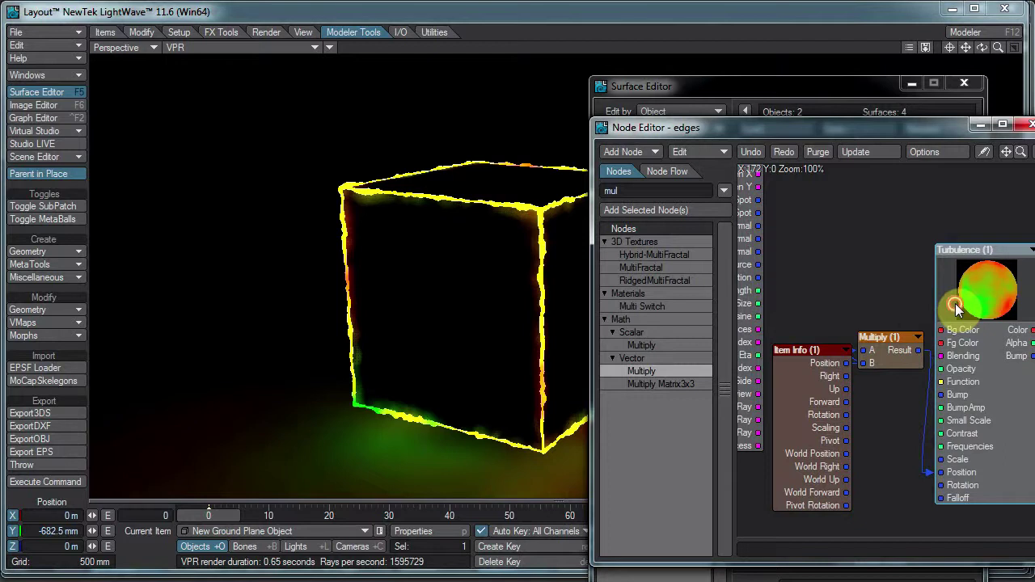
pyautogui.doubleClick(955, 304)
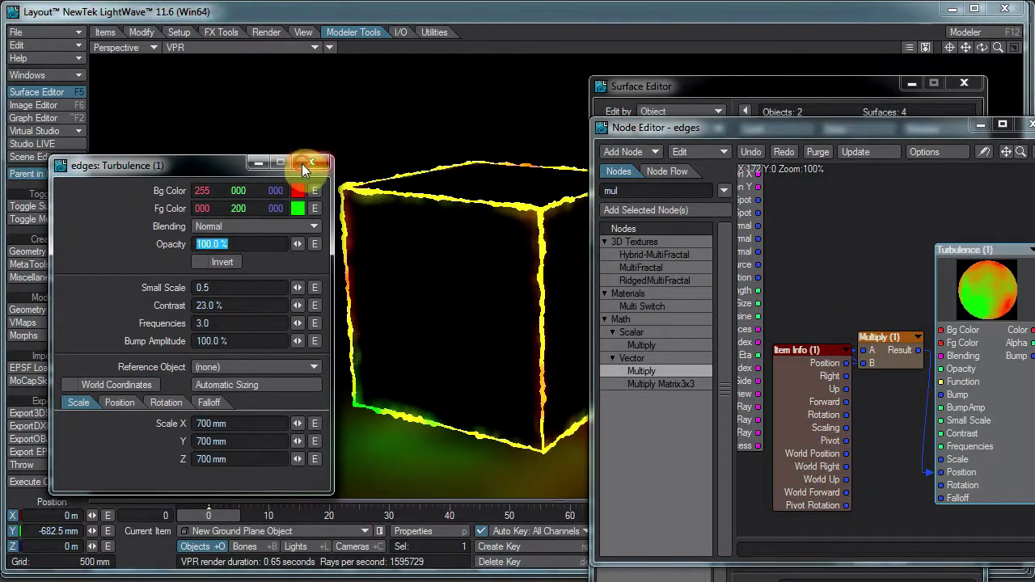
pyautogui.click(312, 164)
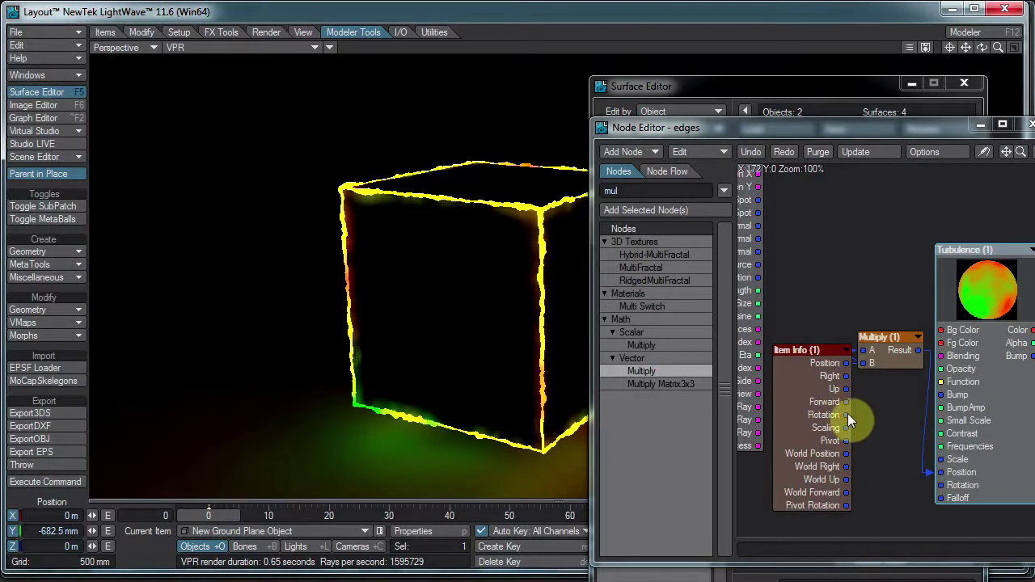
# Connect Item Info's Rotation and Scaling to the Turbulence node's Rotation and Scale, and open the repositioned Multiply node's settings
pyautogui.moveTo(848, 413); pyautogui.dragTo(962, 461)
pyautogui.moveTo(881, 371); pyautogui.dragTo(864, 235)
pyautogui.doubleClick(864, 235)
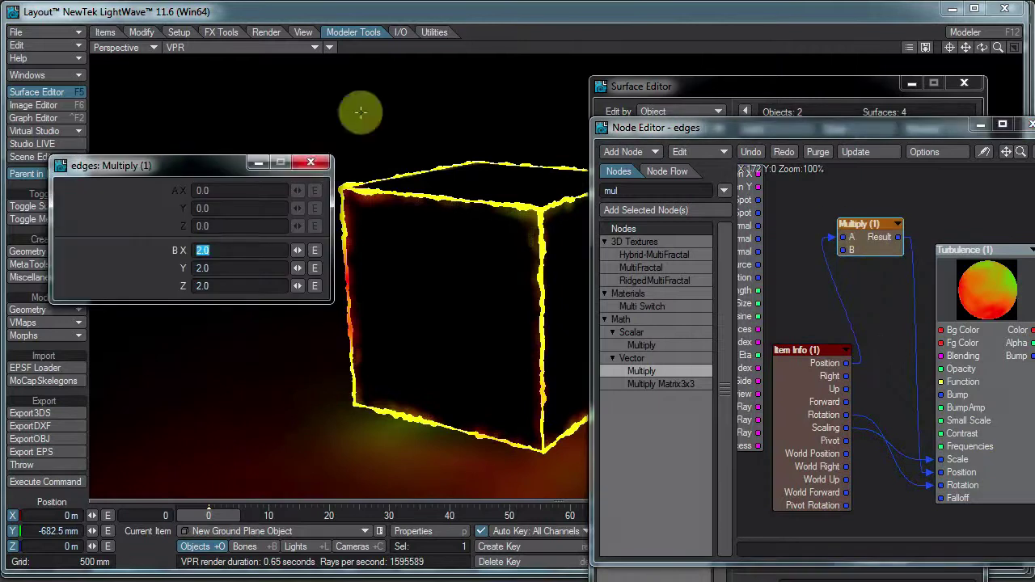
# Close the Multiply node's settings, the Node Editor and the Surface Editor
pyautogui.click(310, 164)
pyautogui.click(1027, 126)
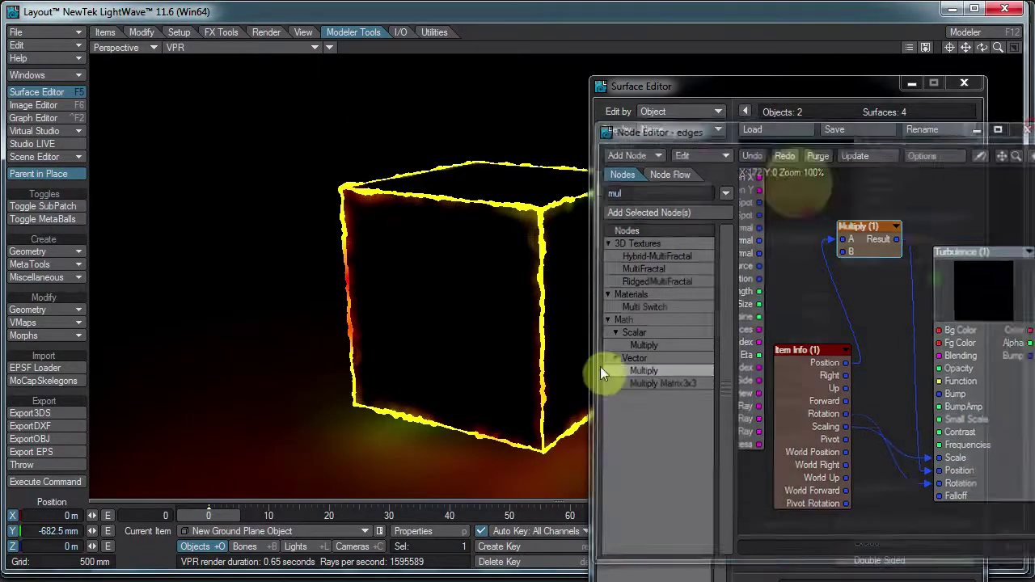
pyautogui.click(966, 84)
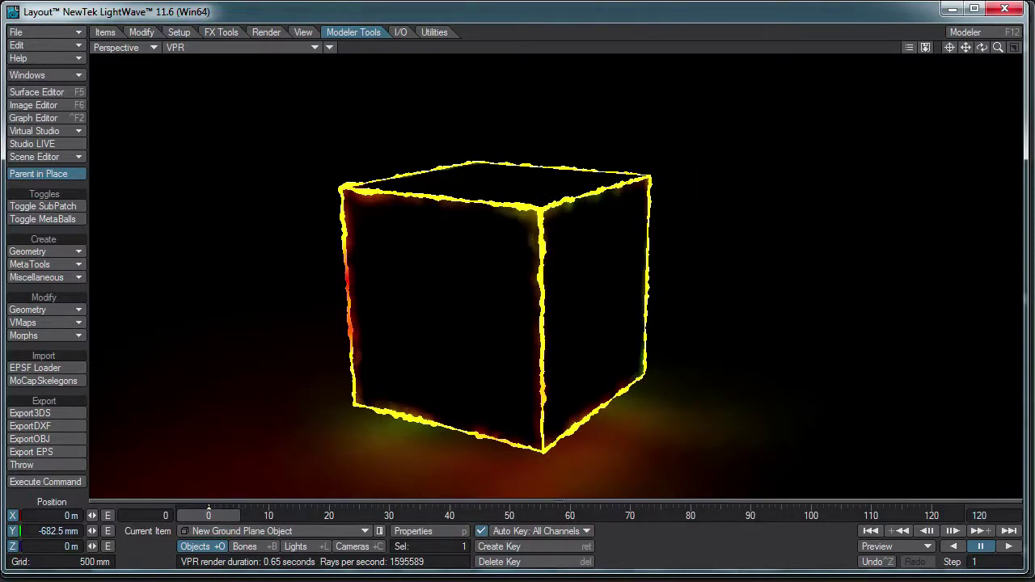
# Select TextrureReferenceNull and move it at frame 0 to about X -556 mm, Y 855 mm and Z 6 mm
pyautogui.click(257, 533)
pyautogui.click(243, 523)
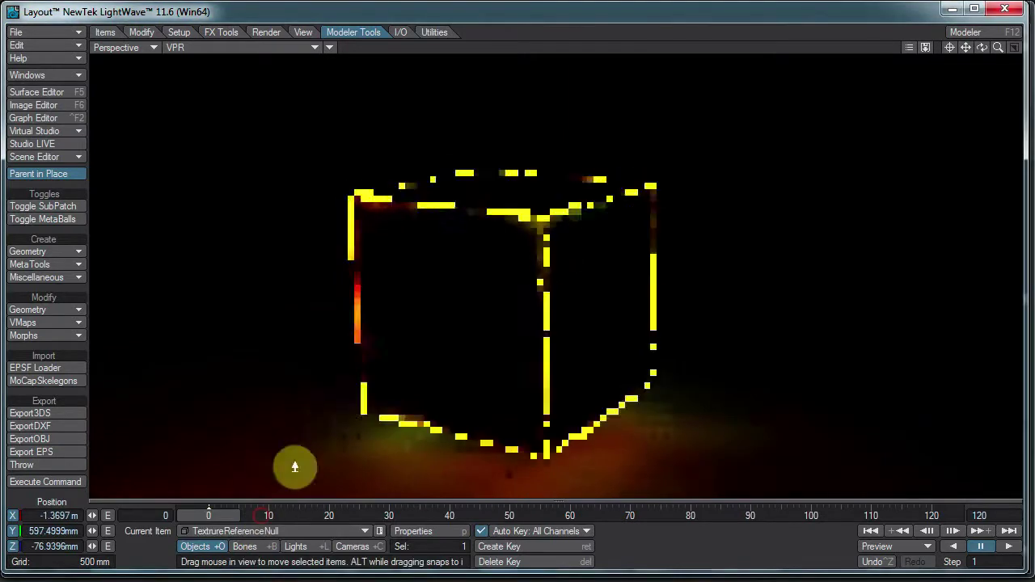
pyautogui.moveTo(296, 469); pyautogui.dragTo(347, 378)
pyautogui.moveTo(347, 379); pyautogui.dragTo(509, 271, button='right')
pyautogui.moveTo(406, 375); pyautogui.dragTo(507, 273)
pyautogui.moveTo(684, 312); pyautogui.dragTo(522, 286, button='right')
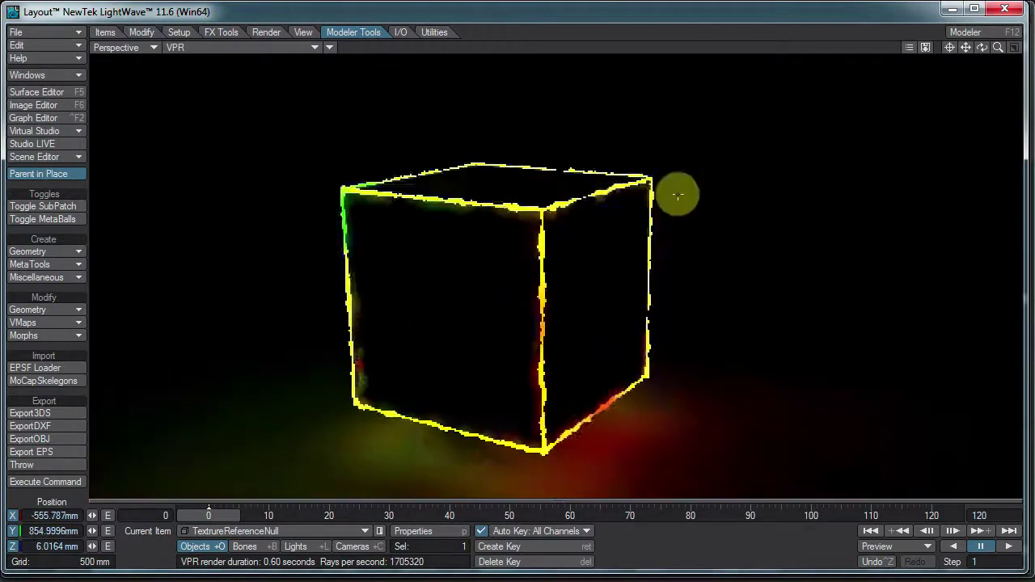
# Keyframe TextrureReferenceNull at frame 68 by rotating it and moving it to about X -1.73 m, Z -1.18 m, then check the in-between frames
pyautogui.moveTo(982, 48)
pyautogui.mouseDown()
pyautogui.moveTo(512, 283)
pyautogui.moveTo(517, 293)
pyautogui.moveTo(997, 50)
pyautogui.mouseUp()
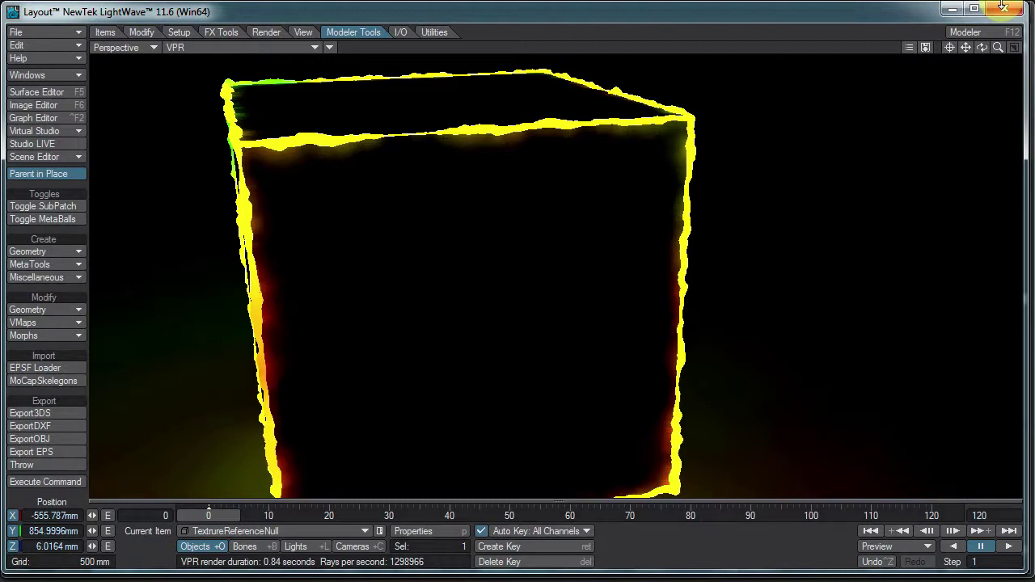
pyautogui.moveTo(982, 47); pyautogui.dragTo(520, 285)
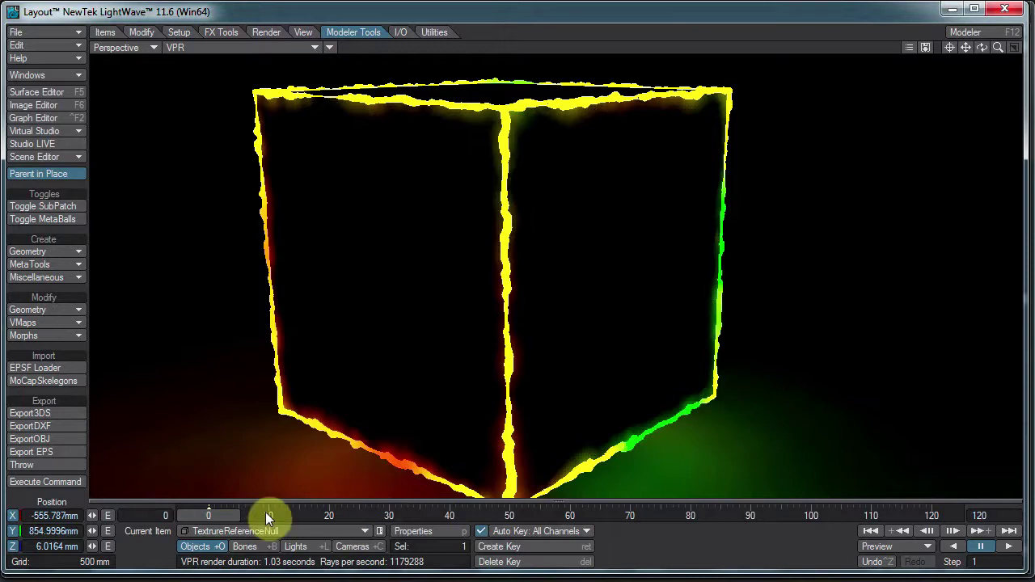
pyautogui.moveTo(234, 517); pyautogui.dragTo(469, 517)
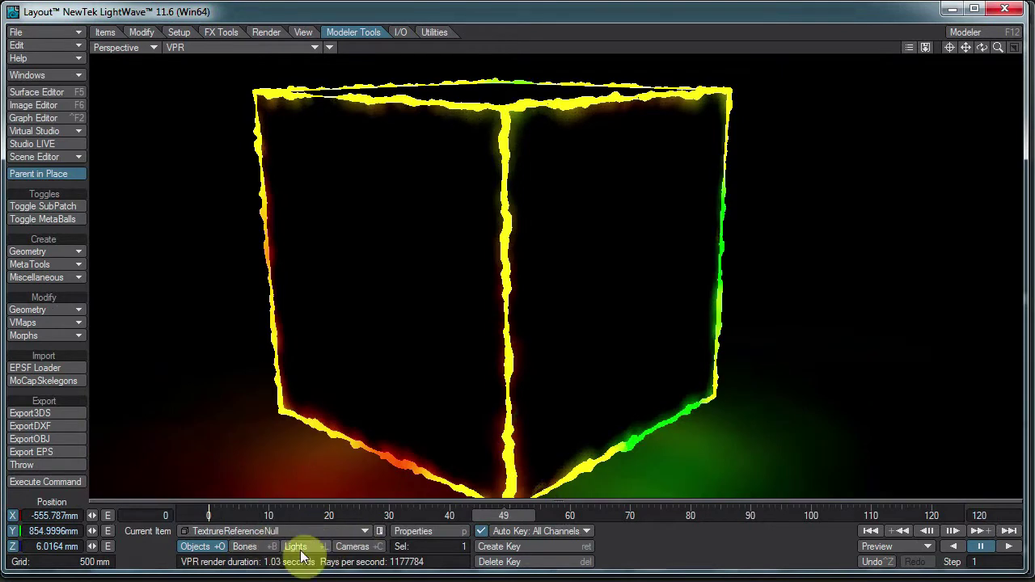
pyautogui.click(616, 514)
pyautogui.press('y')
pyautogui.moveTo(827, 339); pyautogui.dragTo(504, 273)
pyautogui.press('t')
pyautogui.moveTo(855, 423); pyautogui.dragTo(518, 287)
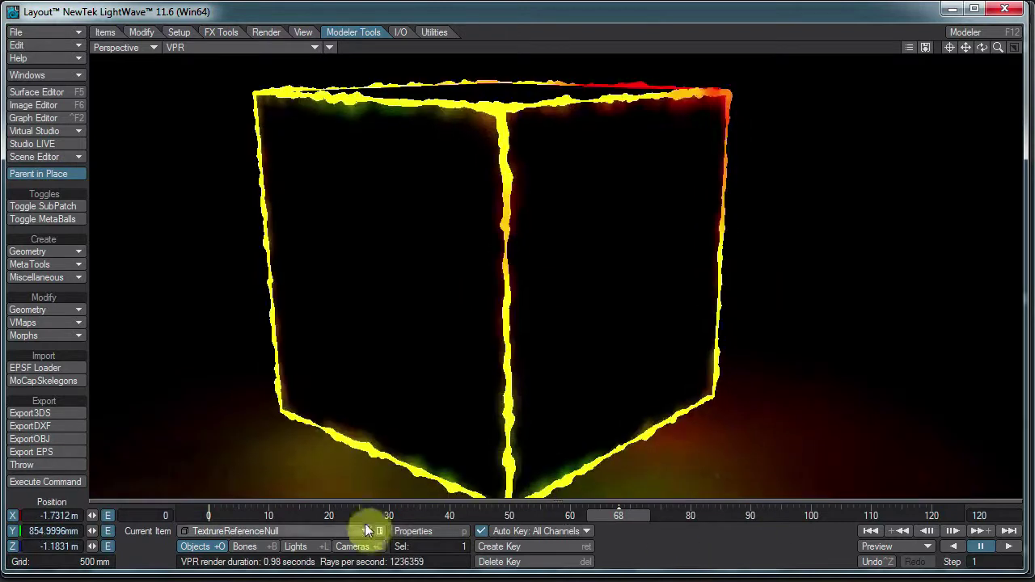
pyautogui.moveTo(367, 515); pyautogui.dragTo(485, 524)
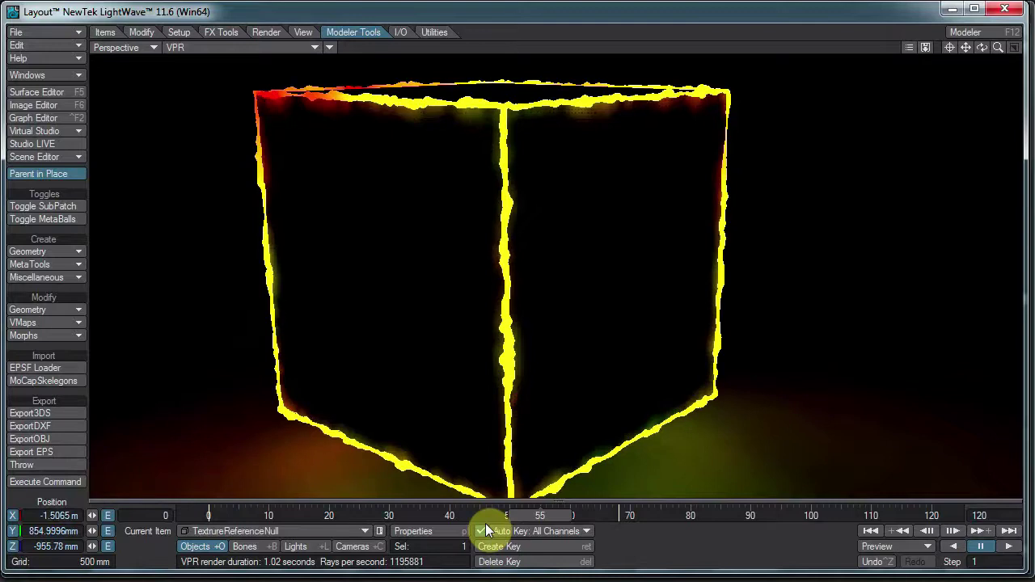